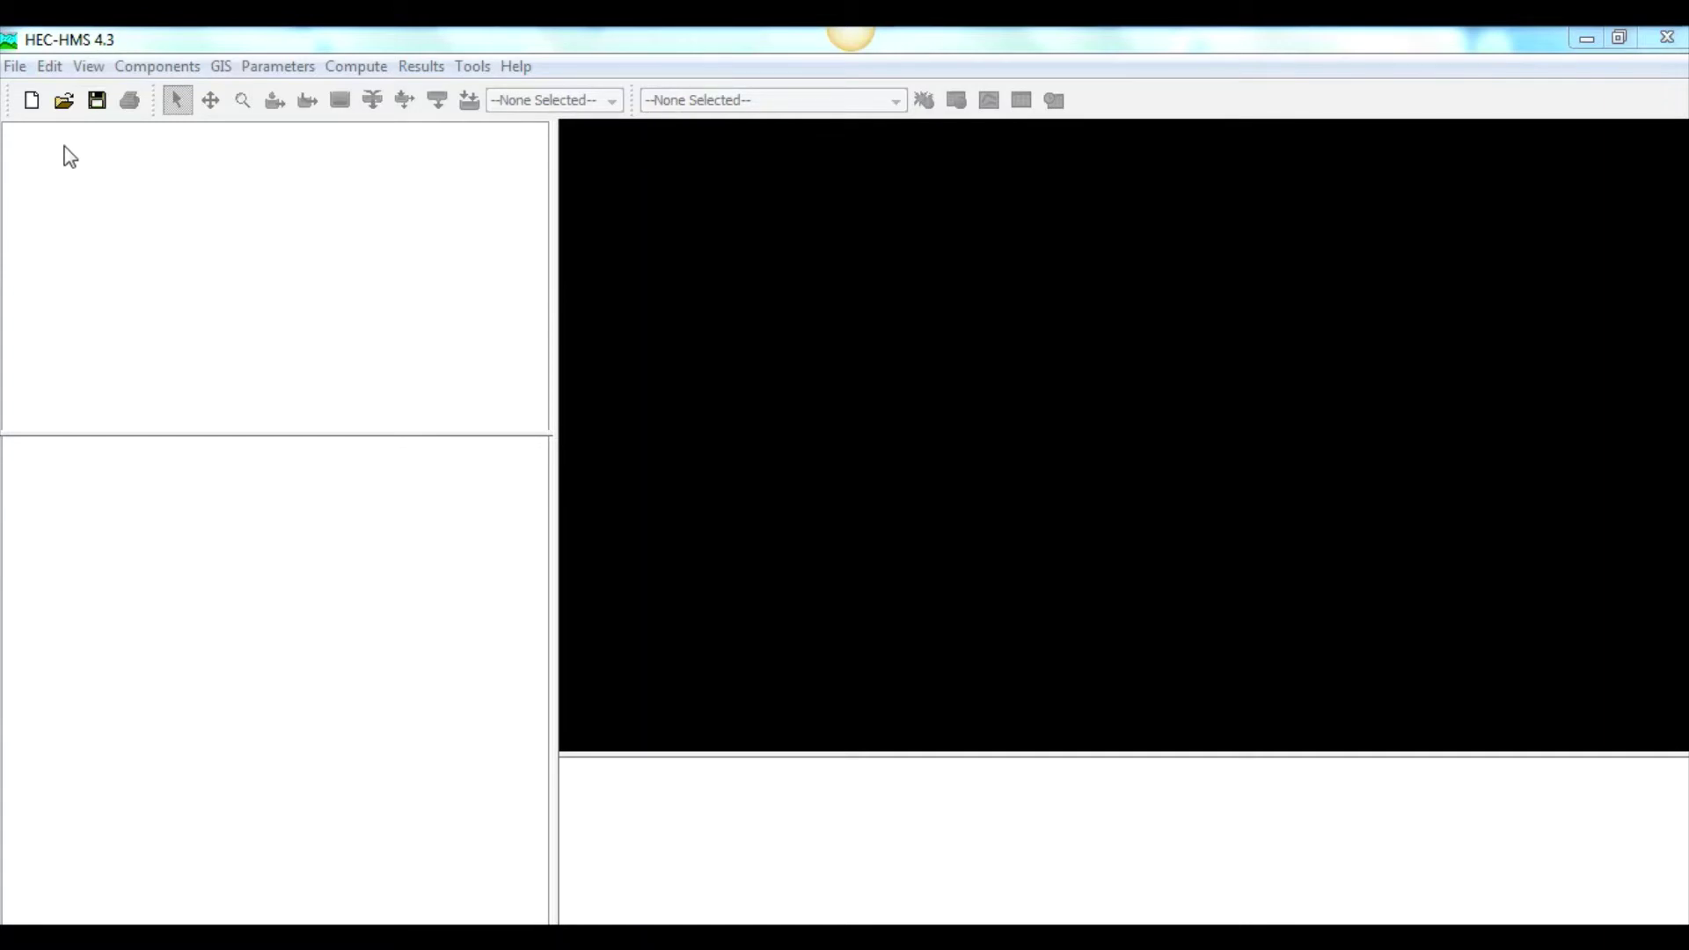
Step: Start a new project named "Exercise 2" with the description "HEC-HMS Model for as single basin"
left_click(13, 70)
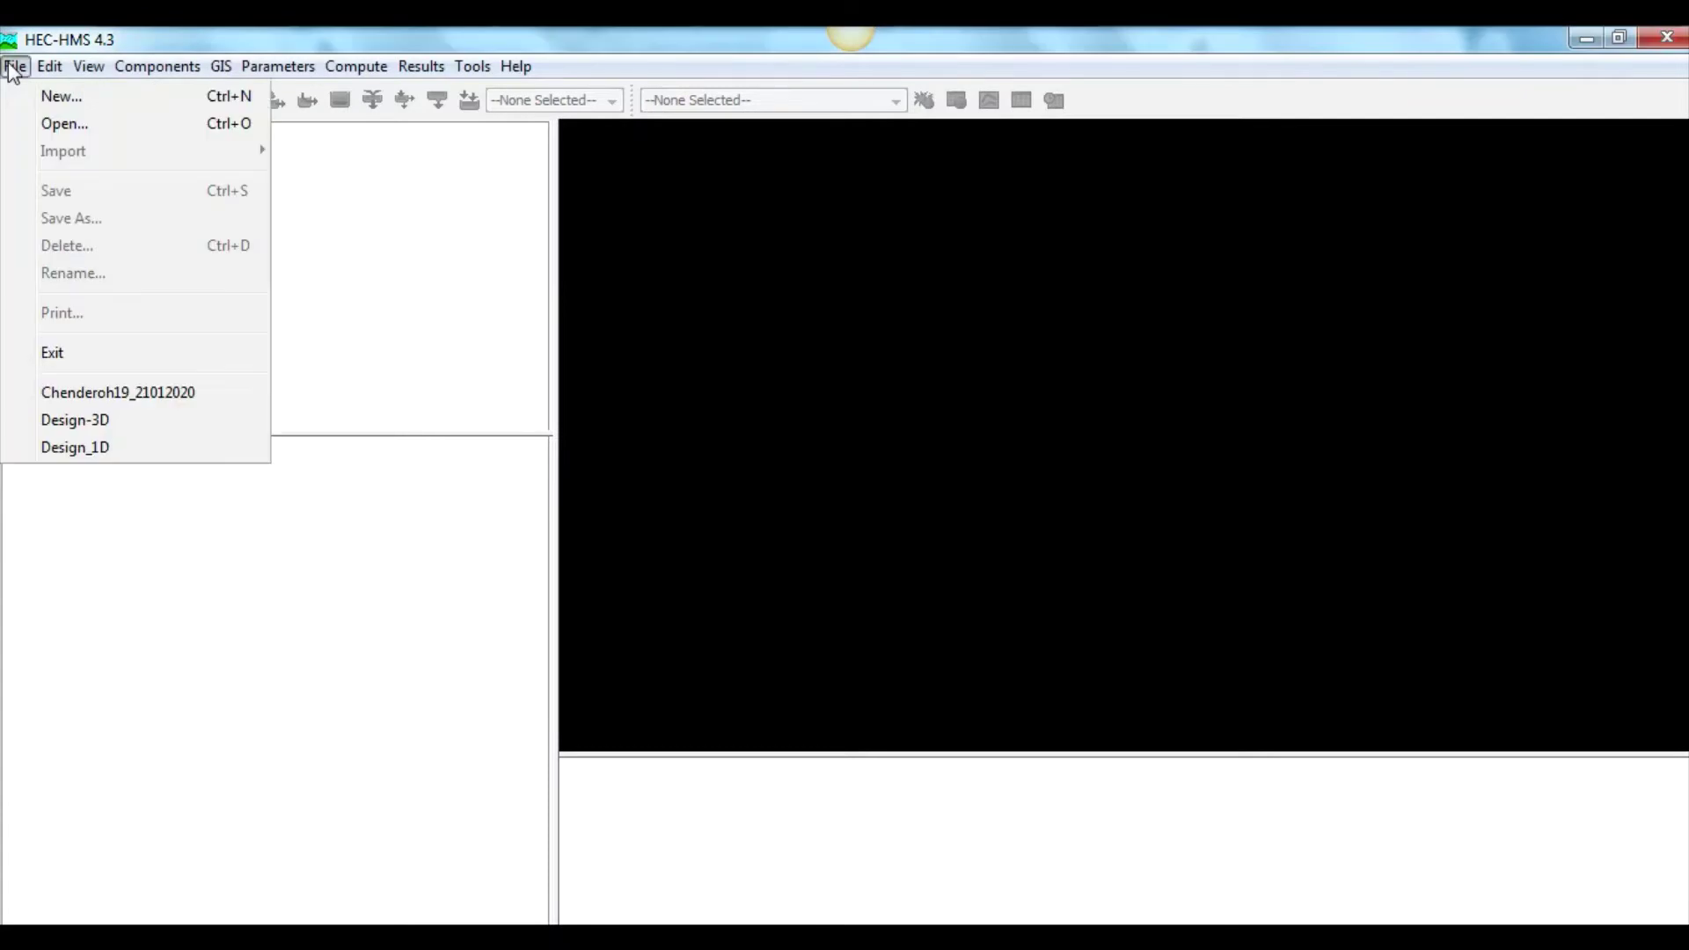
left_click(54, 97)
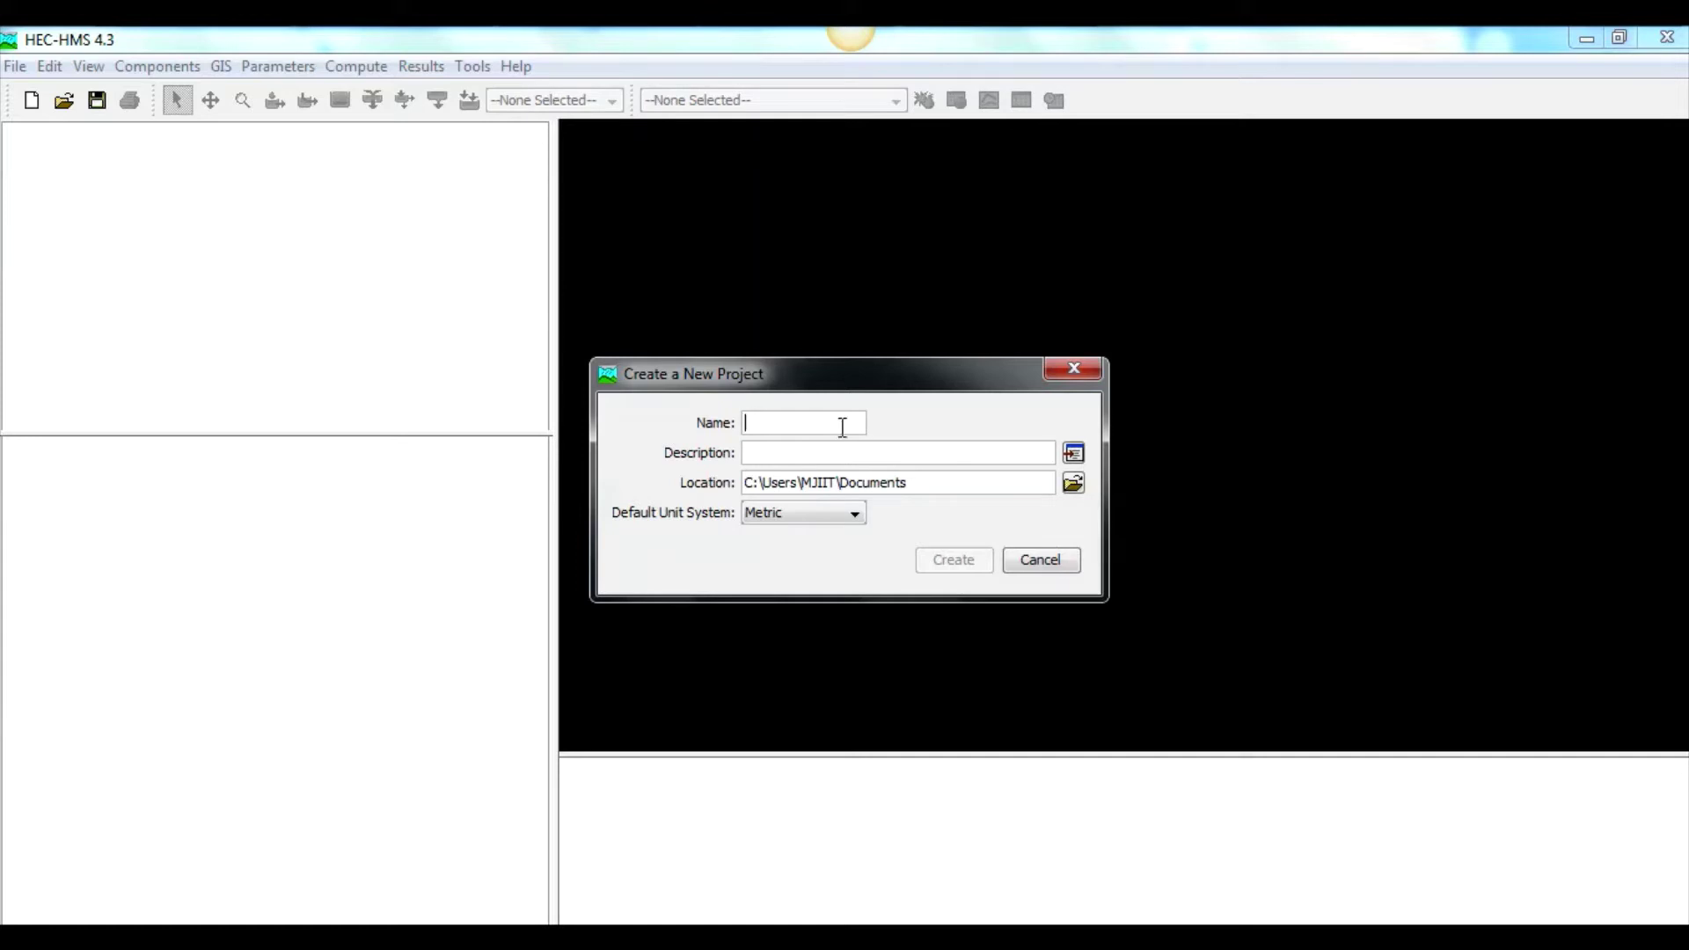
type("Exer")
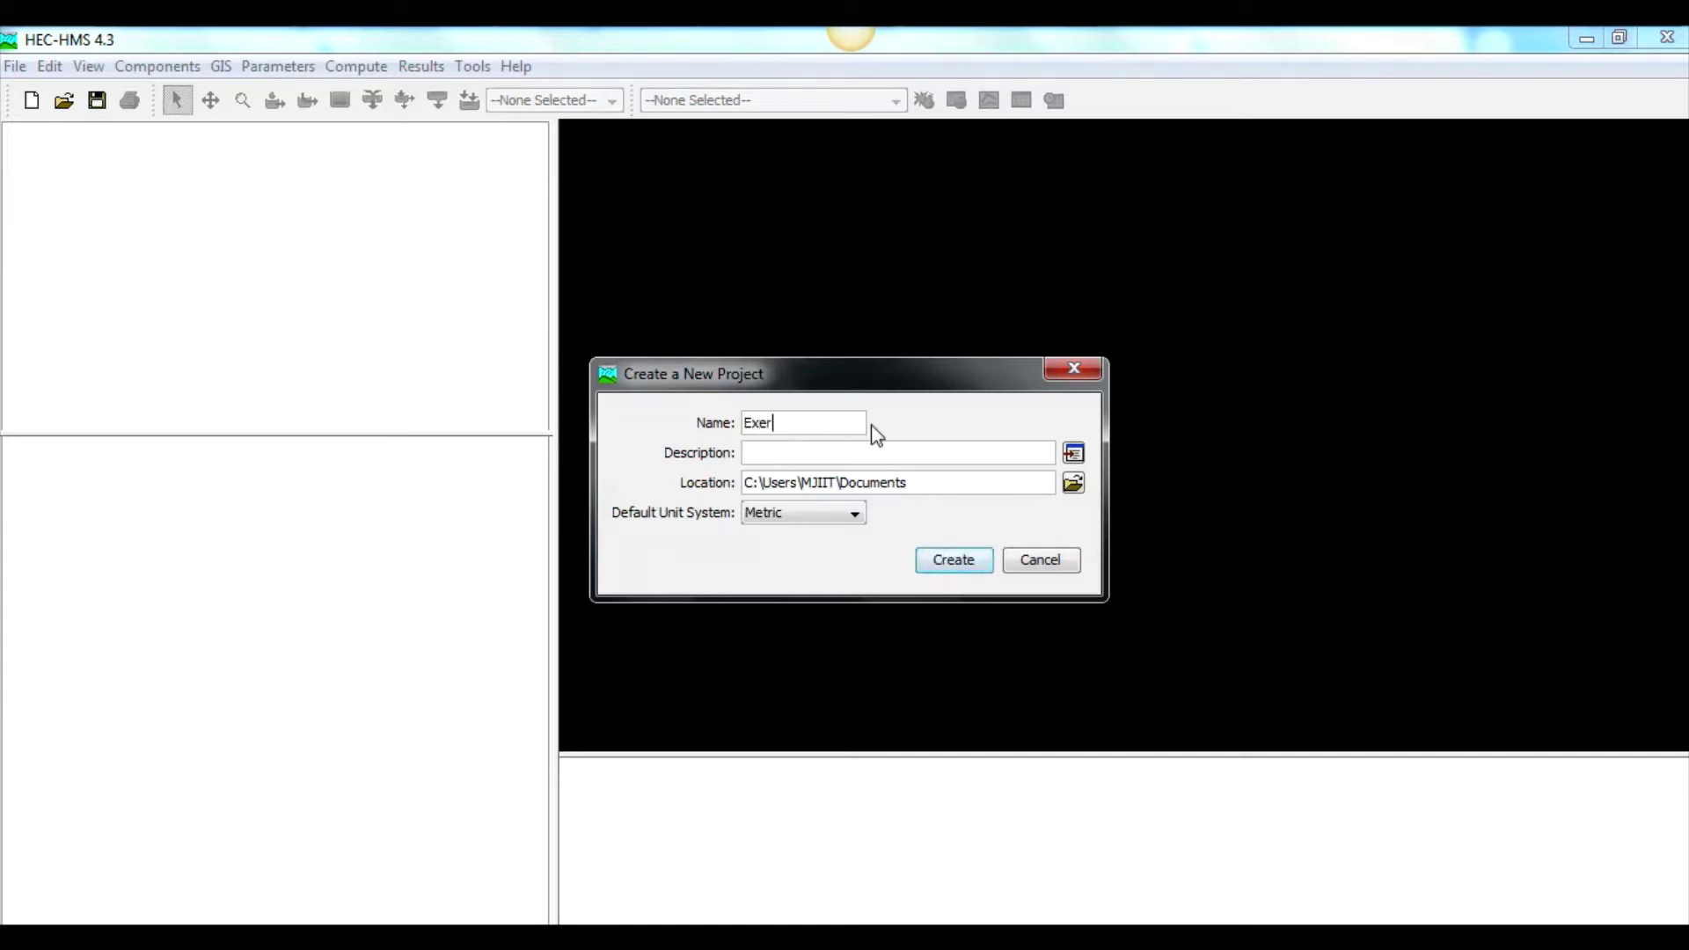
type("cise 2")
left_click(1003, 457)
type("HEC-HMS MOdel ")
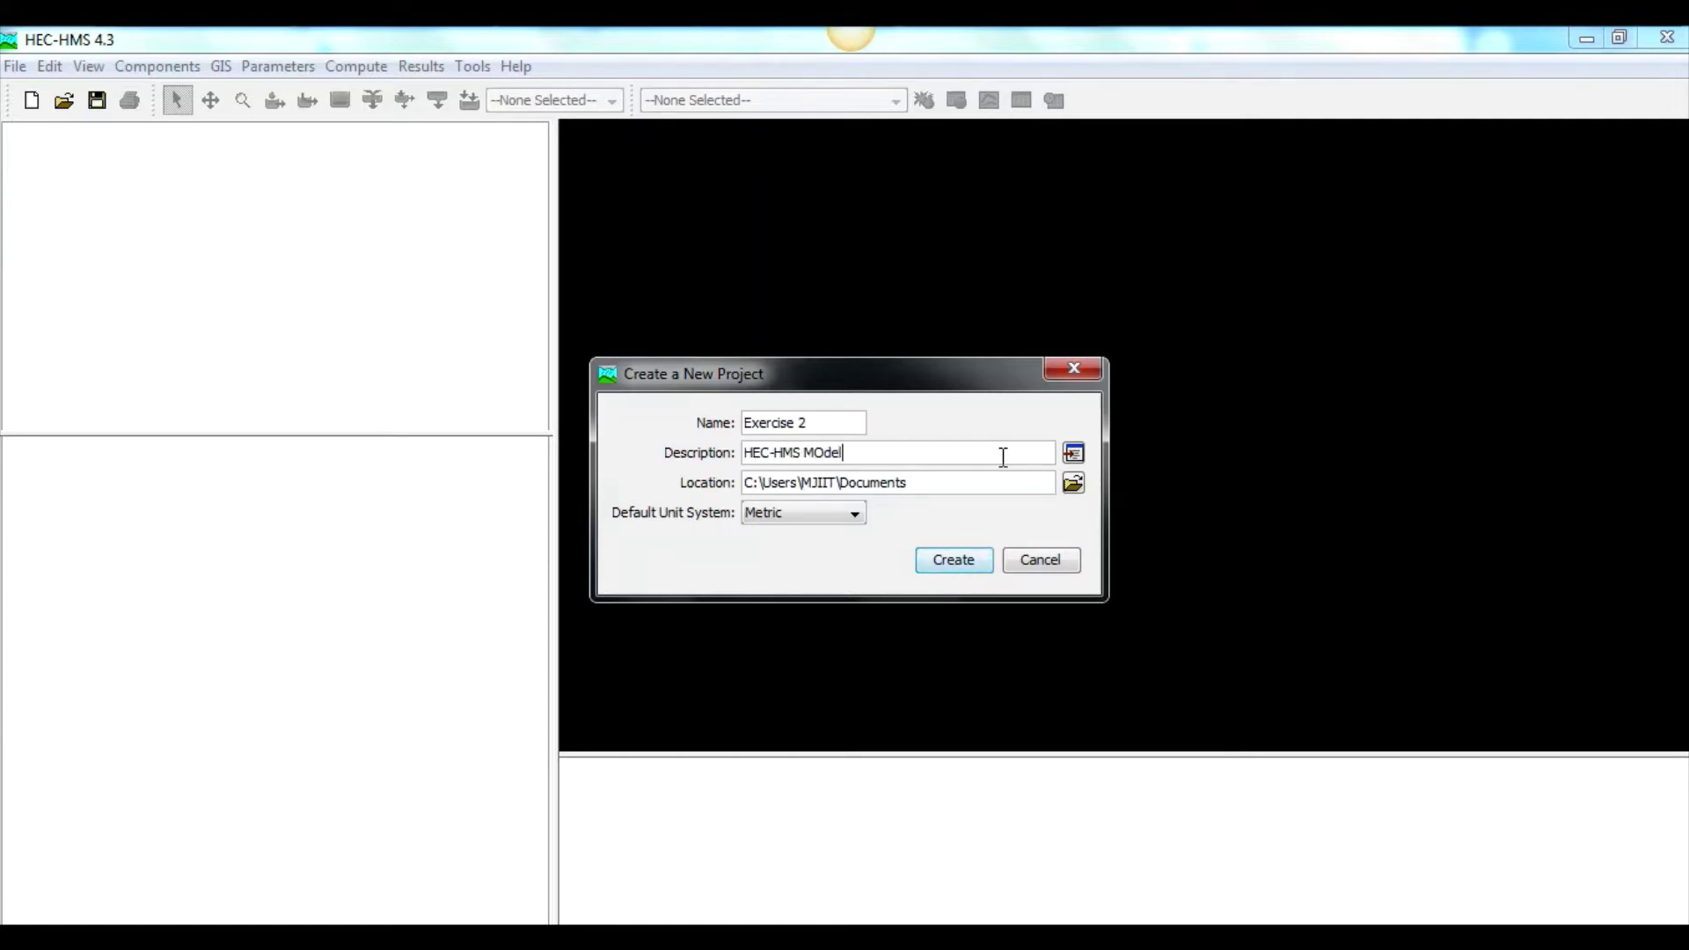
type("for as single basin")
left_click(823, 452)
key("BackSpace")
type("o")
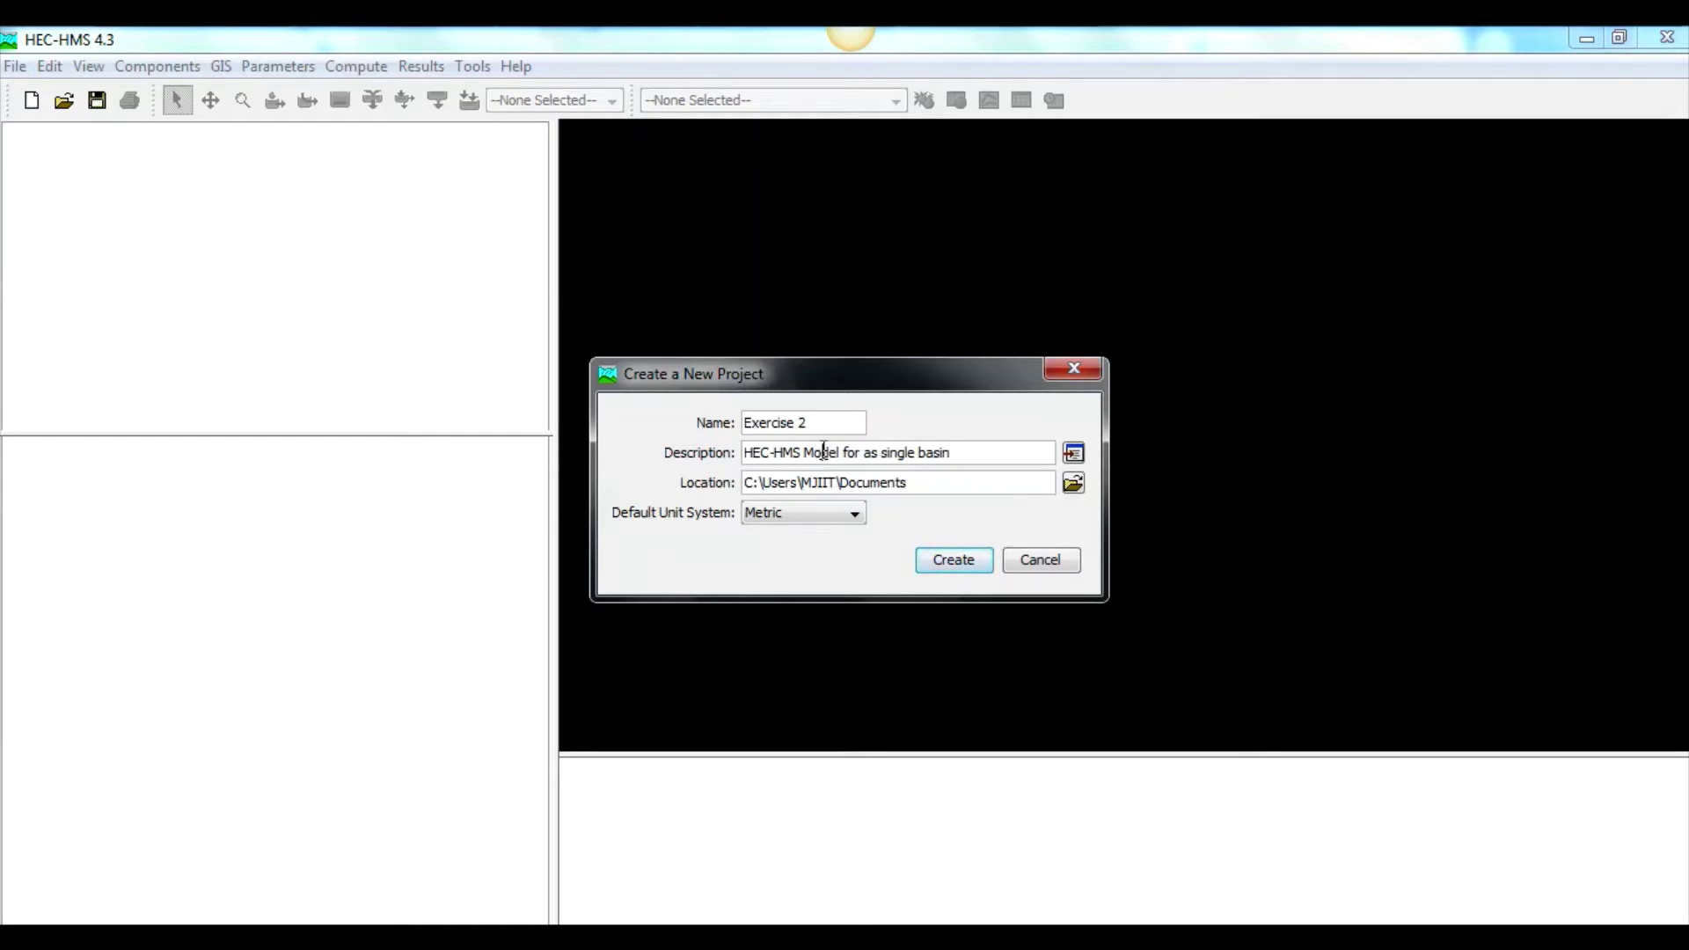
Step: Set the project location to the Hec-HMS folder inside Documents\MMJD1223 and create the metric project
left_click(1068, 485)
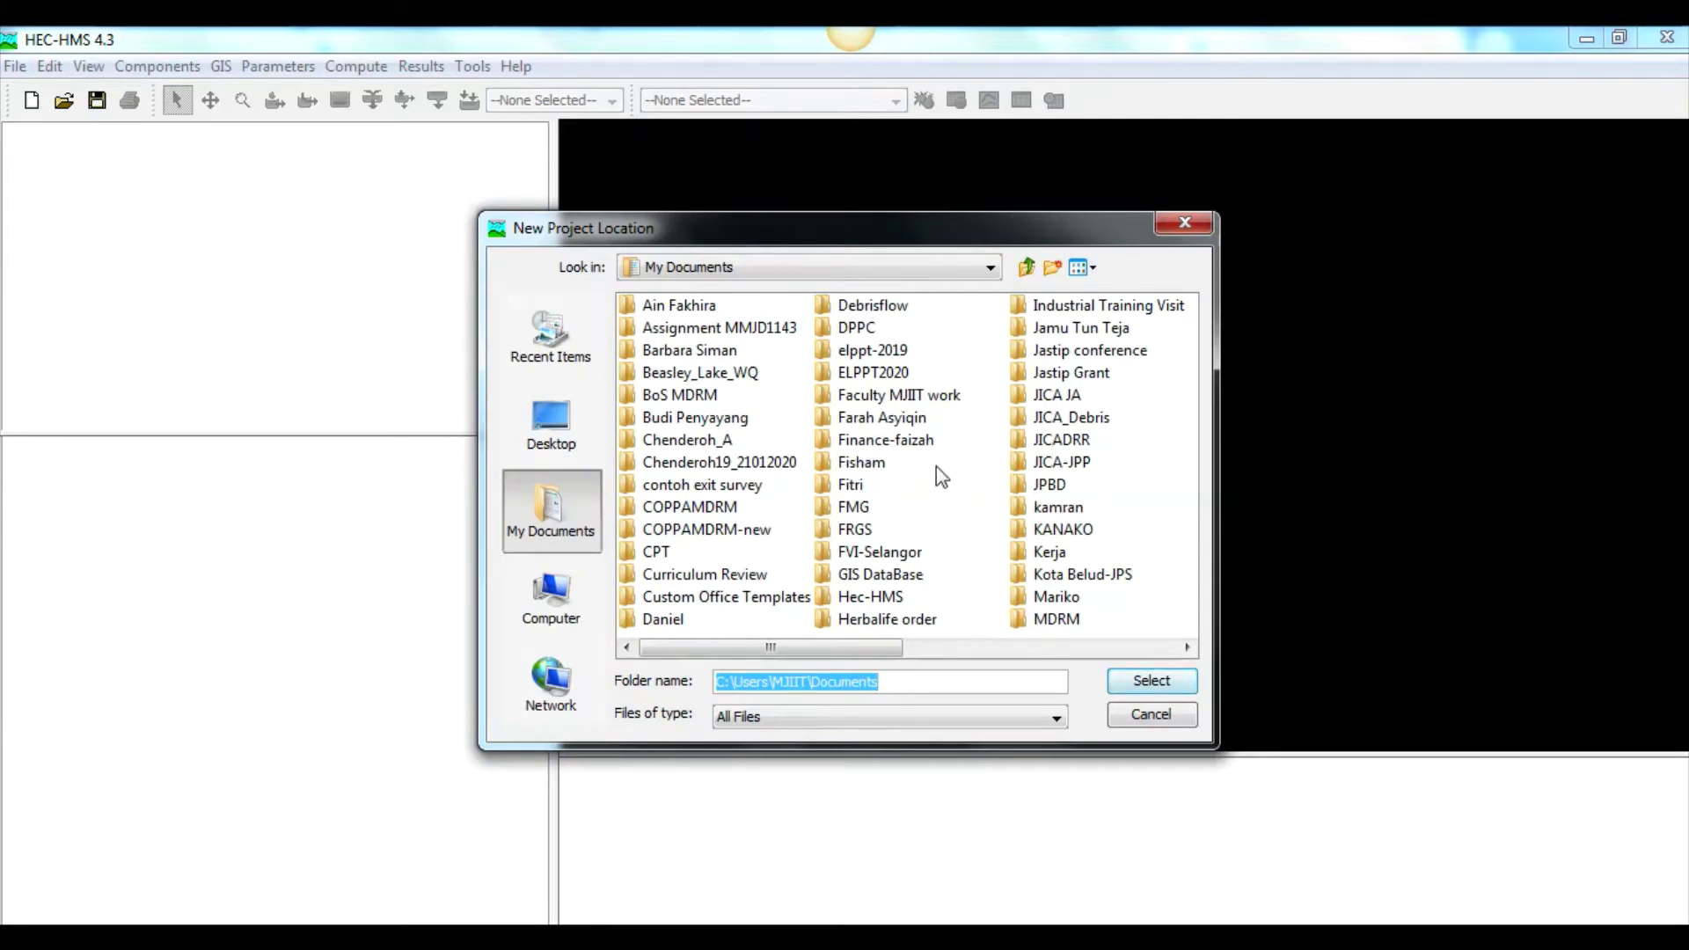
scroll(940, 466, "down", 2)
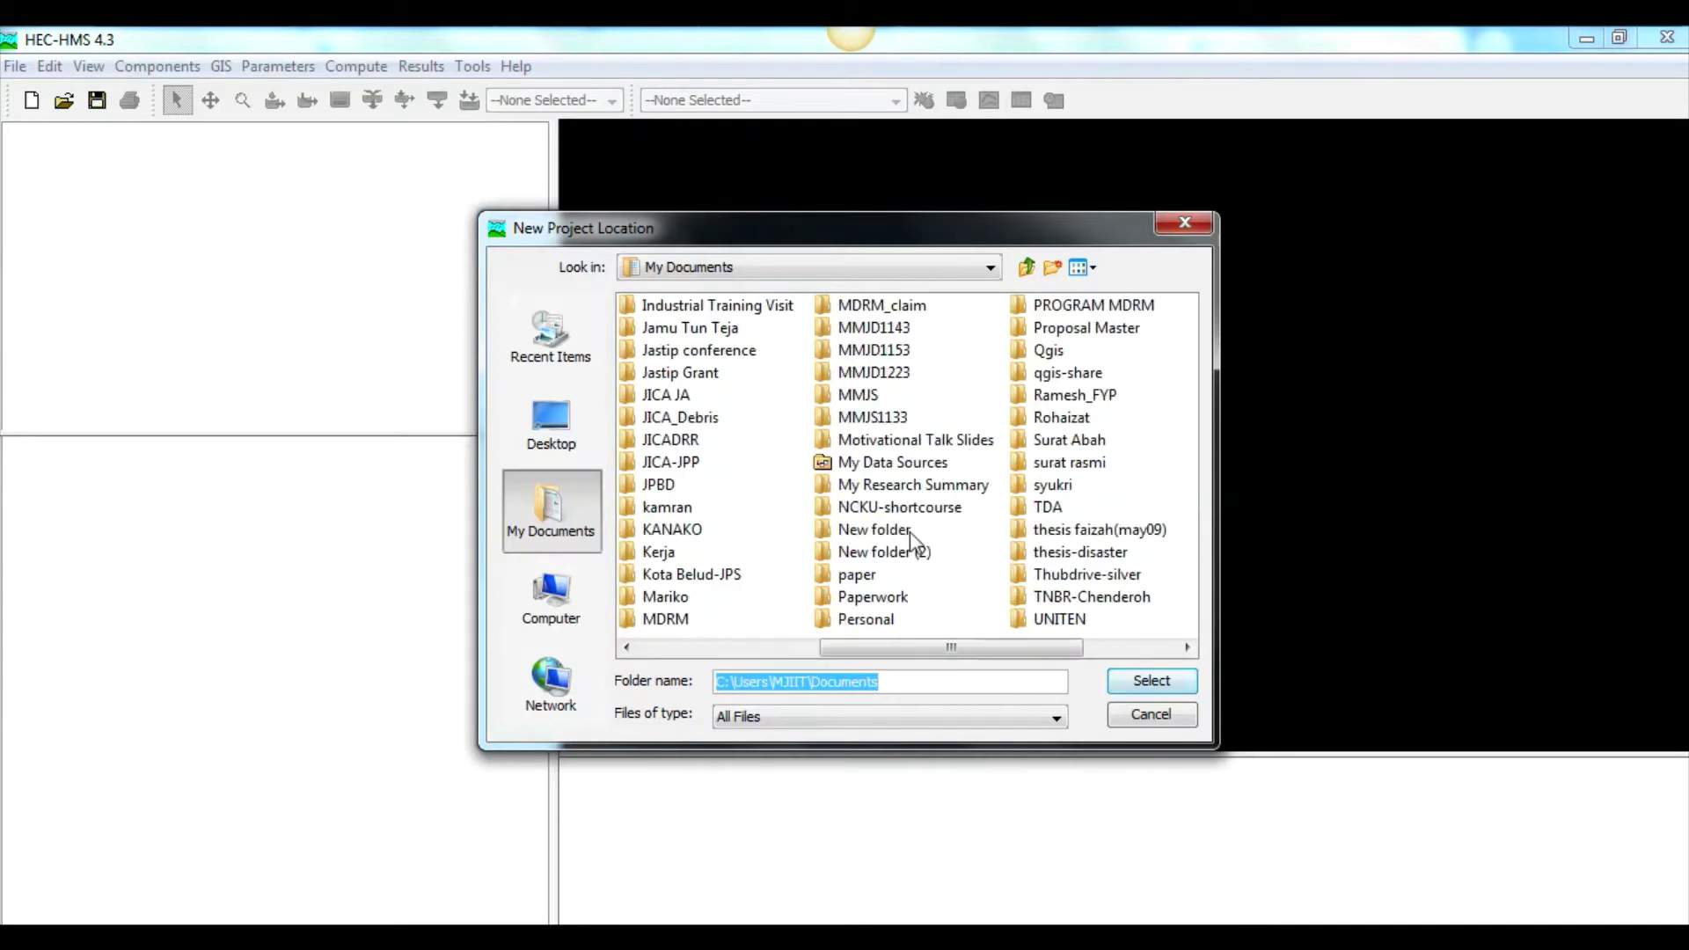
double_click(875, 372)
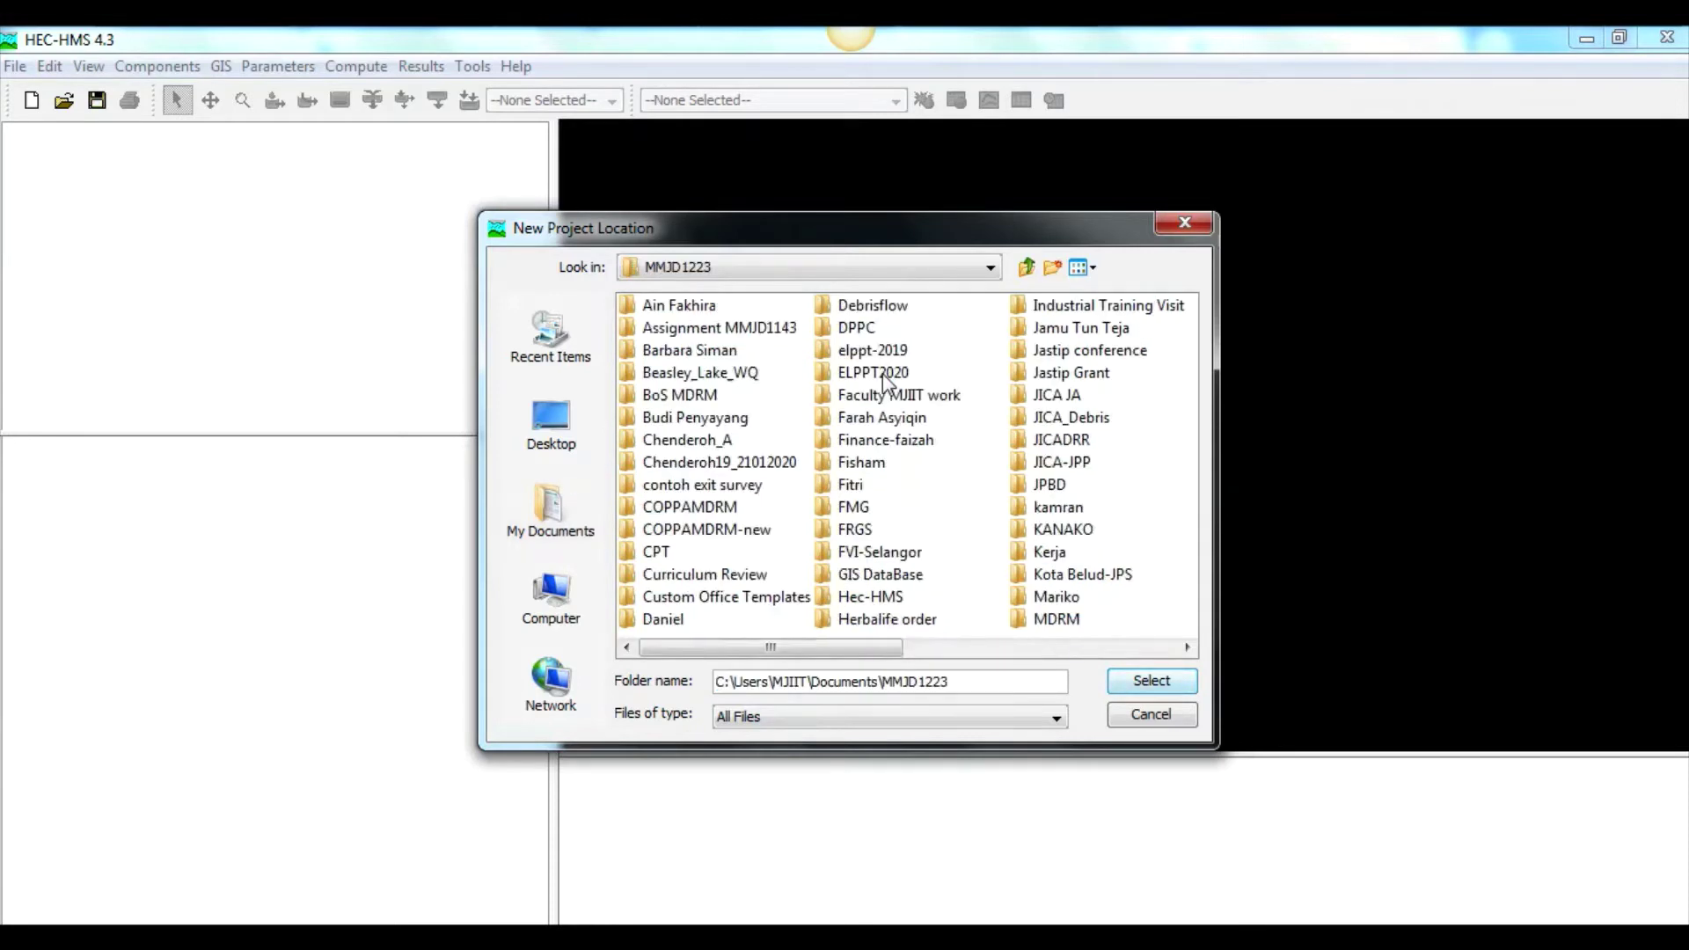
left_click(699, 331)
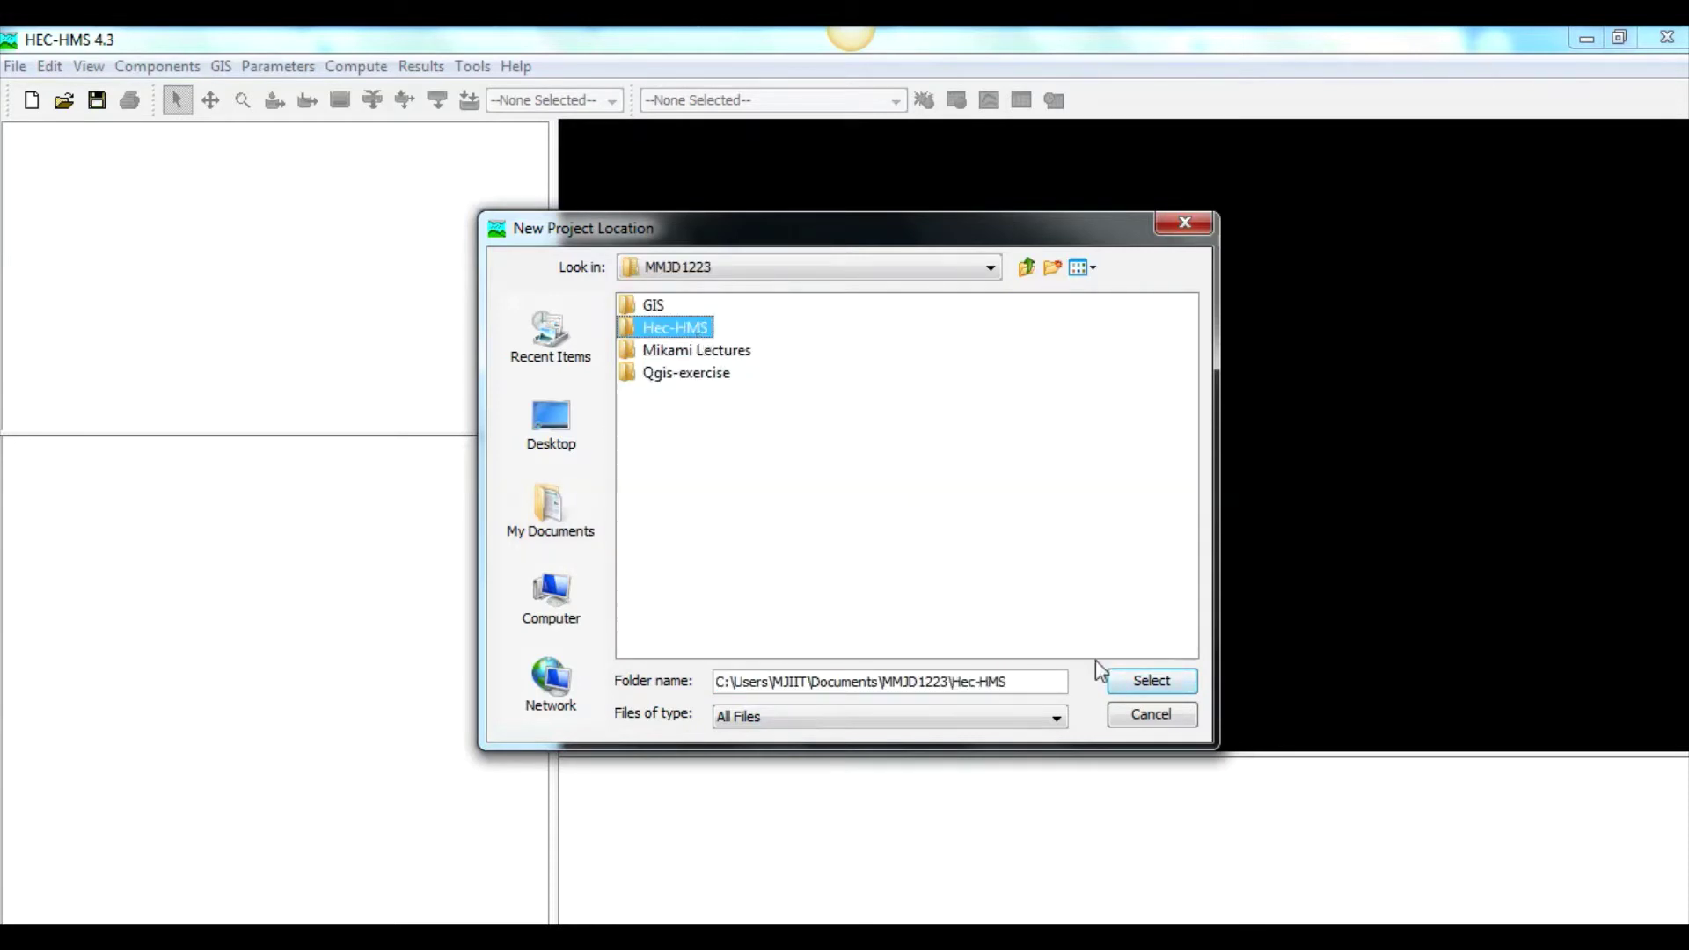
left_click(1142, 683)
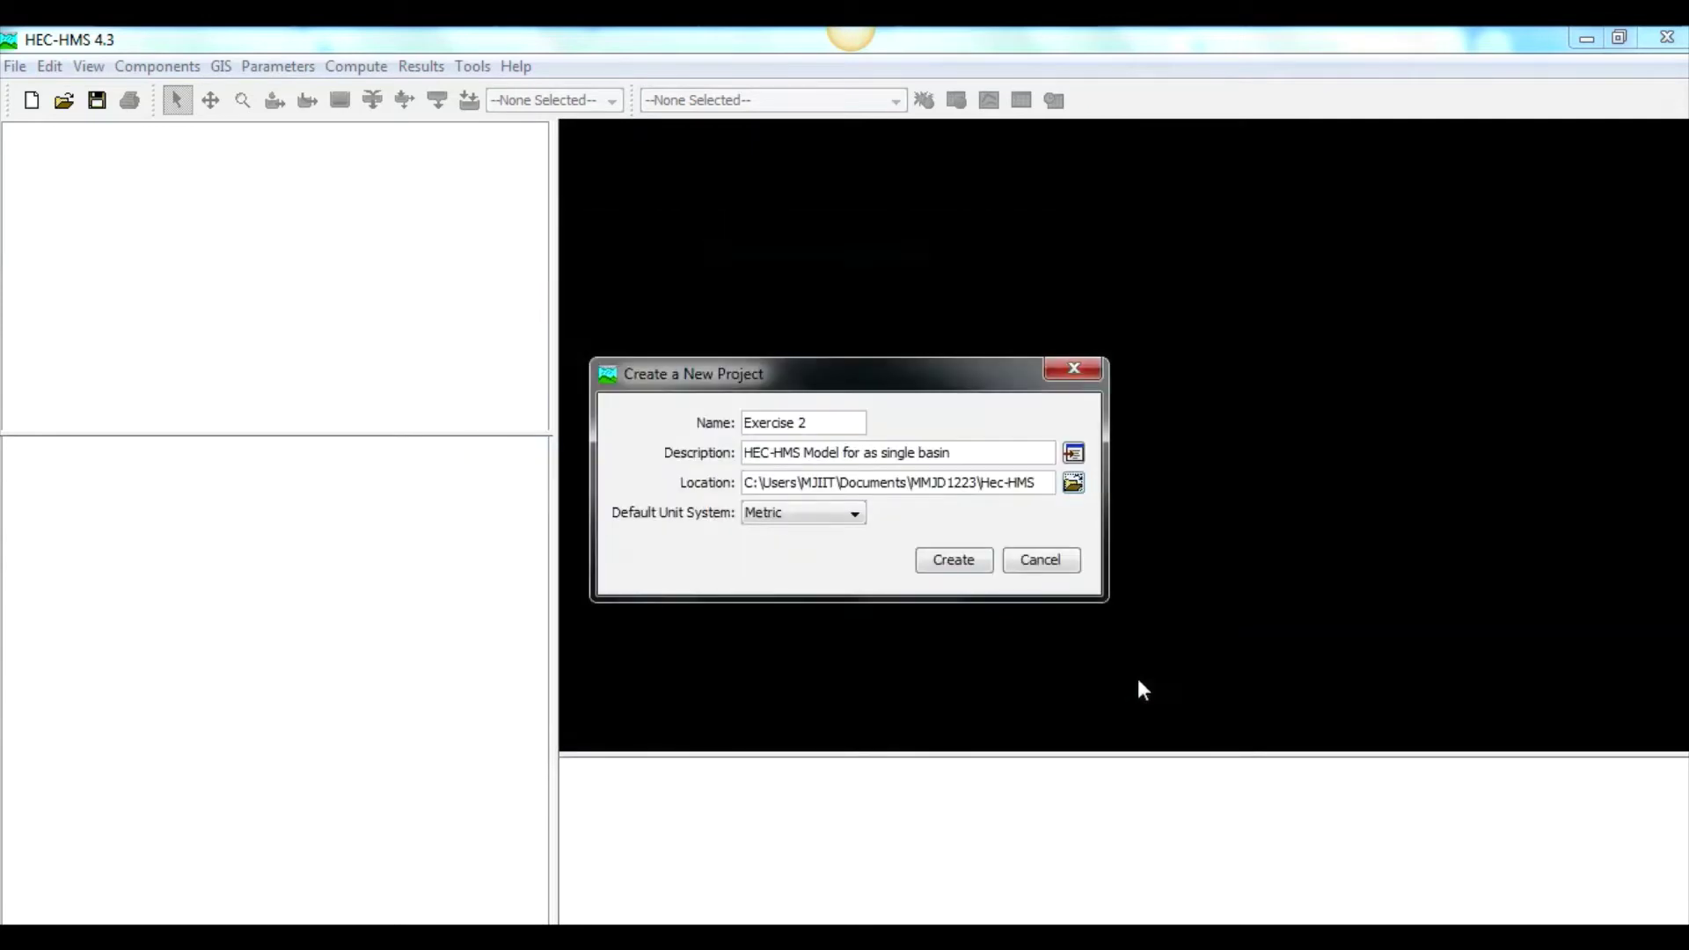
left_click(956, 563)
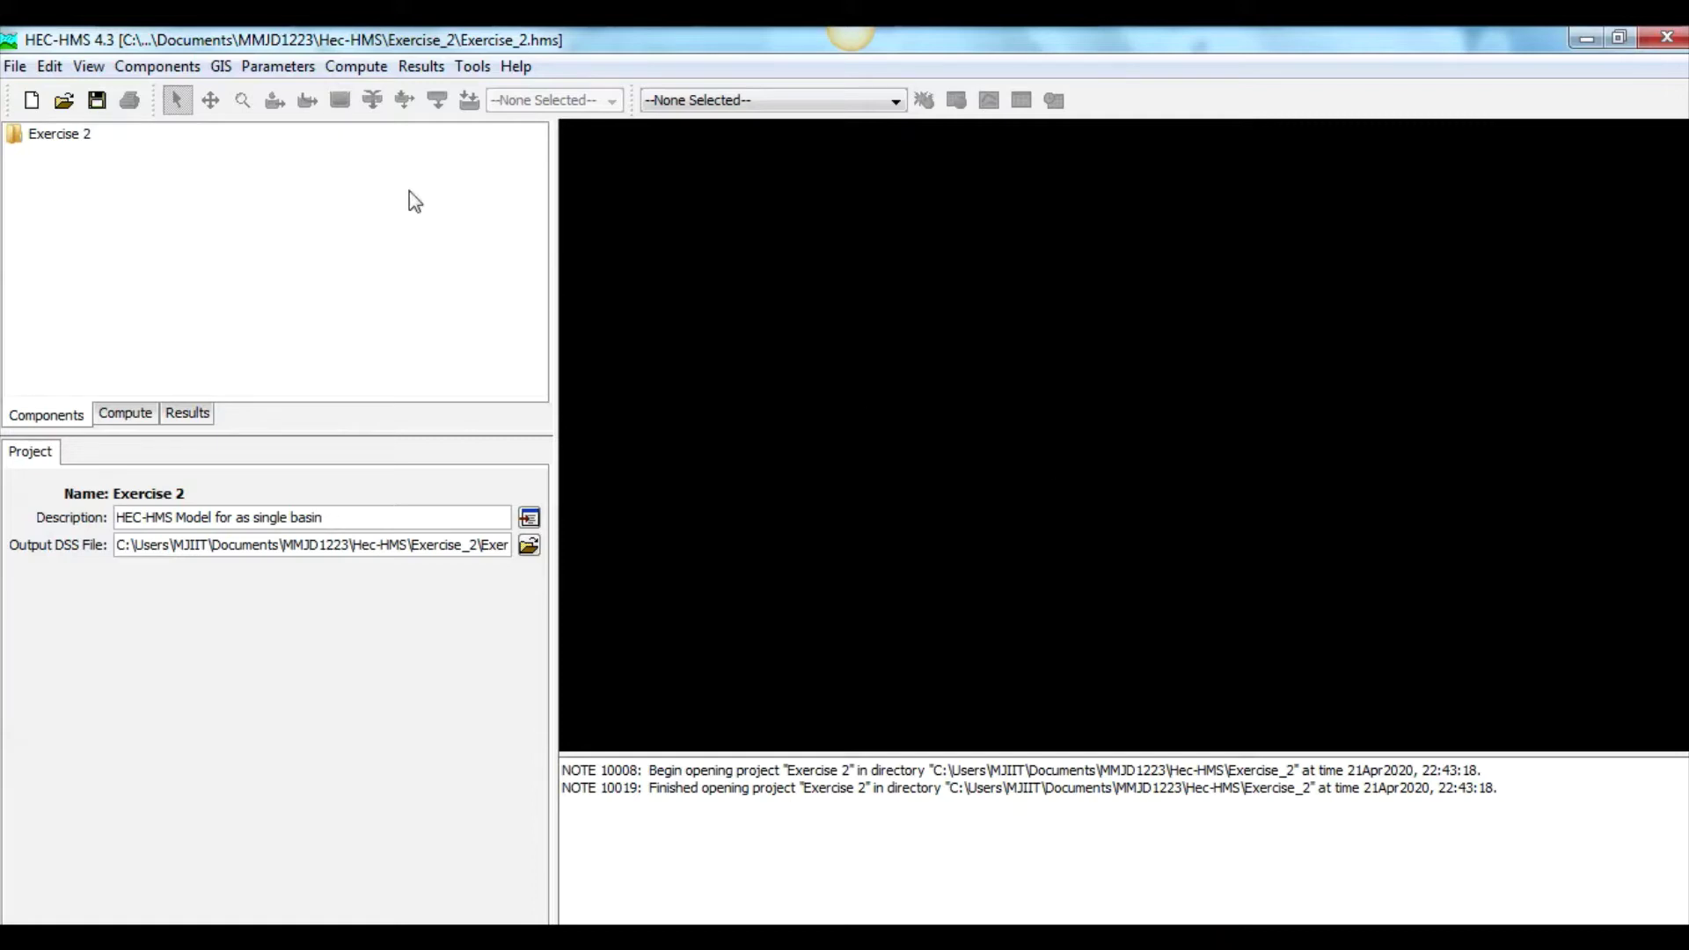
Step: Create a basin model named Basin 1 with the description "HEC-HMS Model for Exercise 2"
left_click(185, 74)
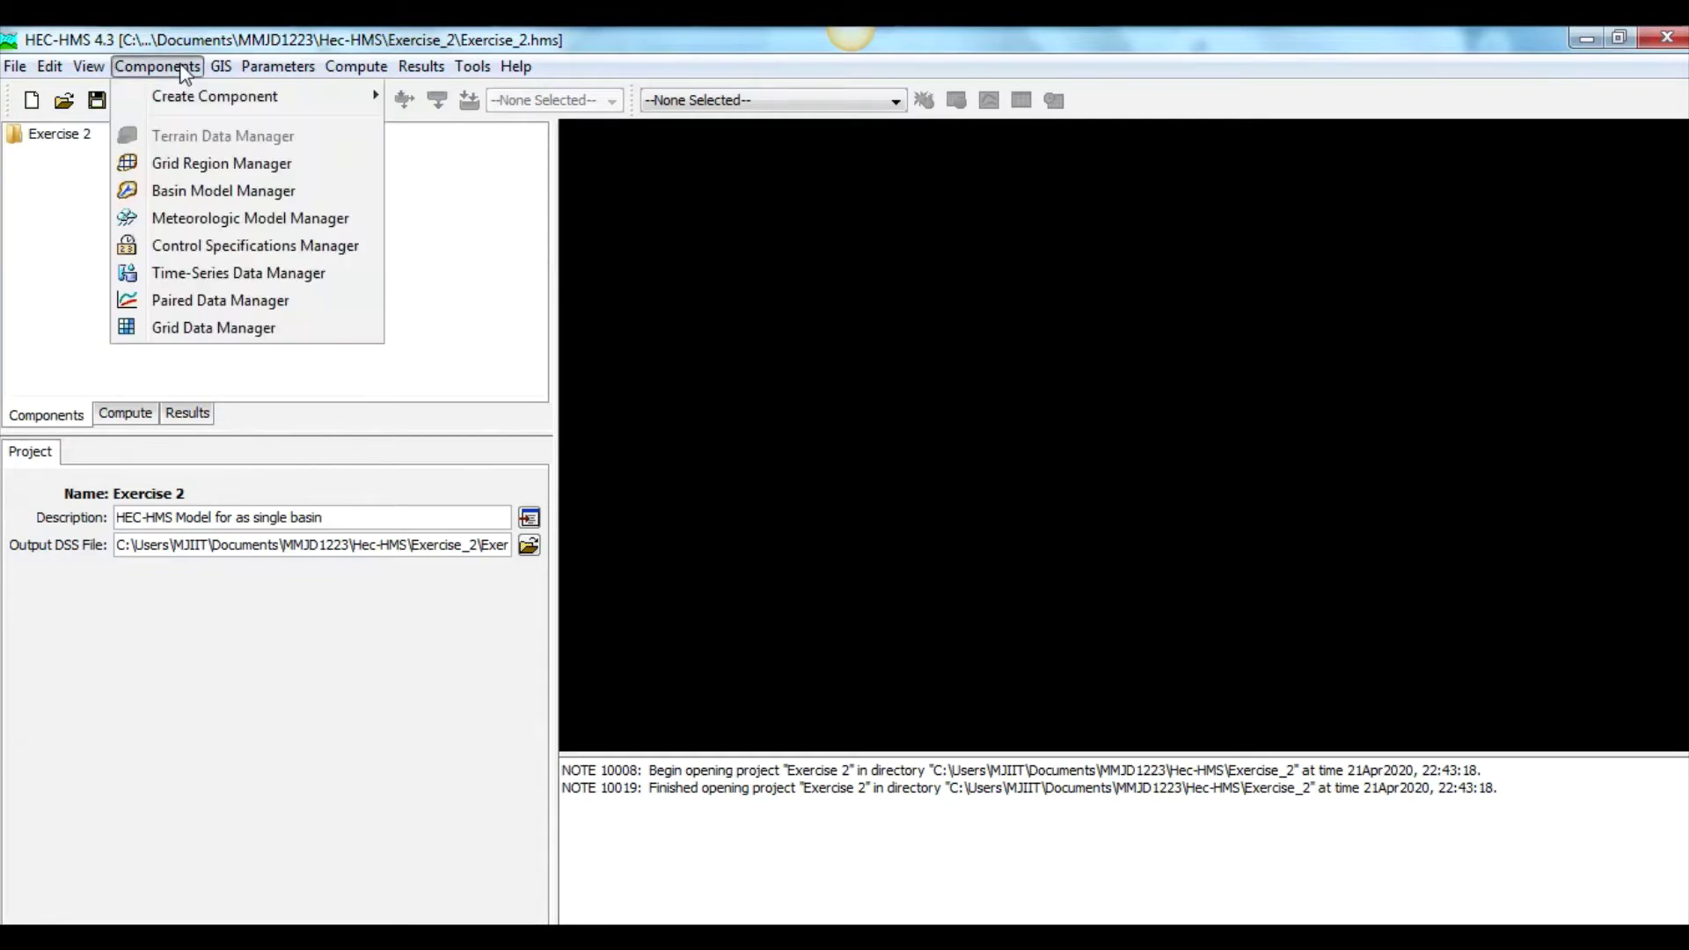
mouse_move(195, 101)
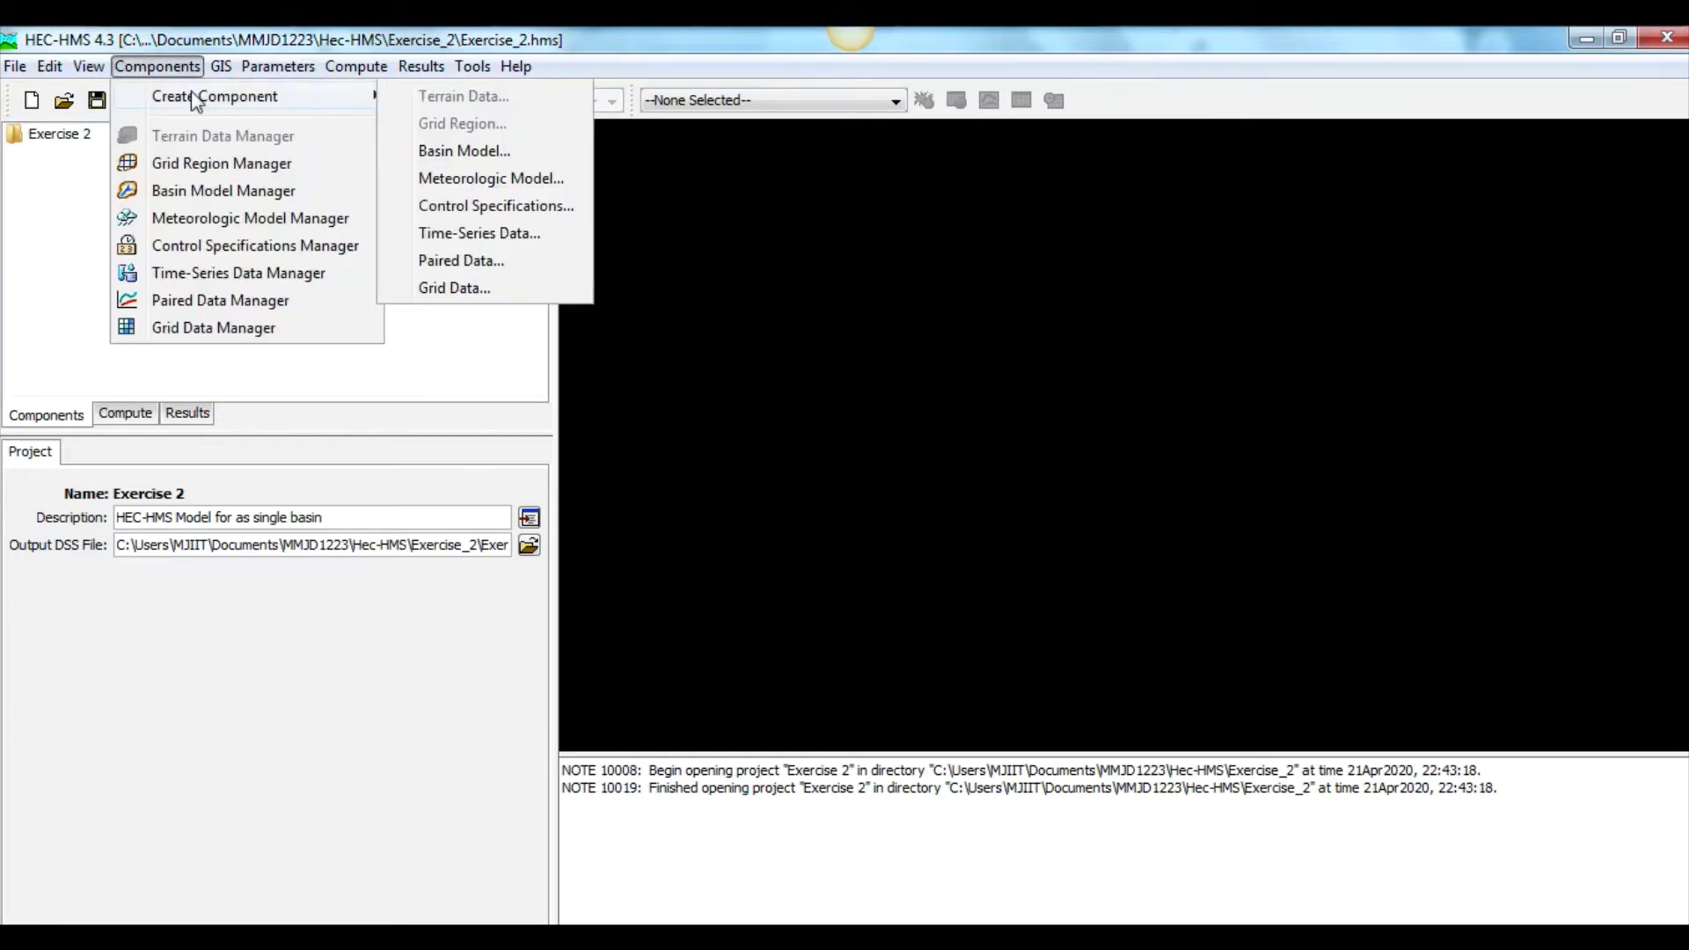
left_click(460, 151)
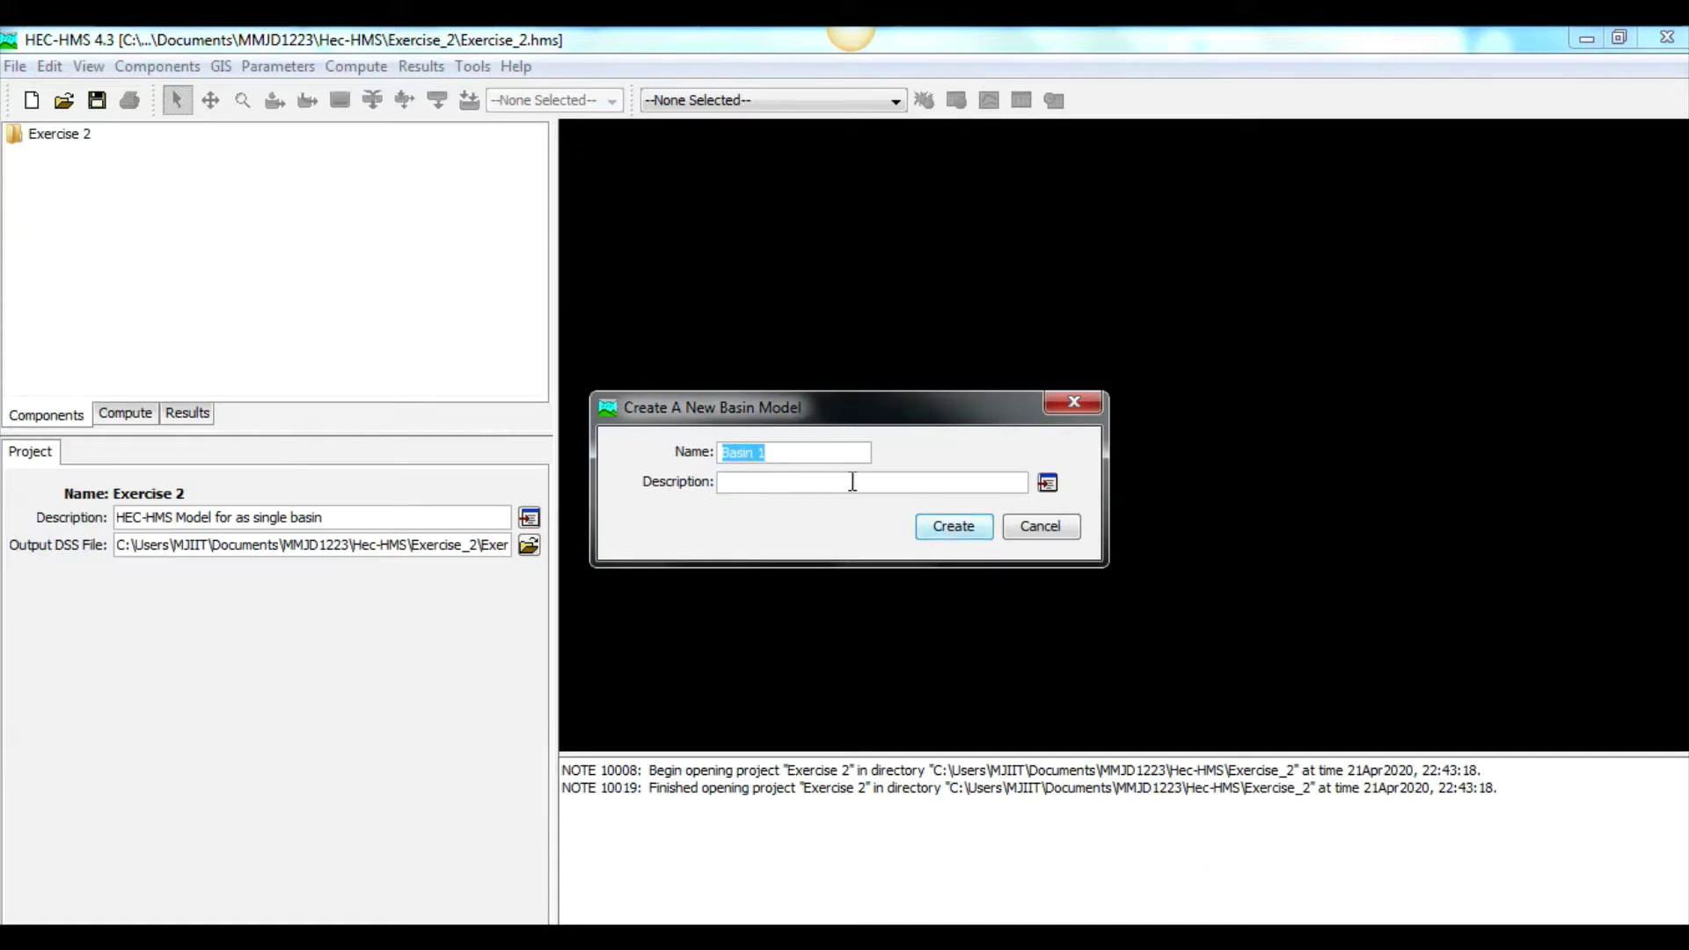
left_click(793, 486)
type("HEC-HMS Model for Exercos")
key("BackSpace")
key("BackSpace")
type("ise 2")
left_click(934, 531)
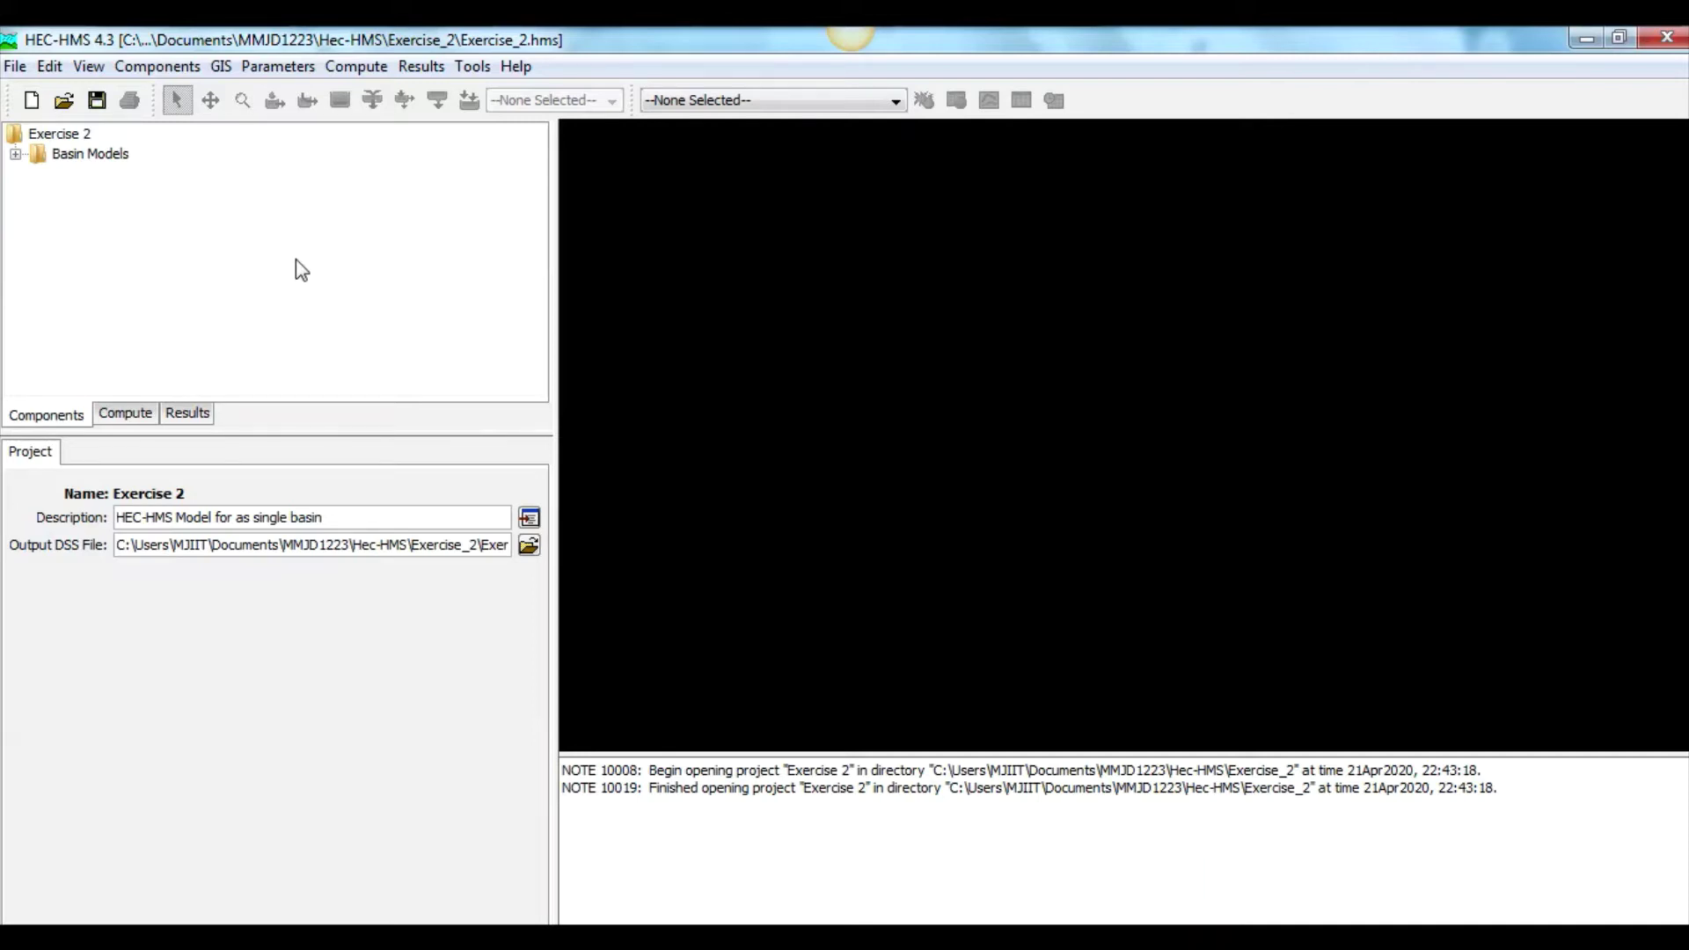
Step: Open the Basin 1 model map, maximize its window and save the project
left_click(15, 155)
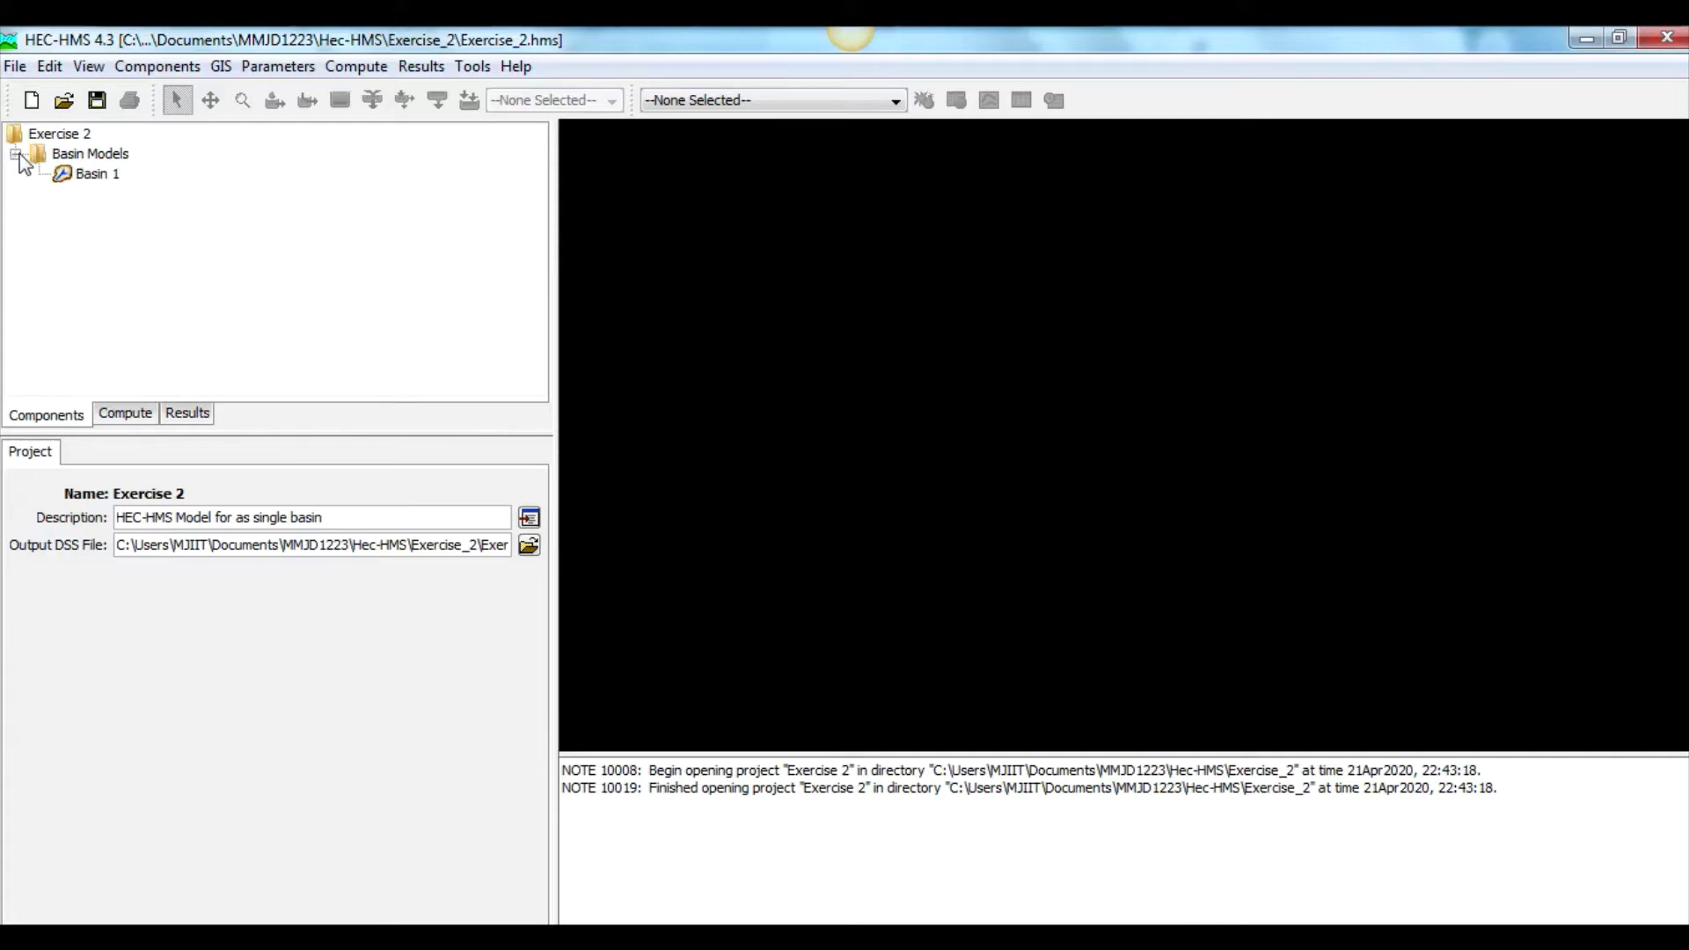
left_click(79, 177)
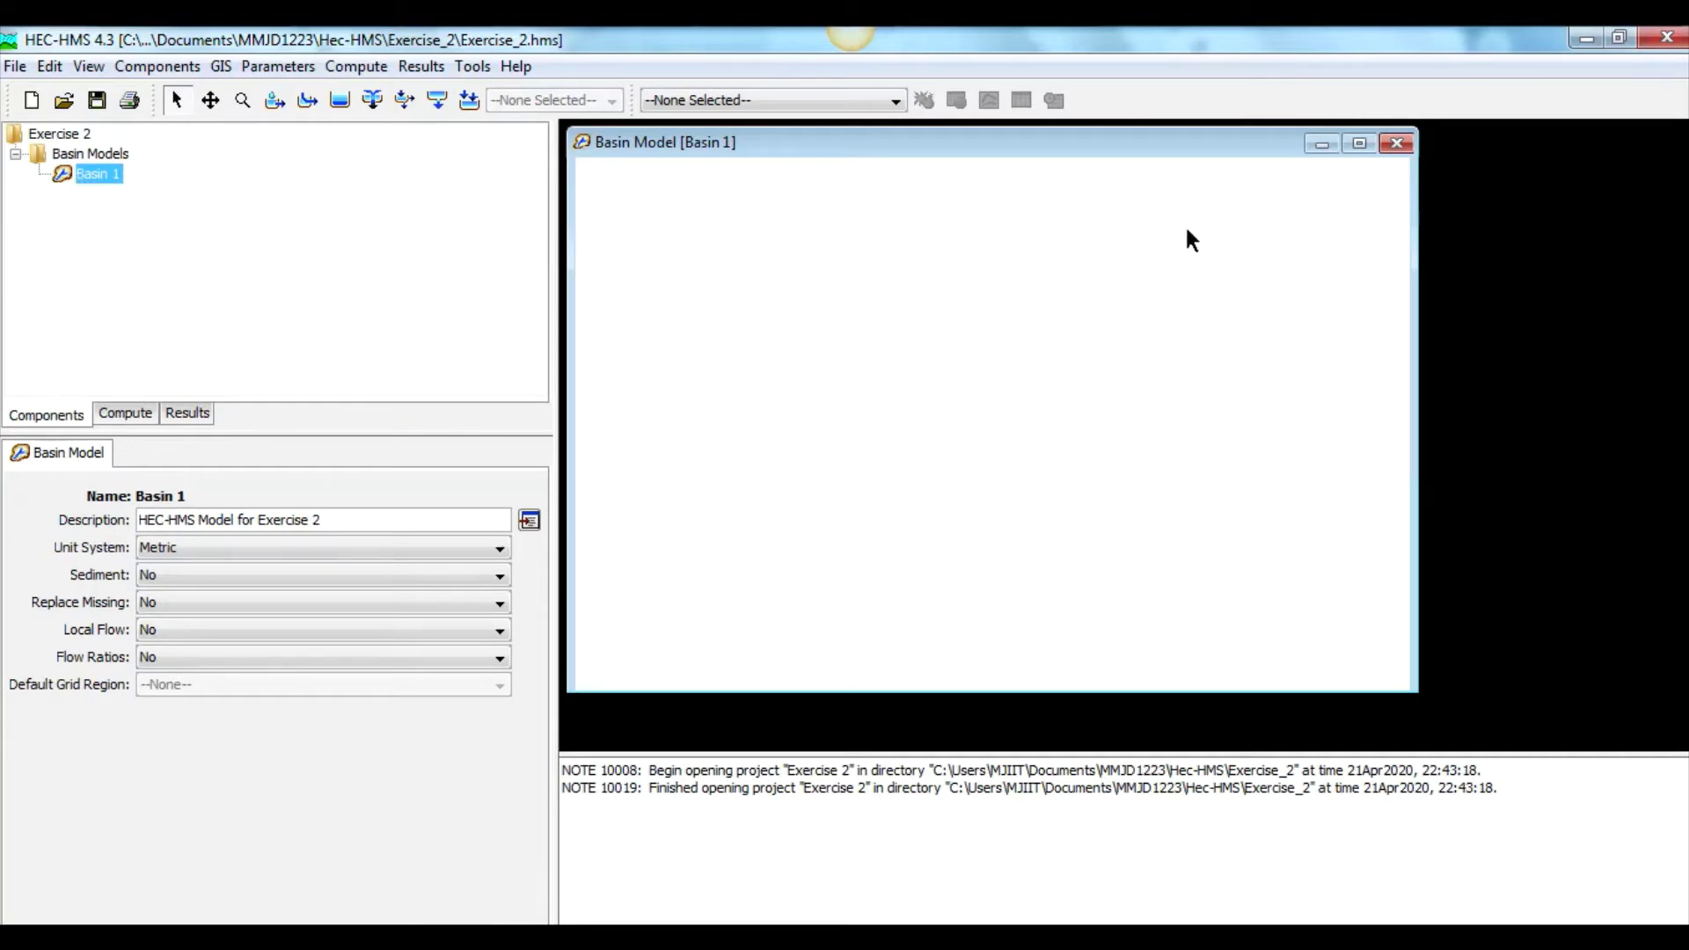
left_click(1360, 144)
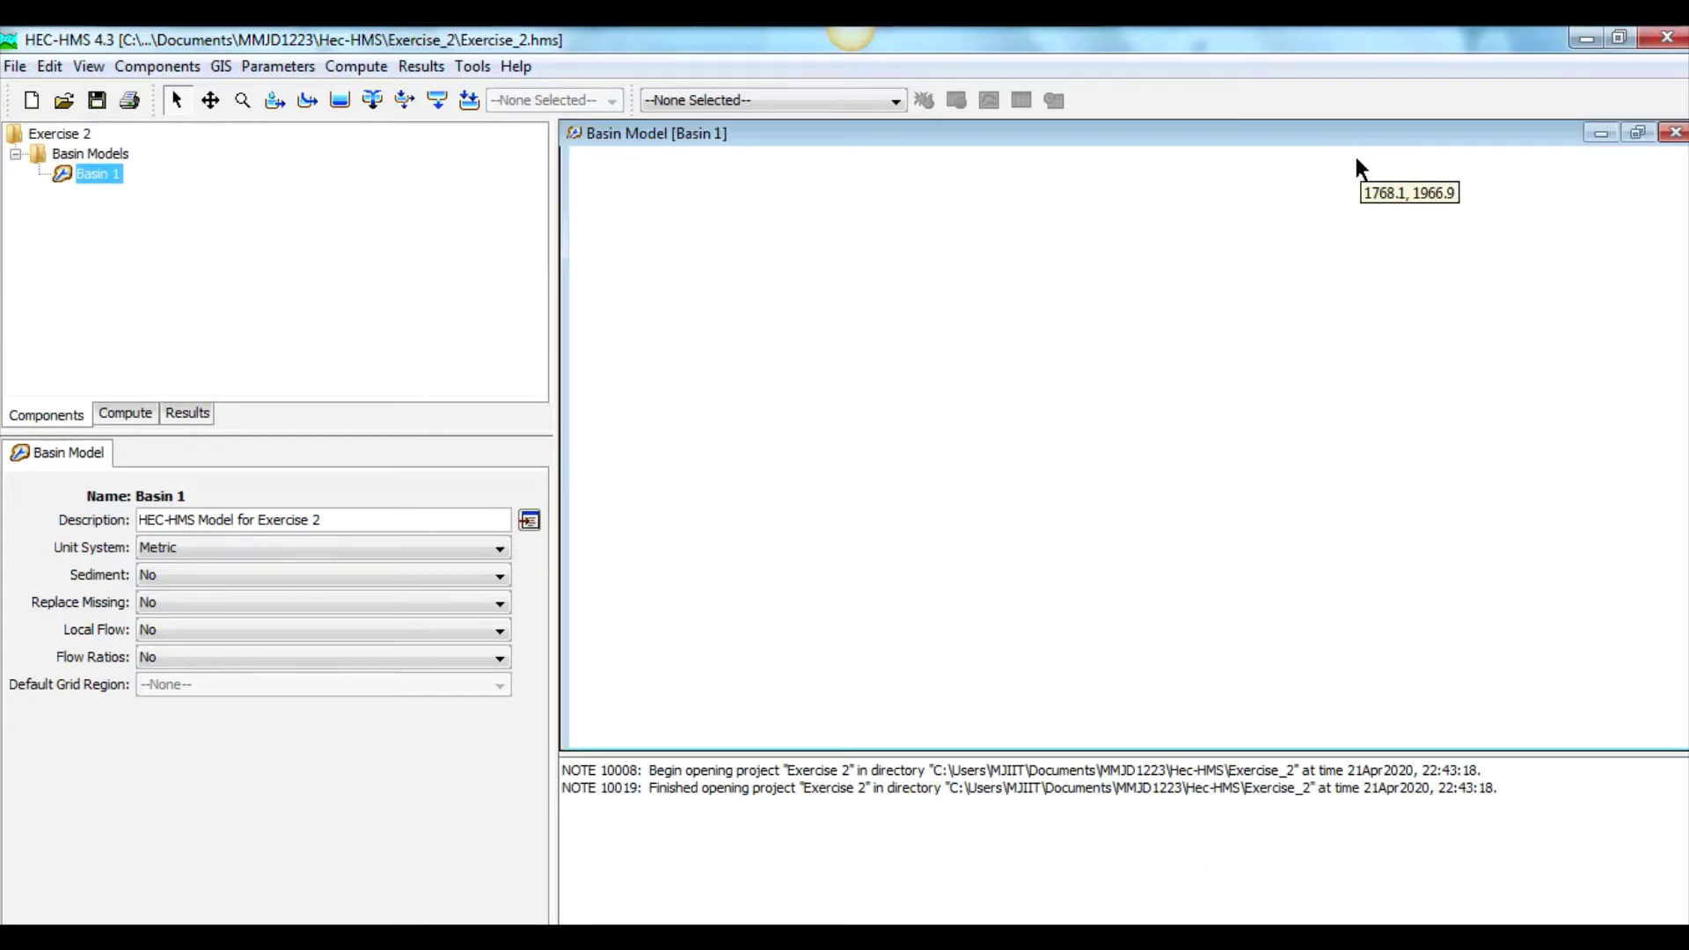
left_click(101, 110)
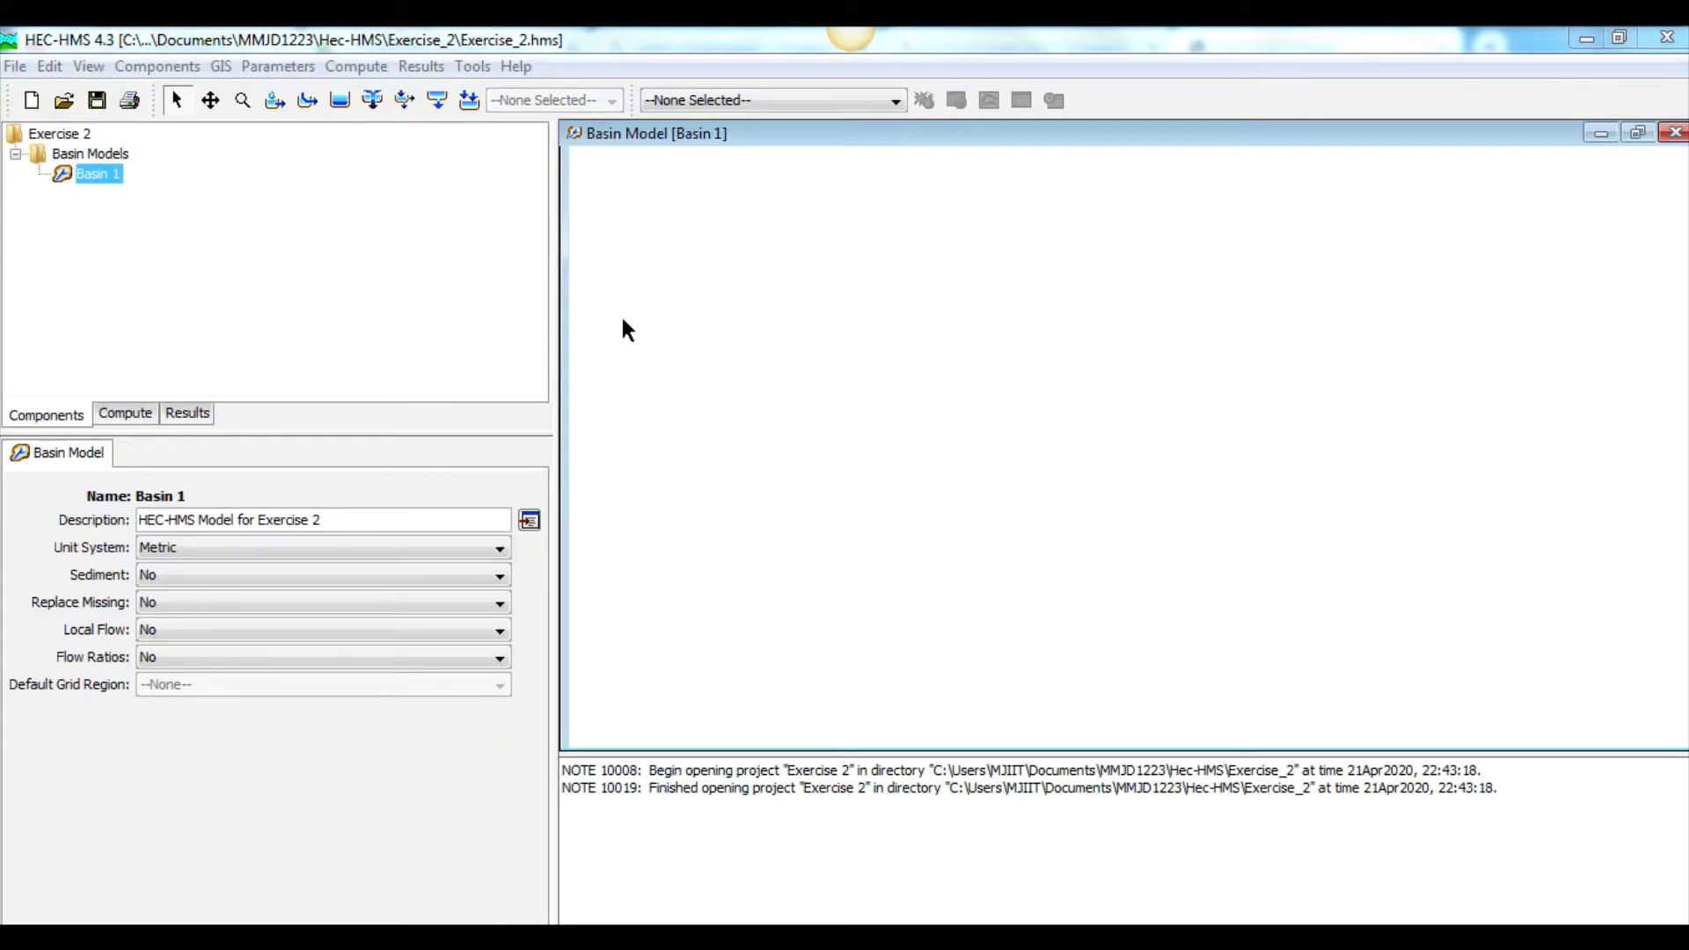
Step: Place a subbasin element named Subbasin-1 near the middle of the basin map, described as "Sub-basin for Exercise 2"
left_click(275, 100)
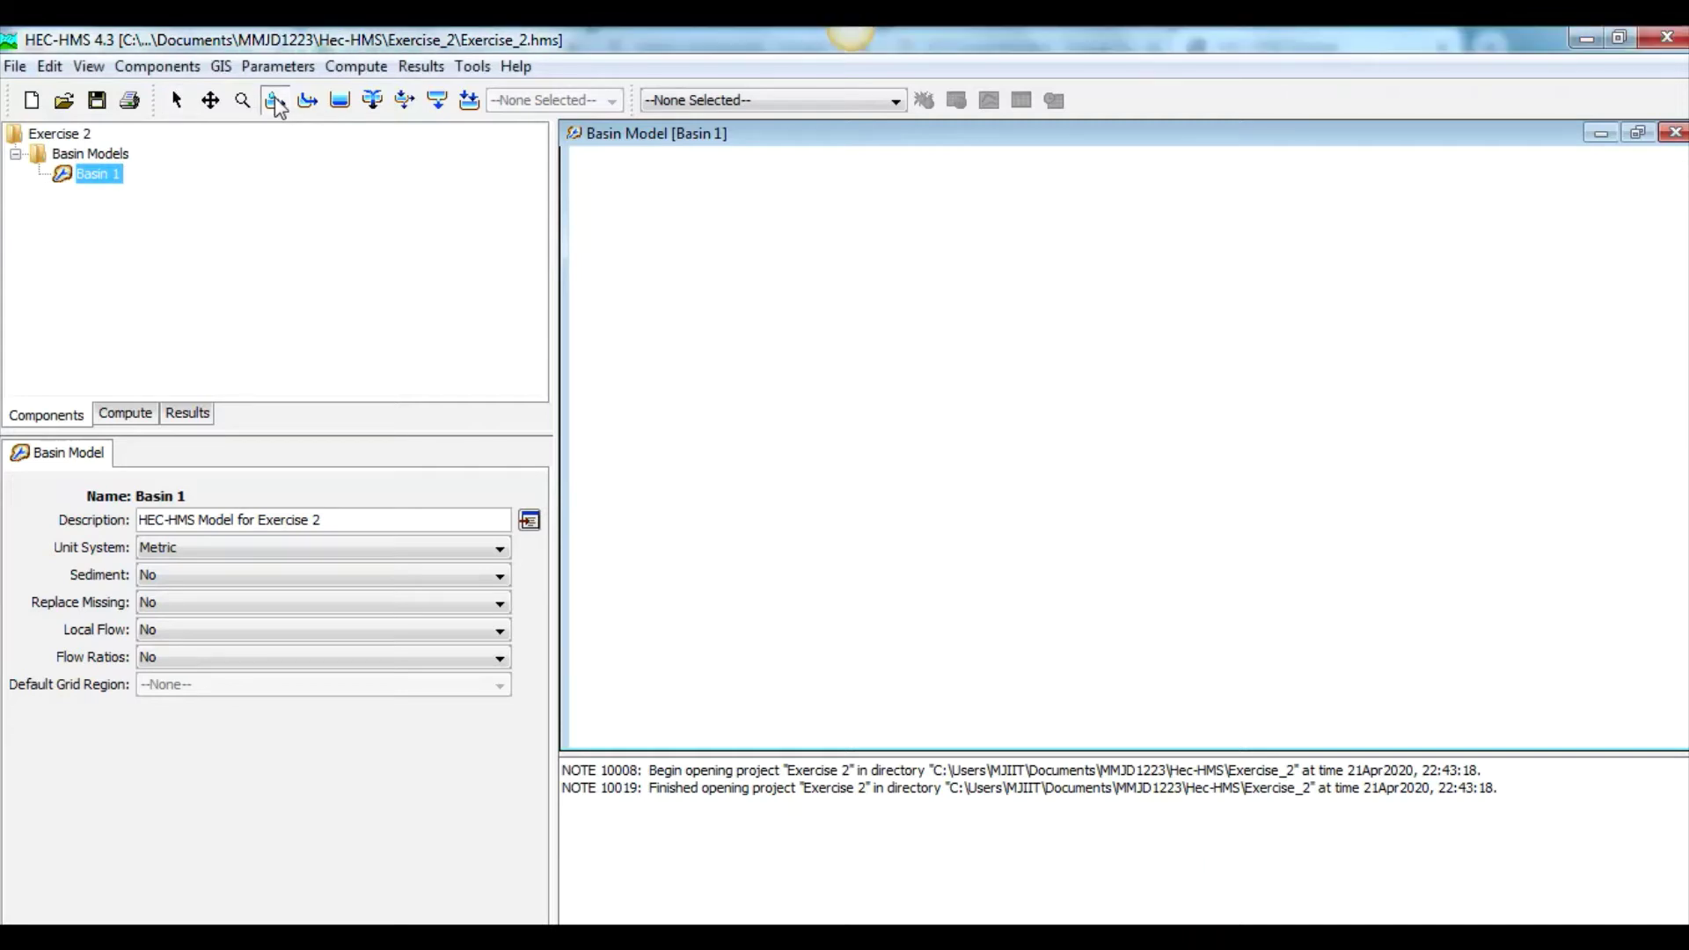
left_click(1064, 339)
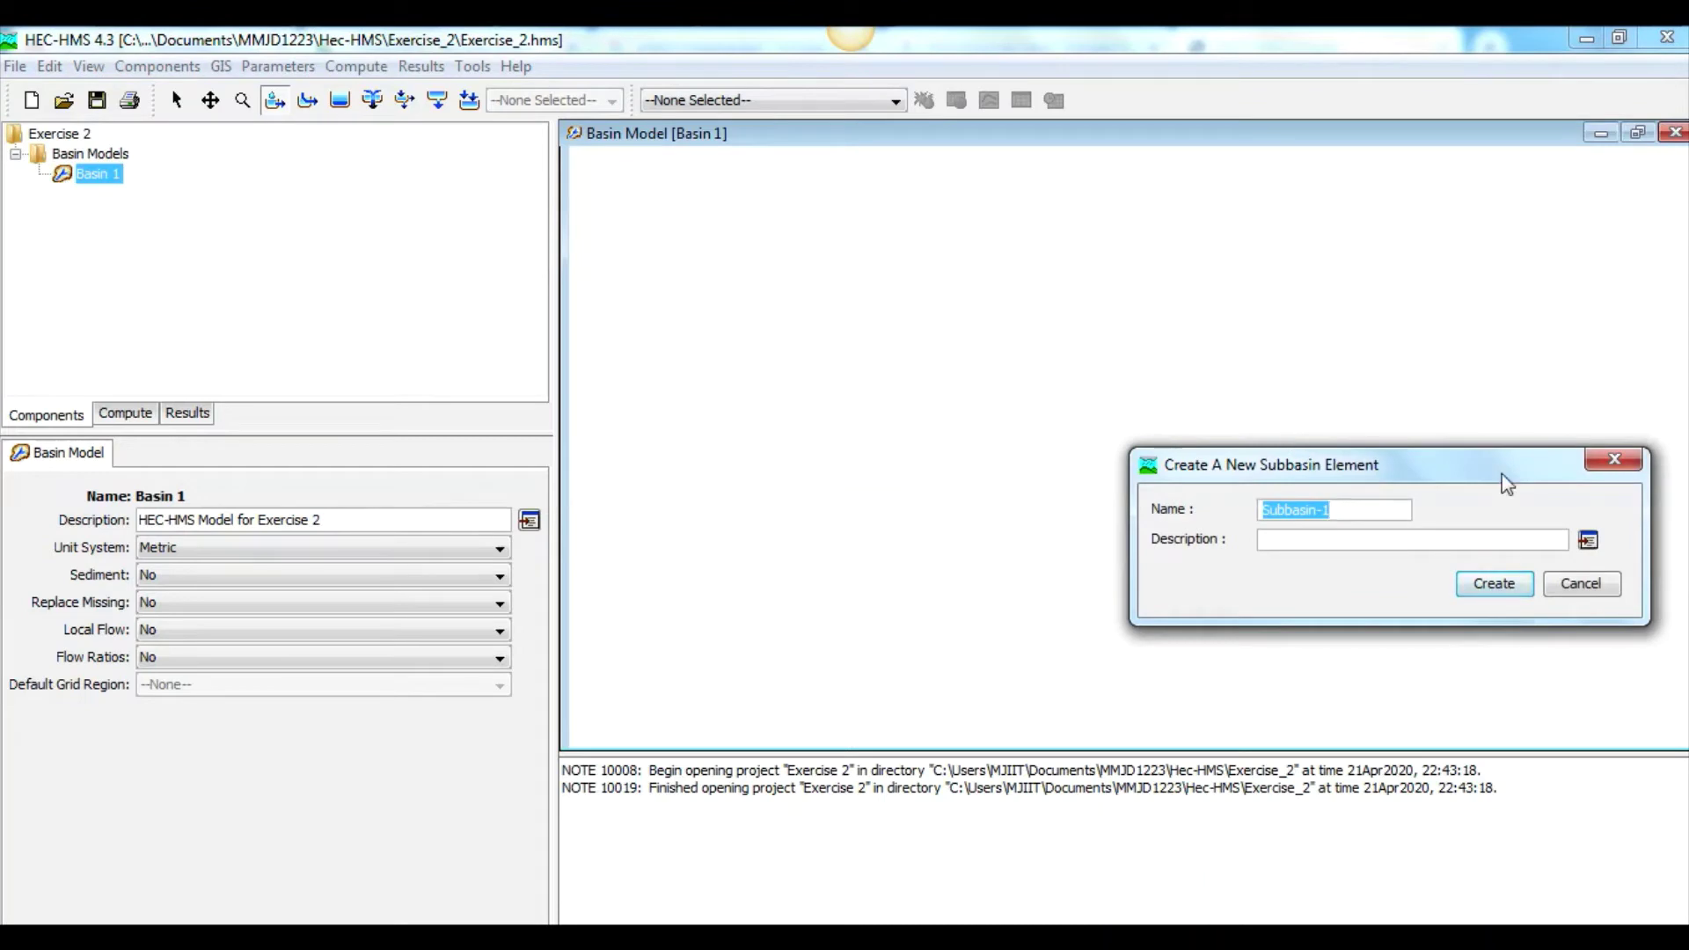
left_click(1363, 539)
type("Sub-bas")
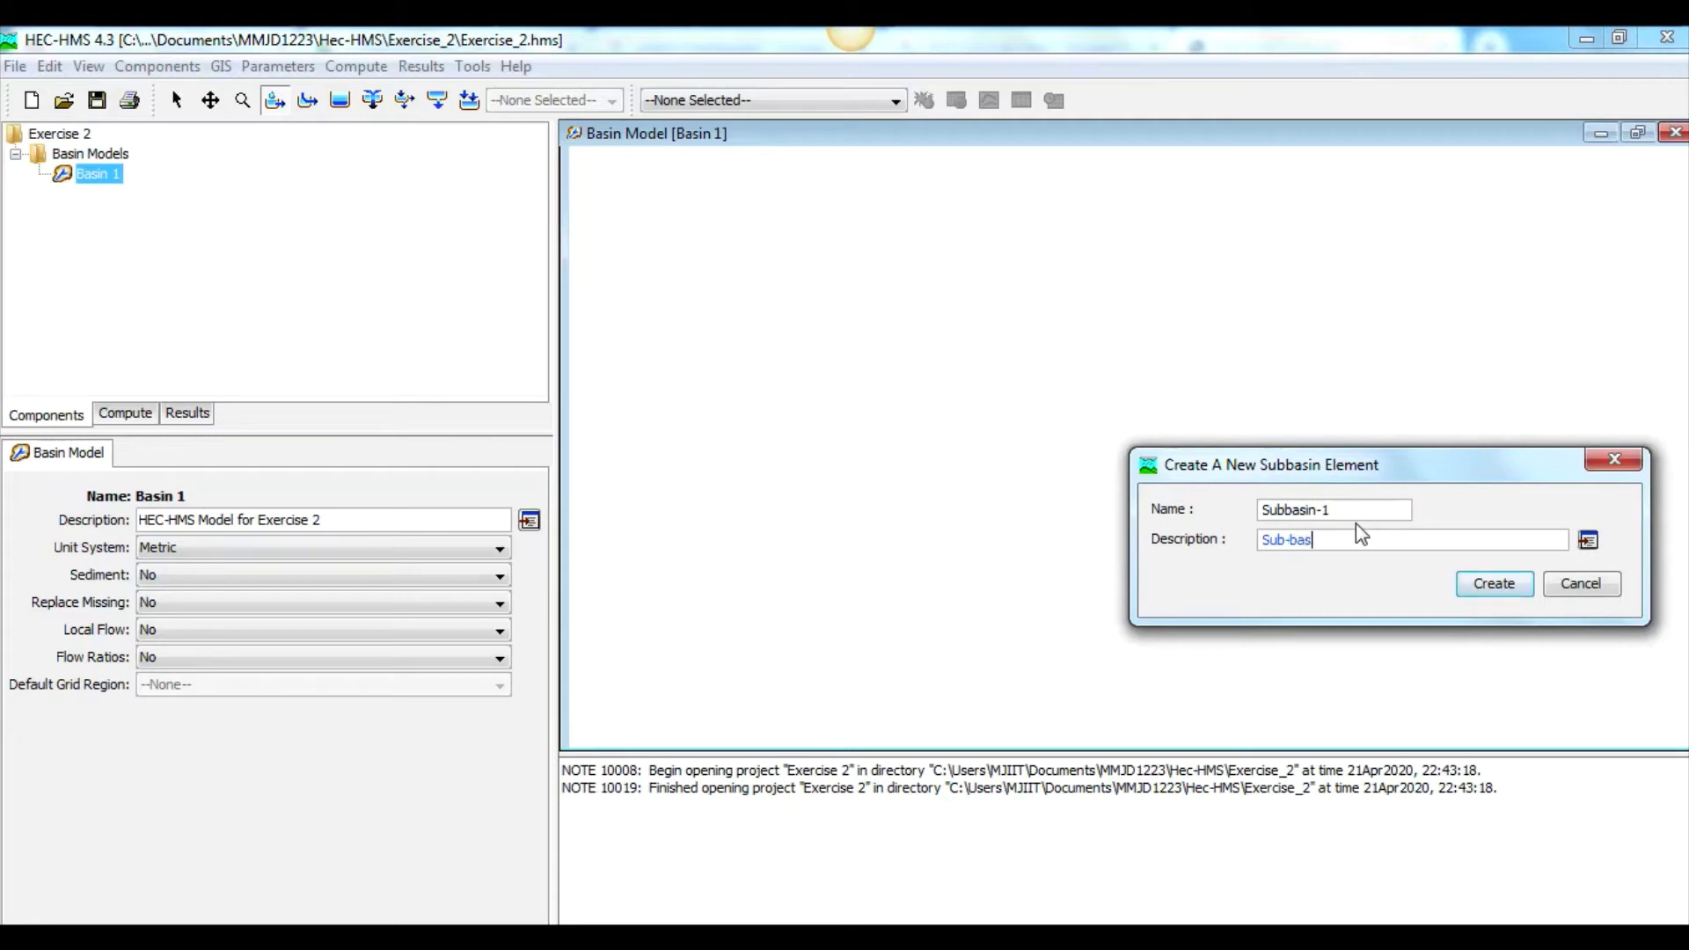
type("in for Exercise 2")
left_click(1505, 584)
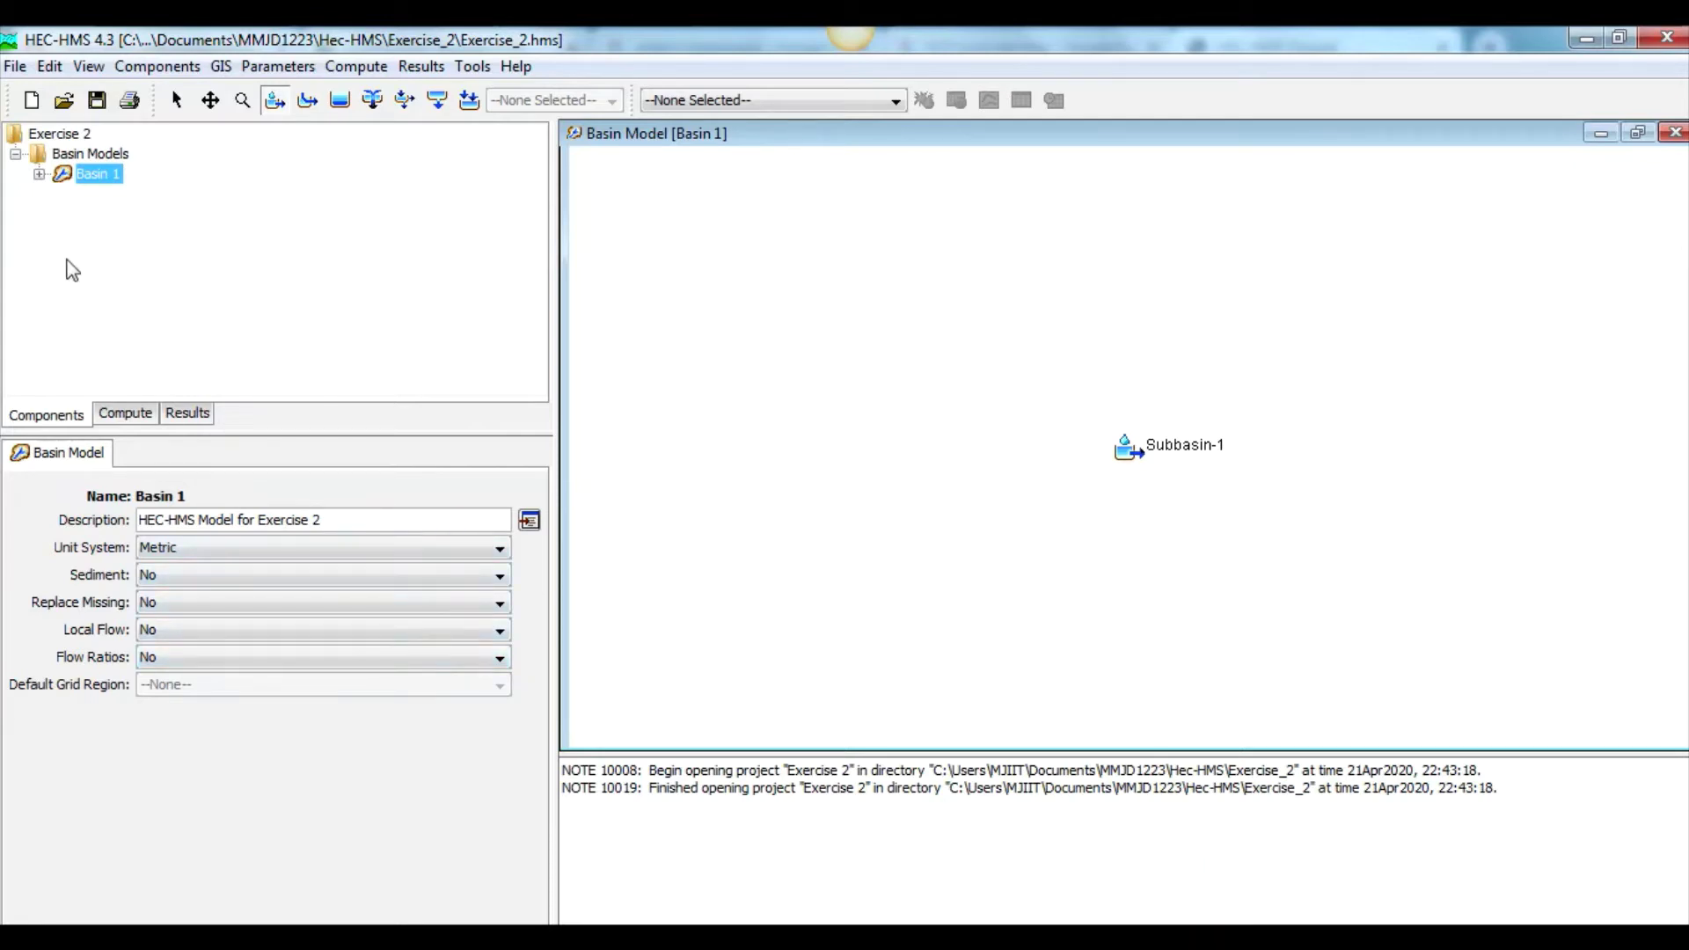
Step: Open the settings of Subbasin-1 under Basin 1 and change its loss method to SCS Curve Number
left_click(40, 175)
left_click(62, 195)
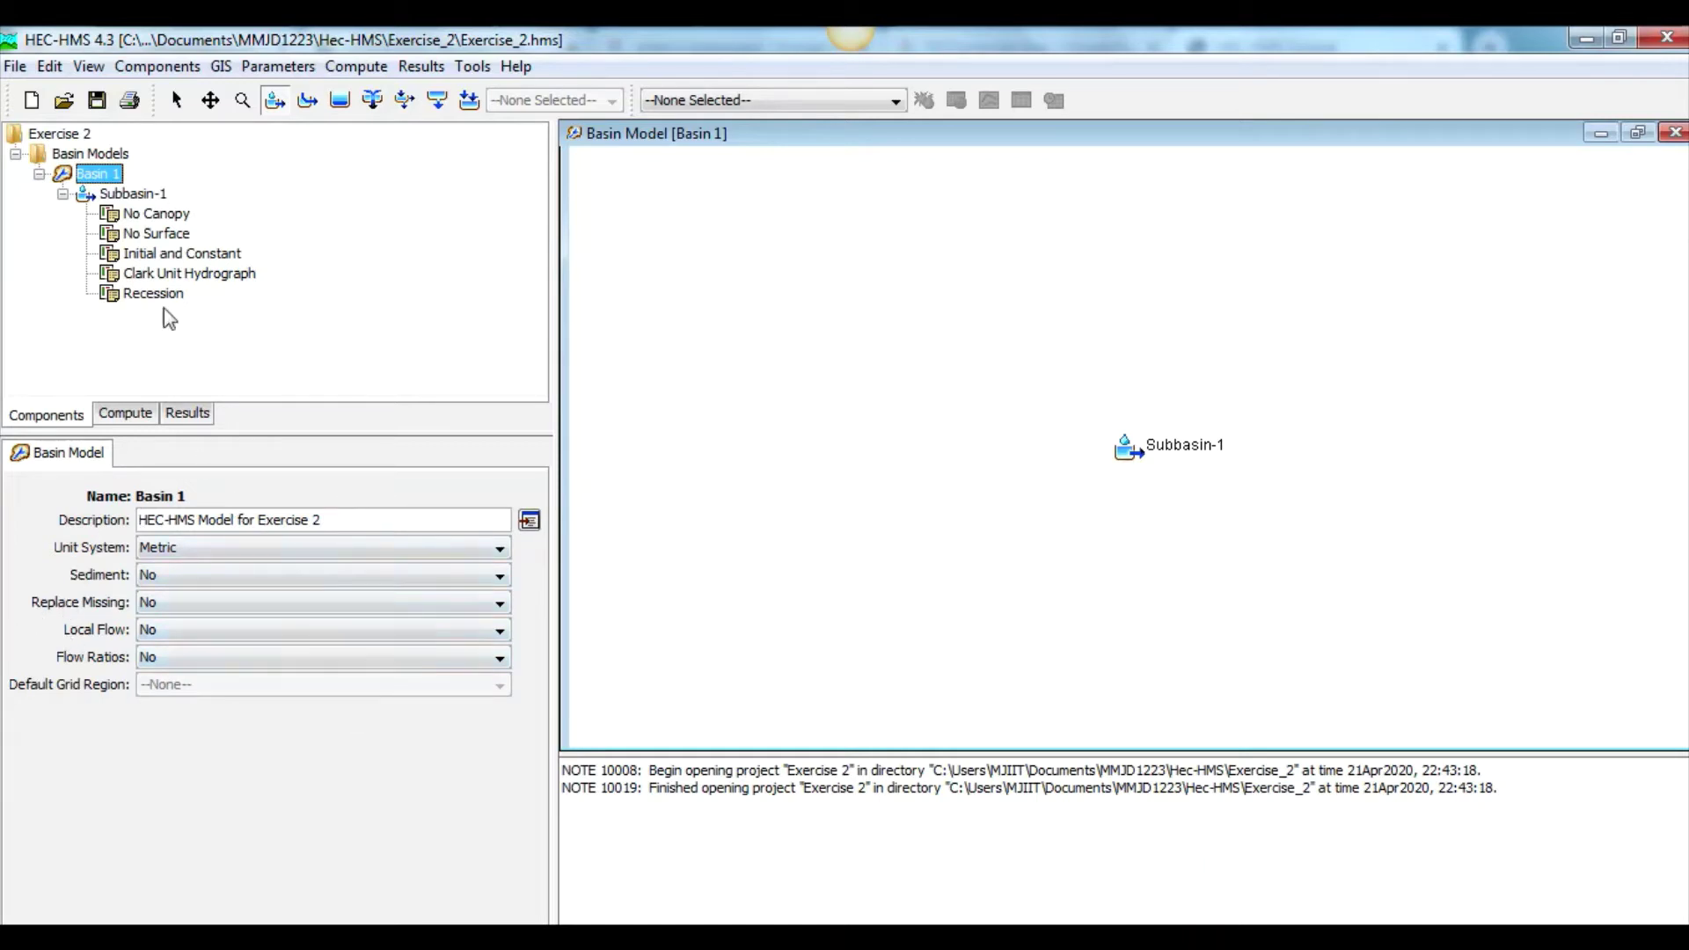
left_click(143, 195)
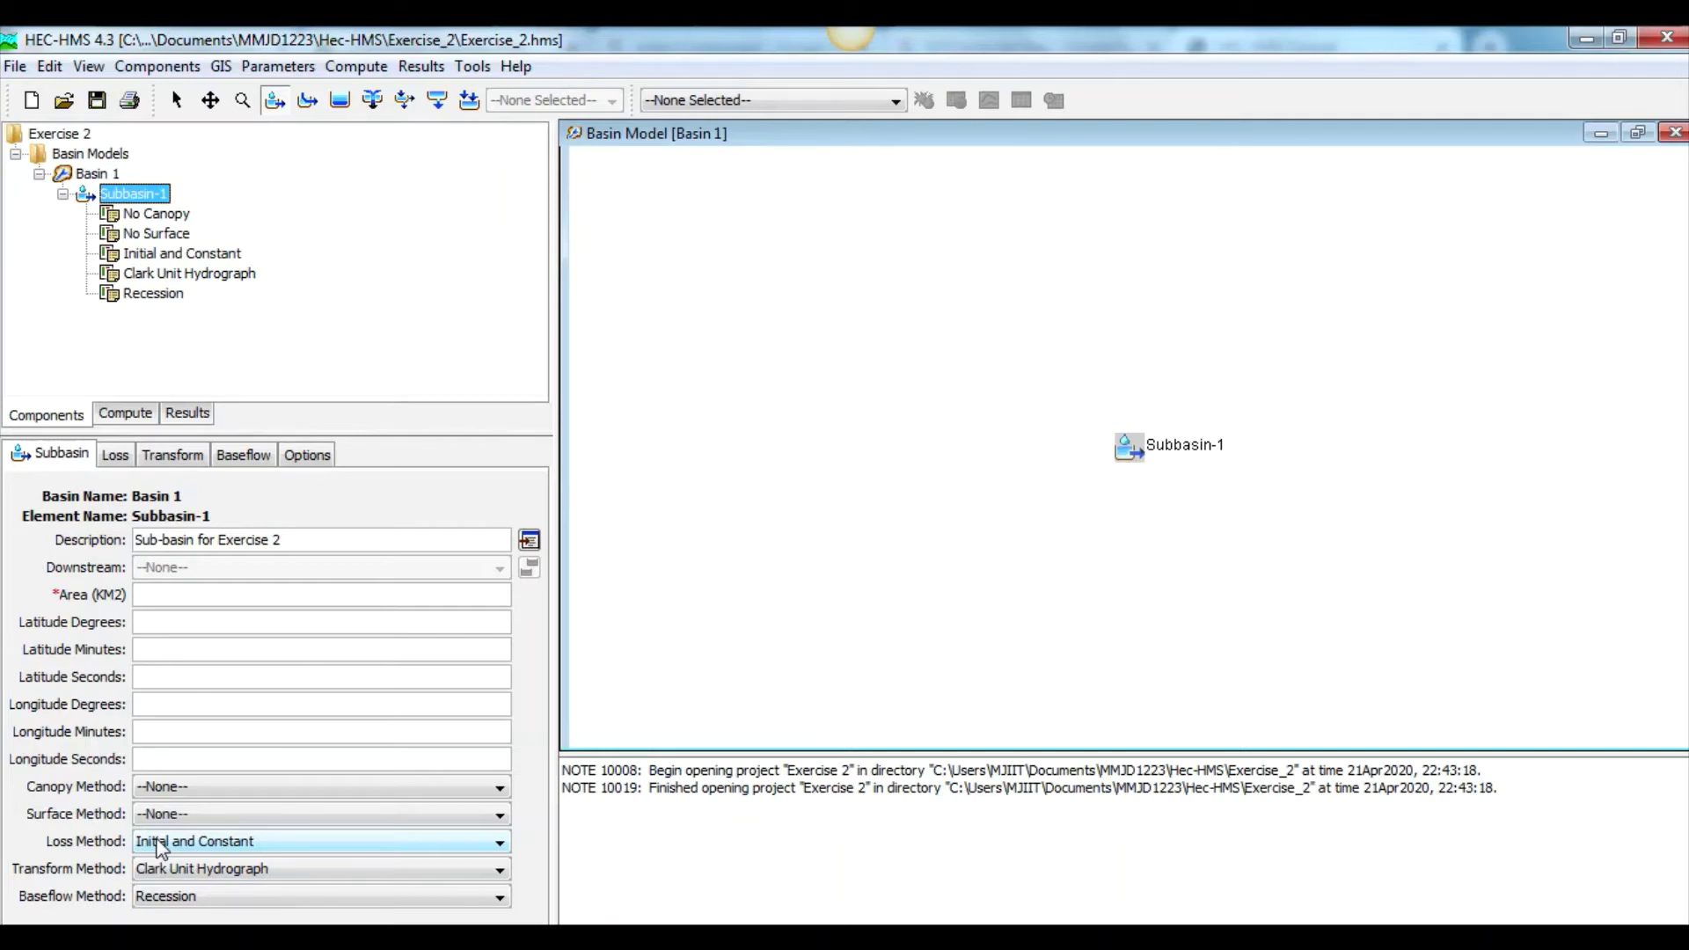
left_click(299, 846)
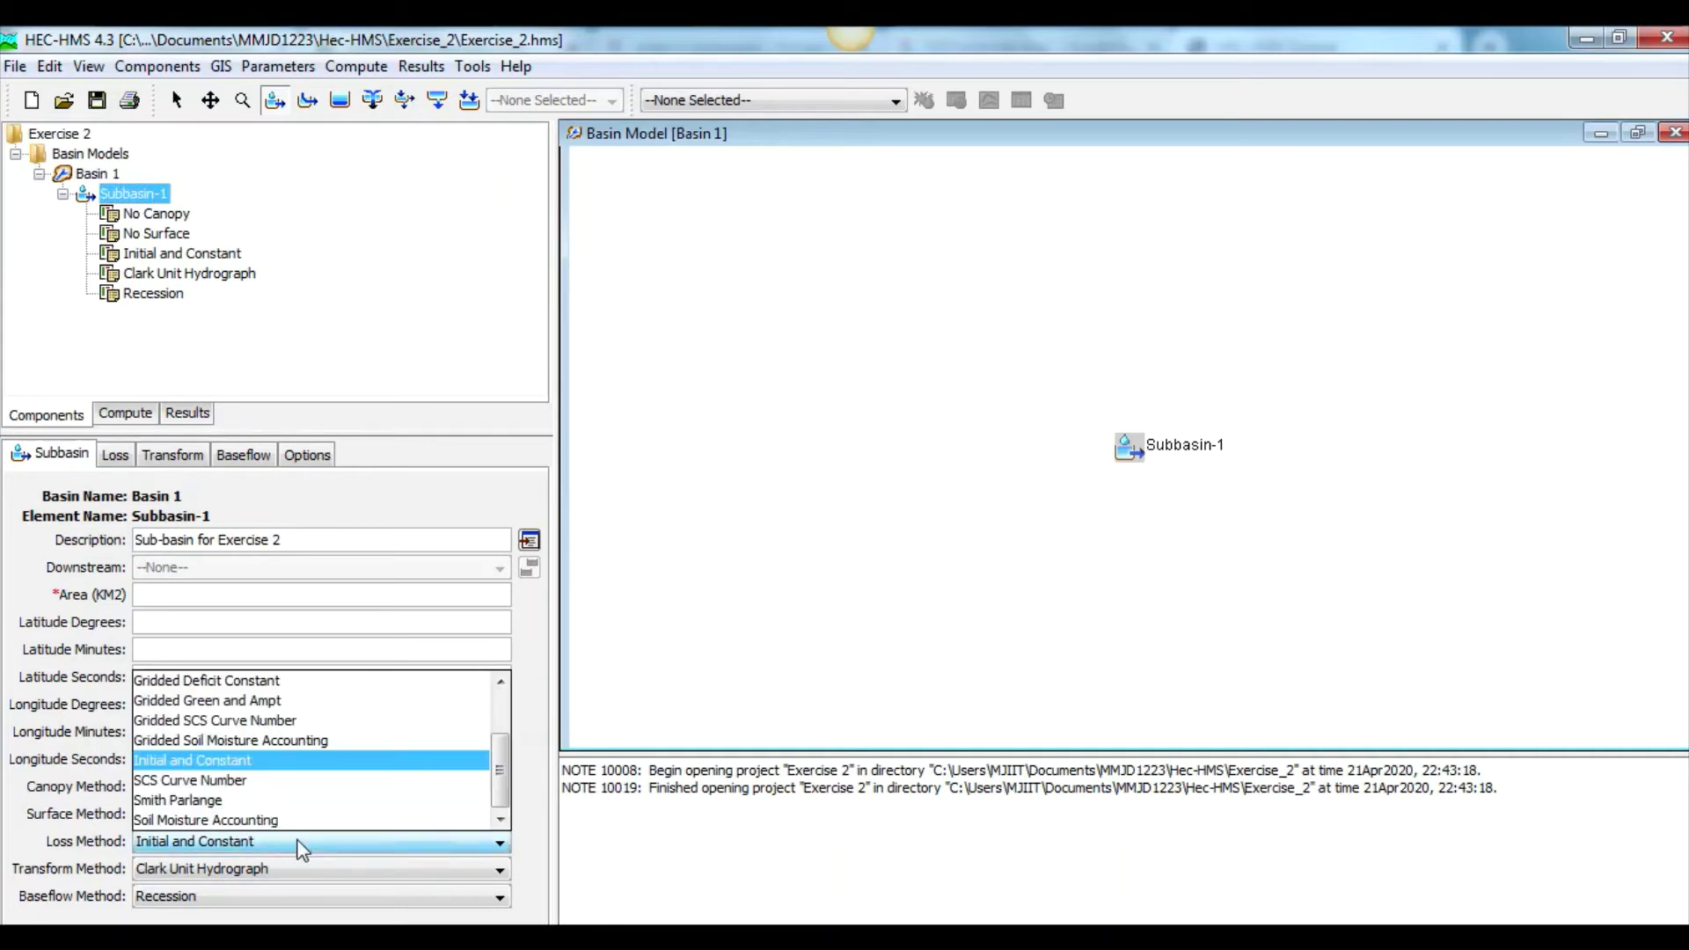
left_click(295, 783)
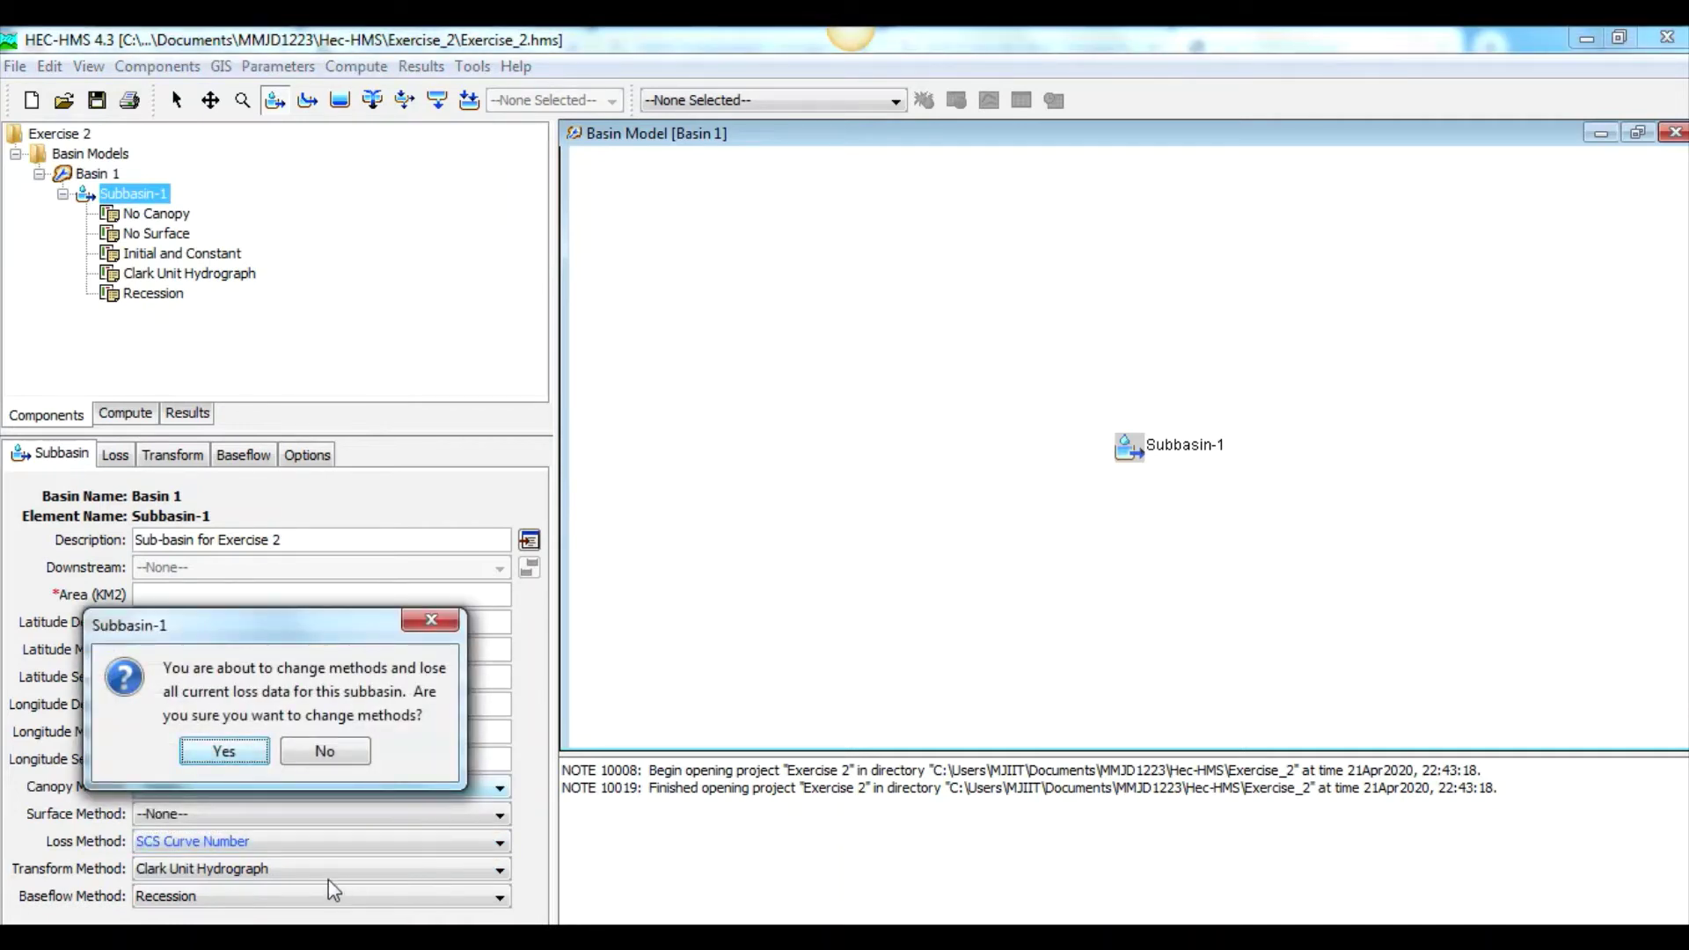
left_click(243, 760)
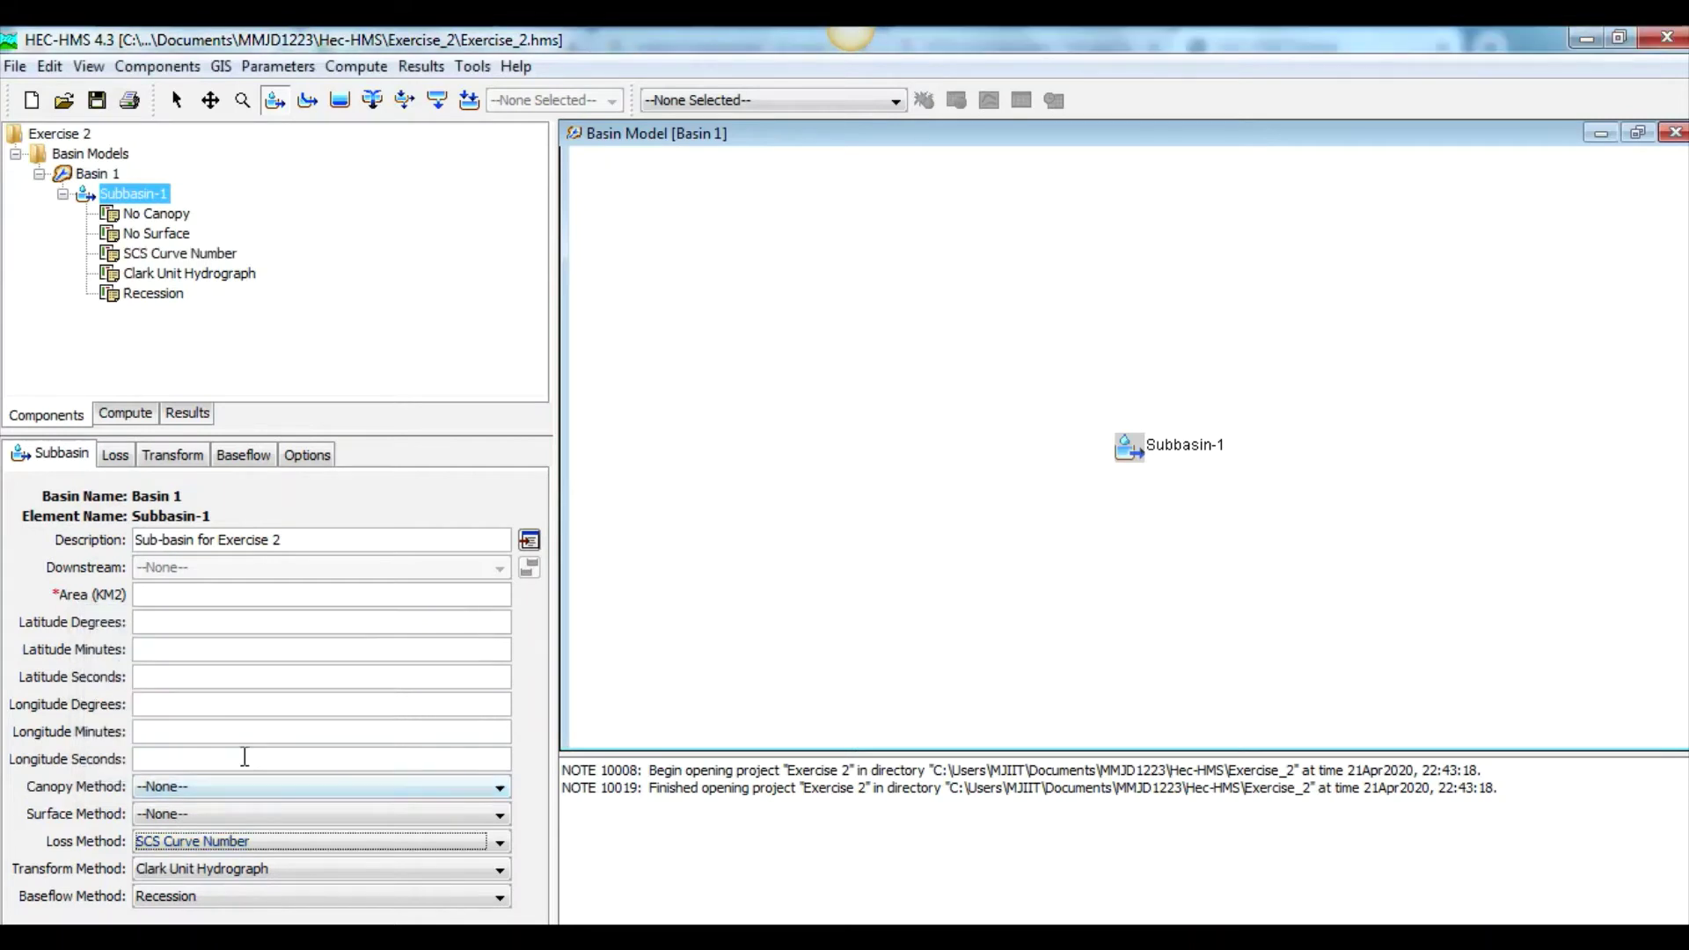
Step: Change the transform method of Subbasin-1 to SCS Unit Hydrograph and its baseflow method to None
left_click(398, 873)
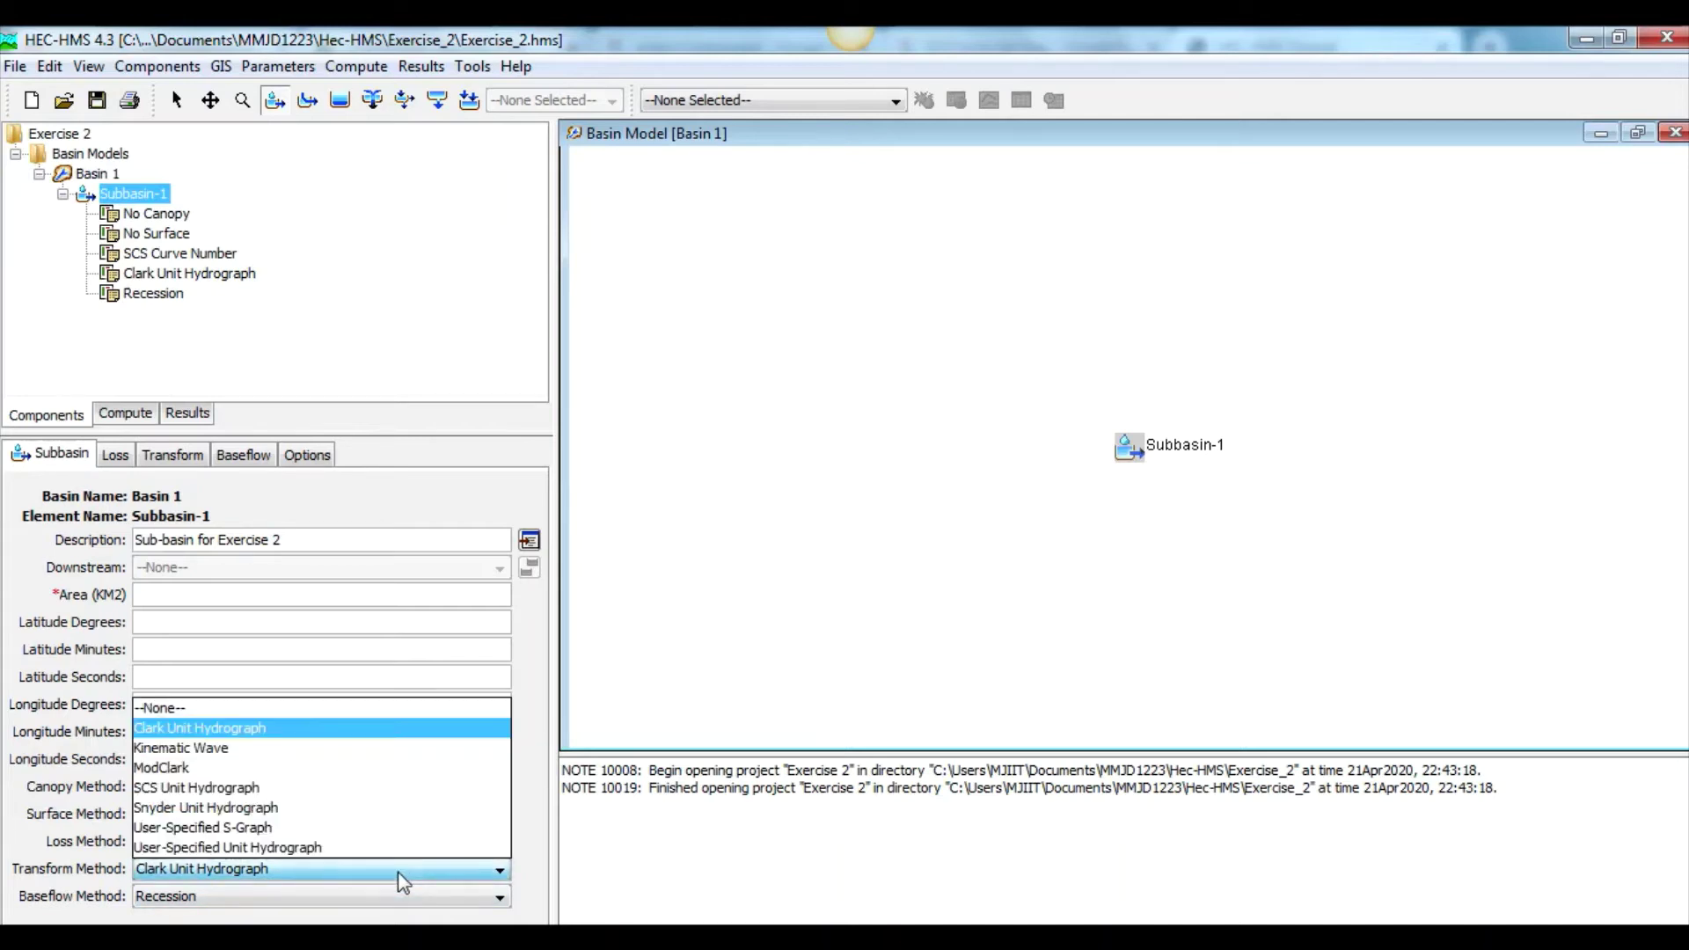
left_click(376, 788)
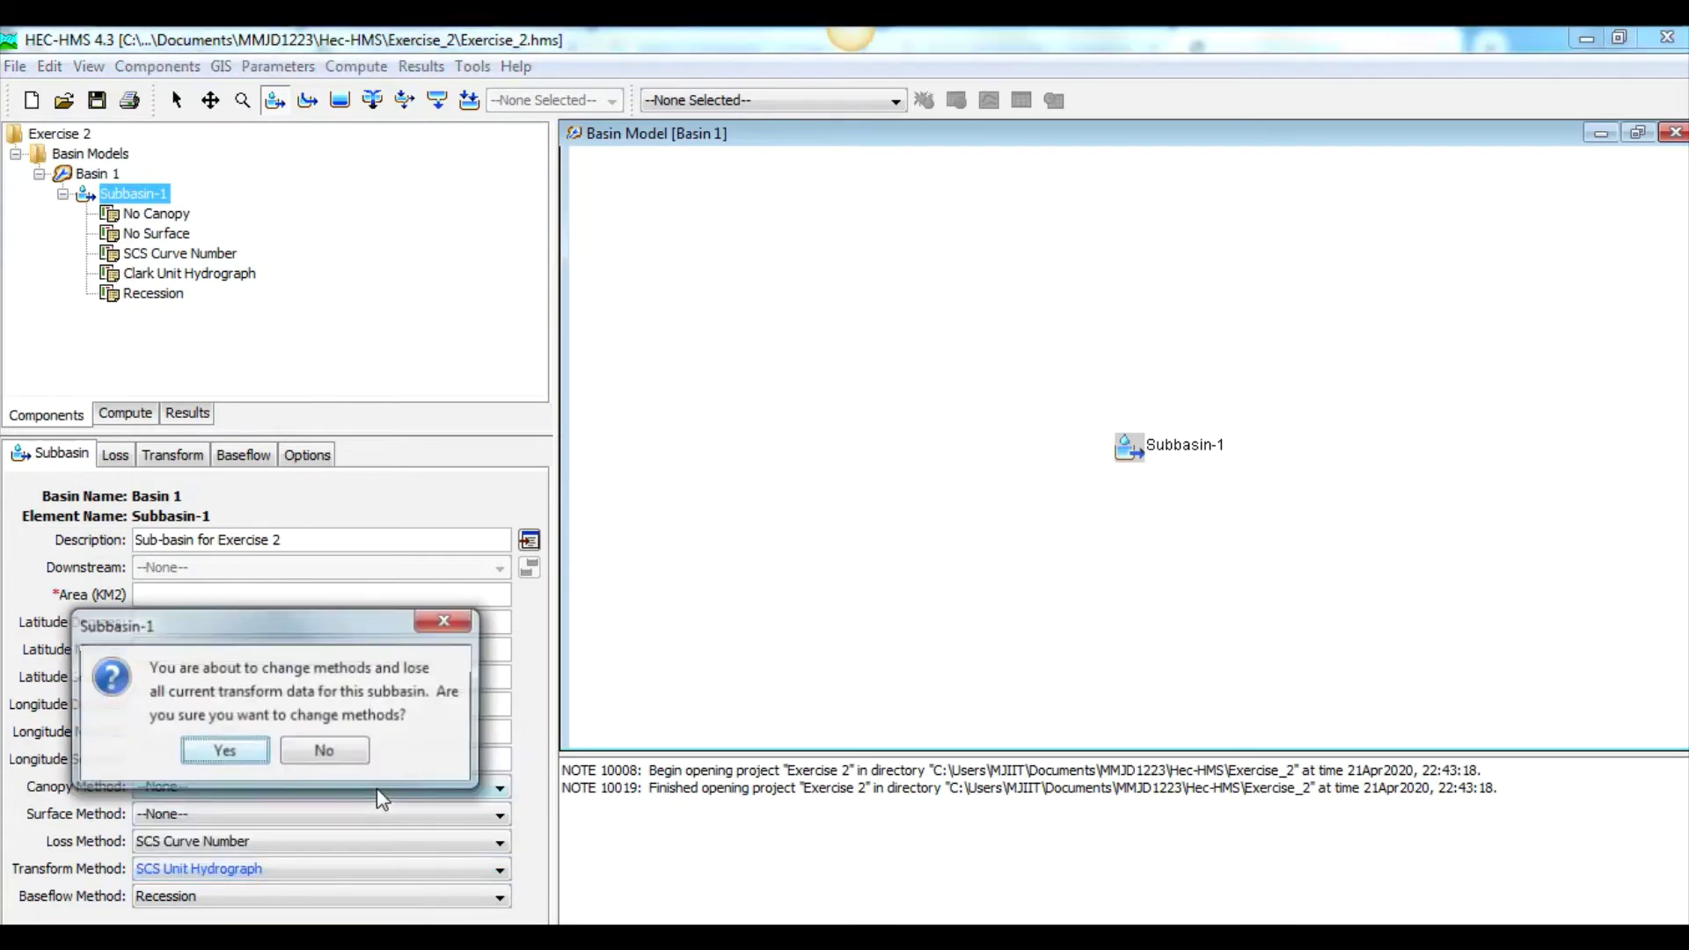
left_click(225, 750)
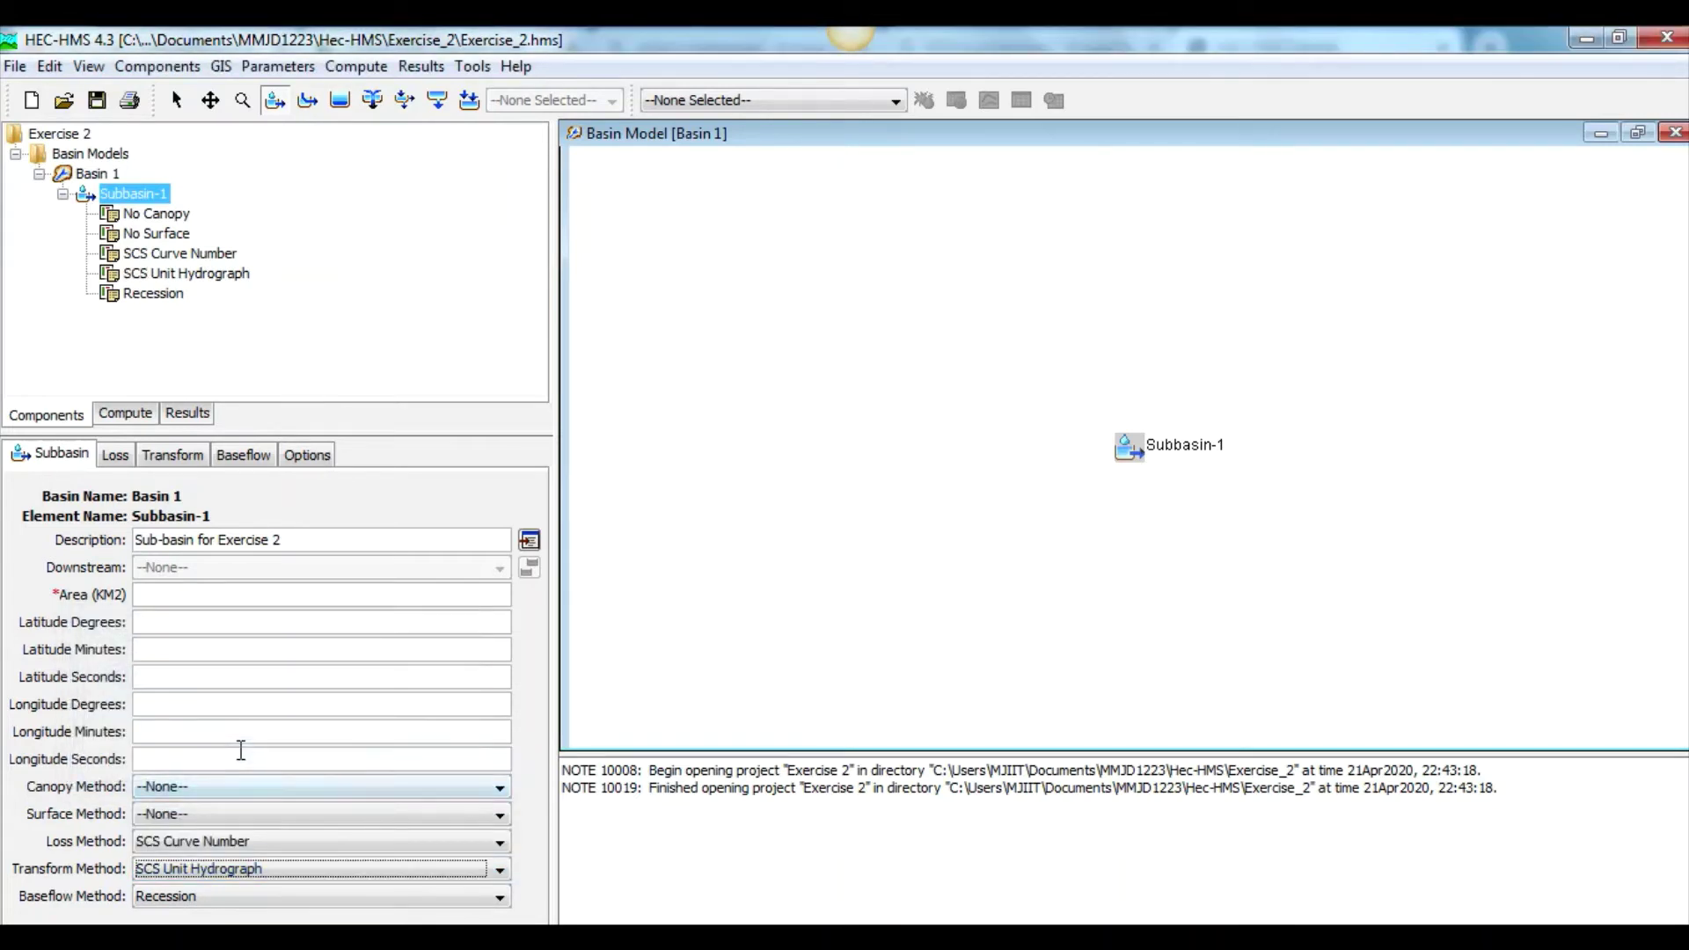
left_click(365, 892)
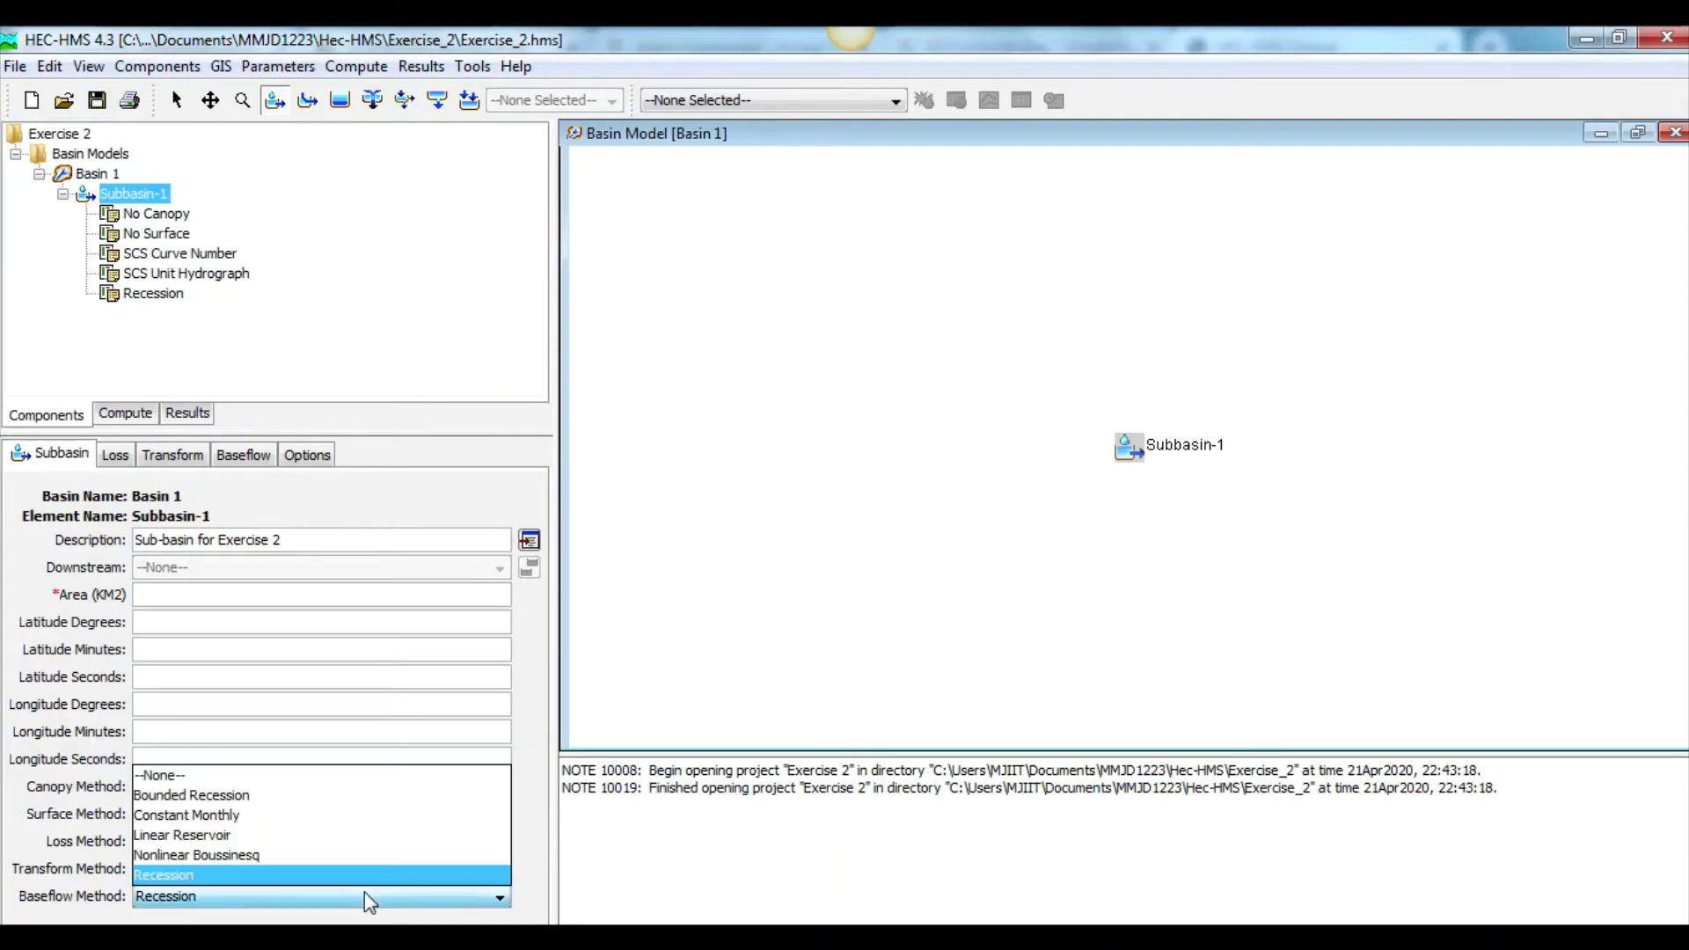
left_click(361, 776)
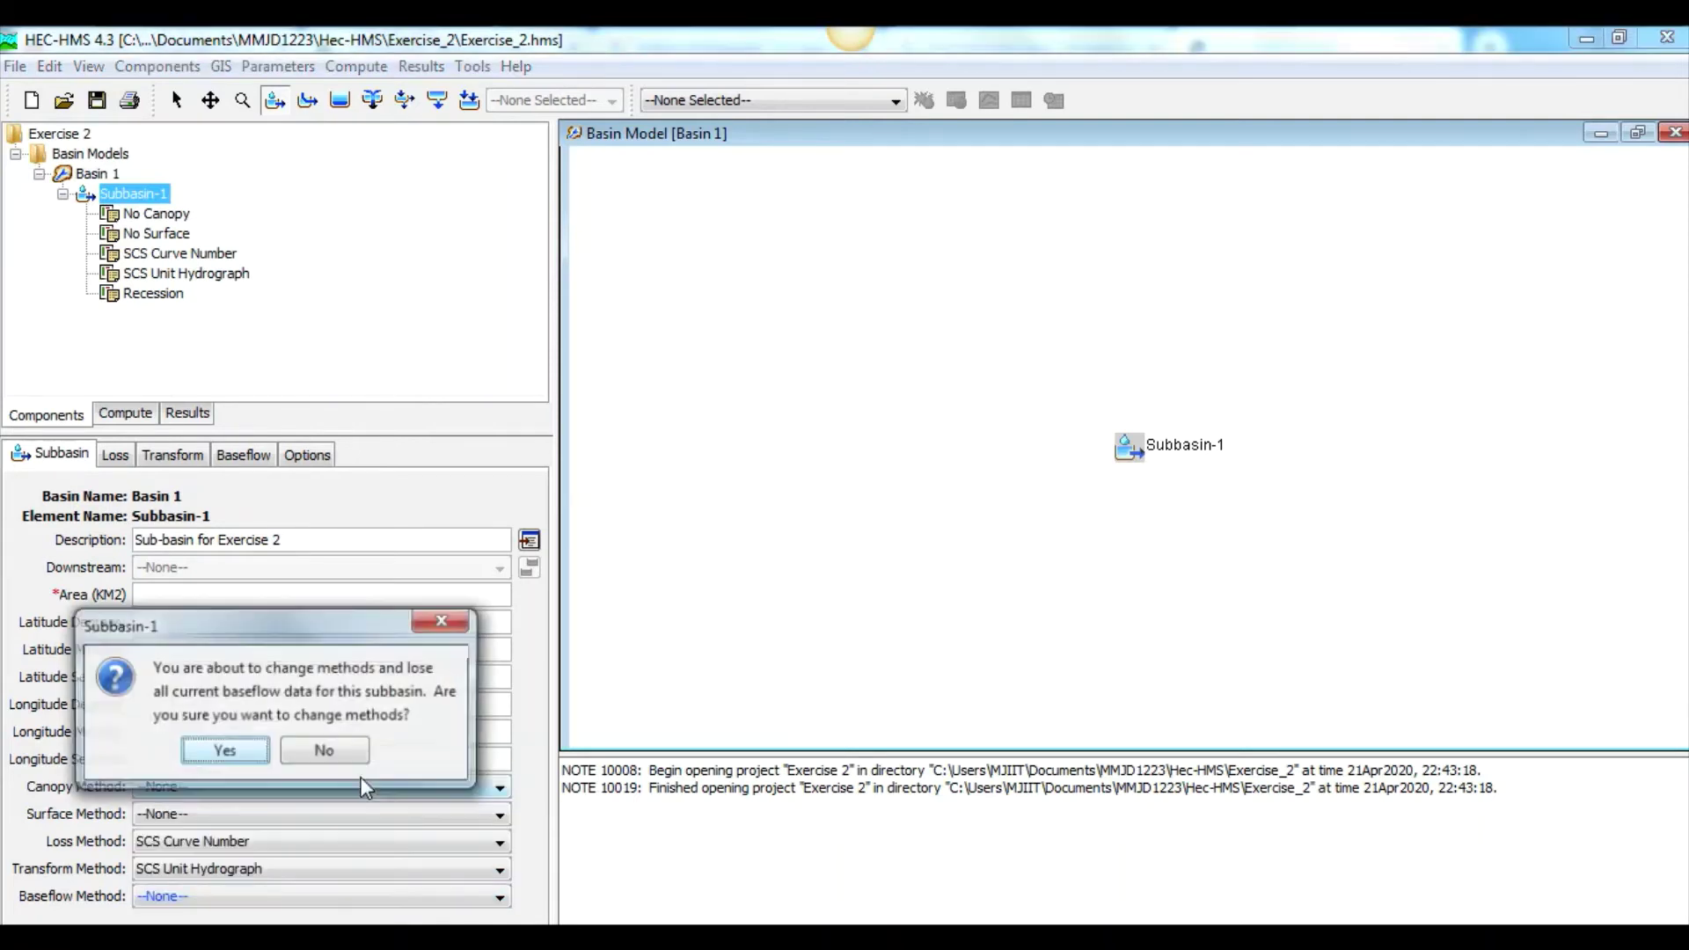
left_click(225, 751)
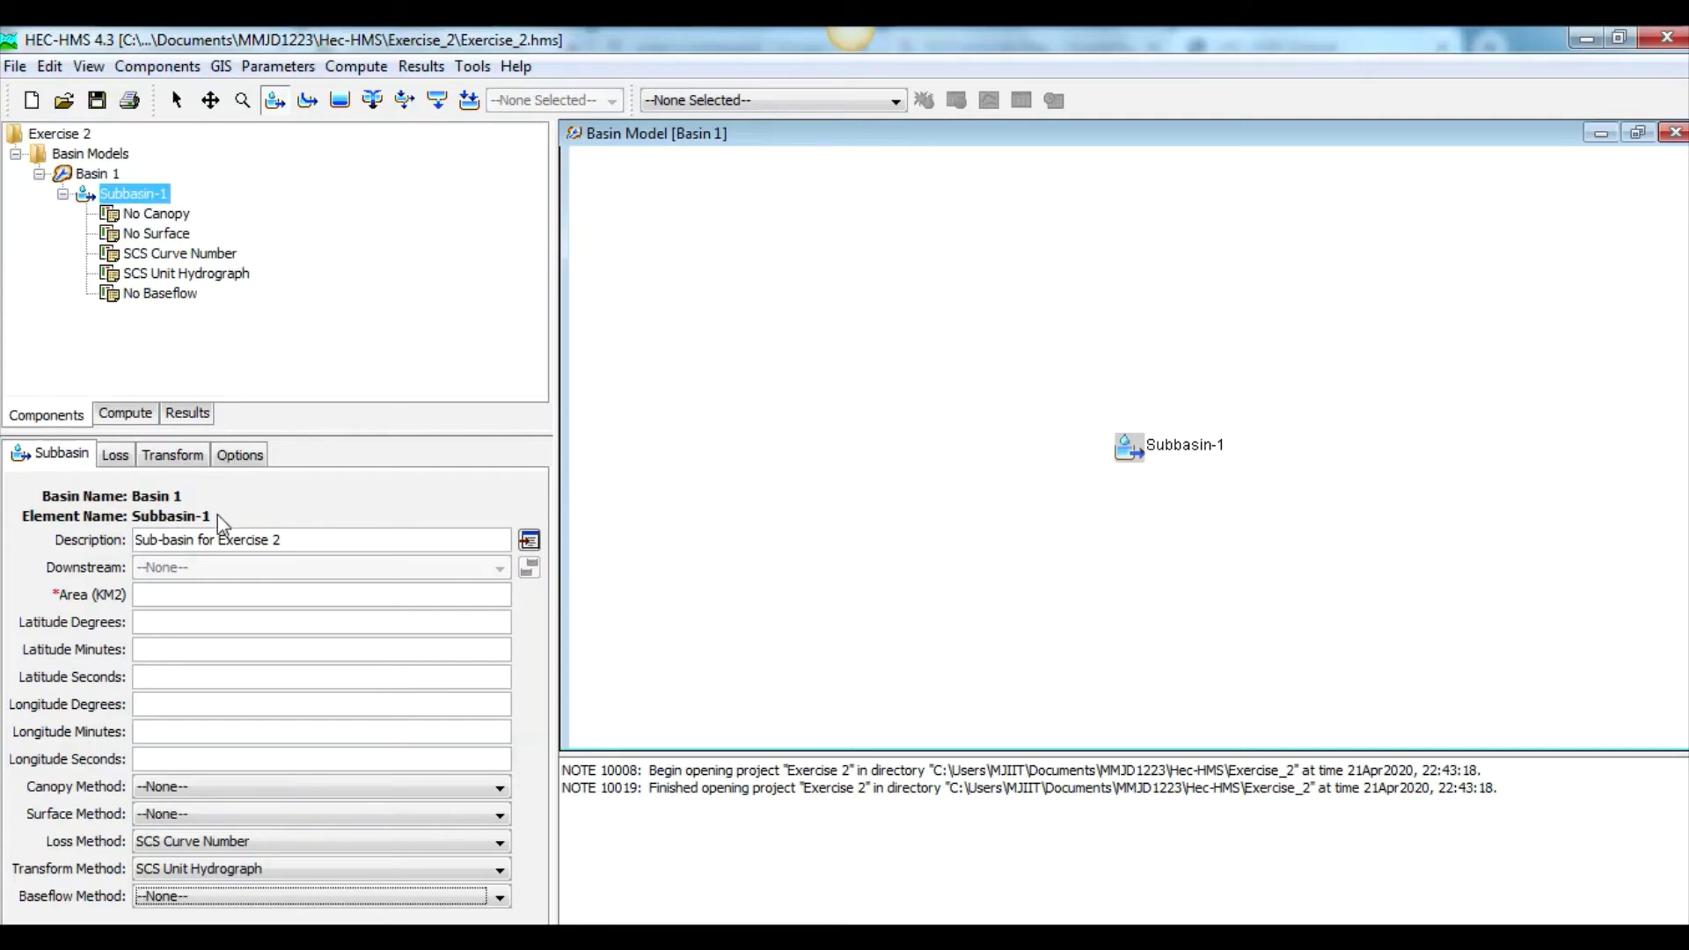
Step: Set the area of Subbasin-1 to 100 km2 and save the project
left_click(211, 601)
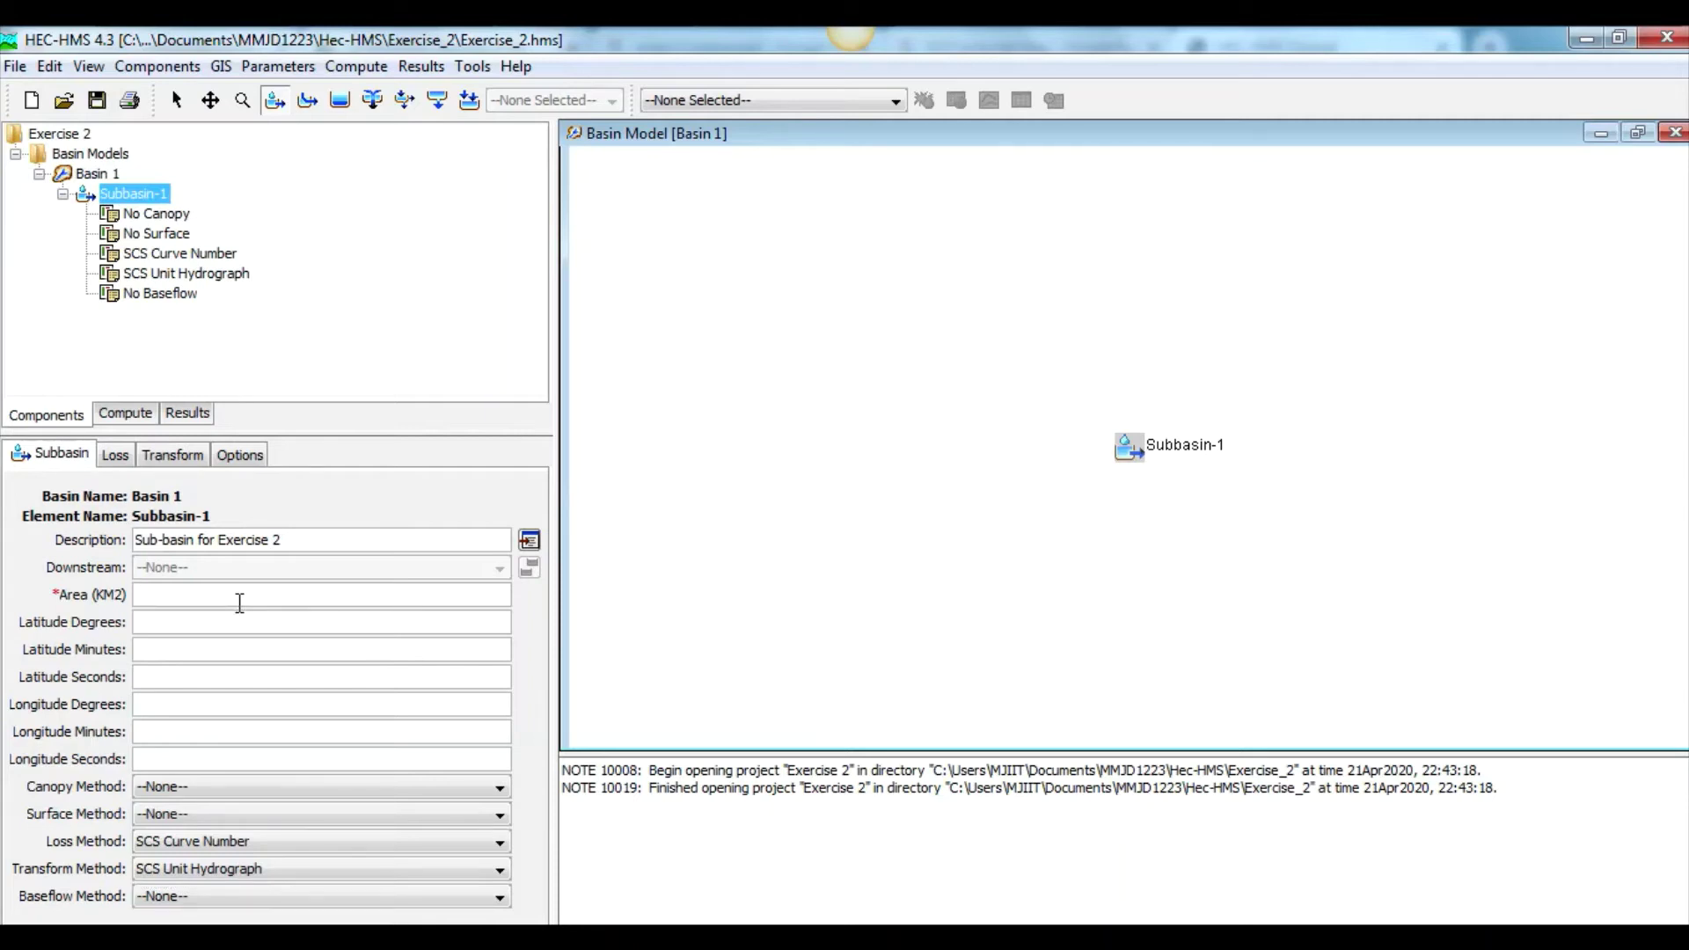
type("100")
left_click(98, 101)
Step: Set the loss parameters of Subbasin-1 to an initial abstraction of 0 mm and a curve number of 75
left_click(114, 455)
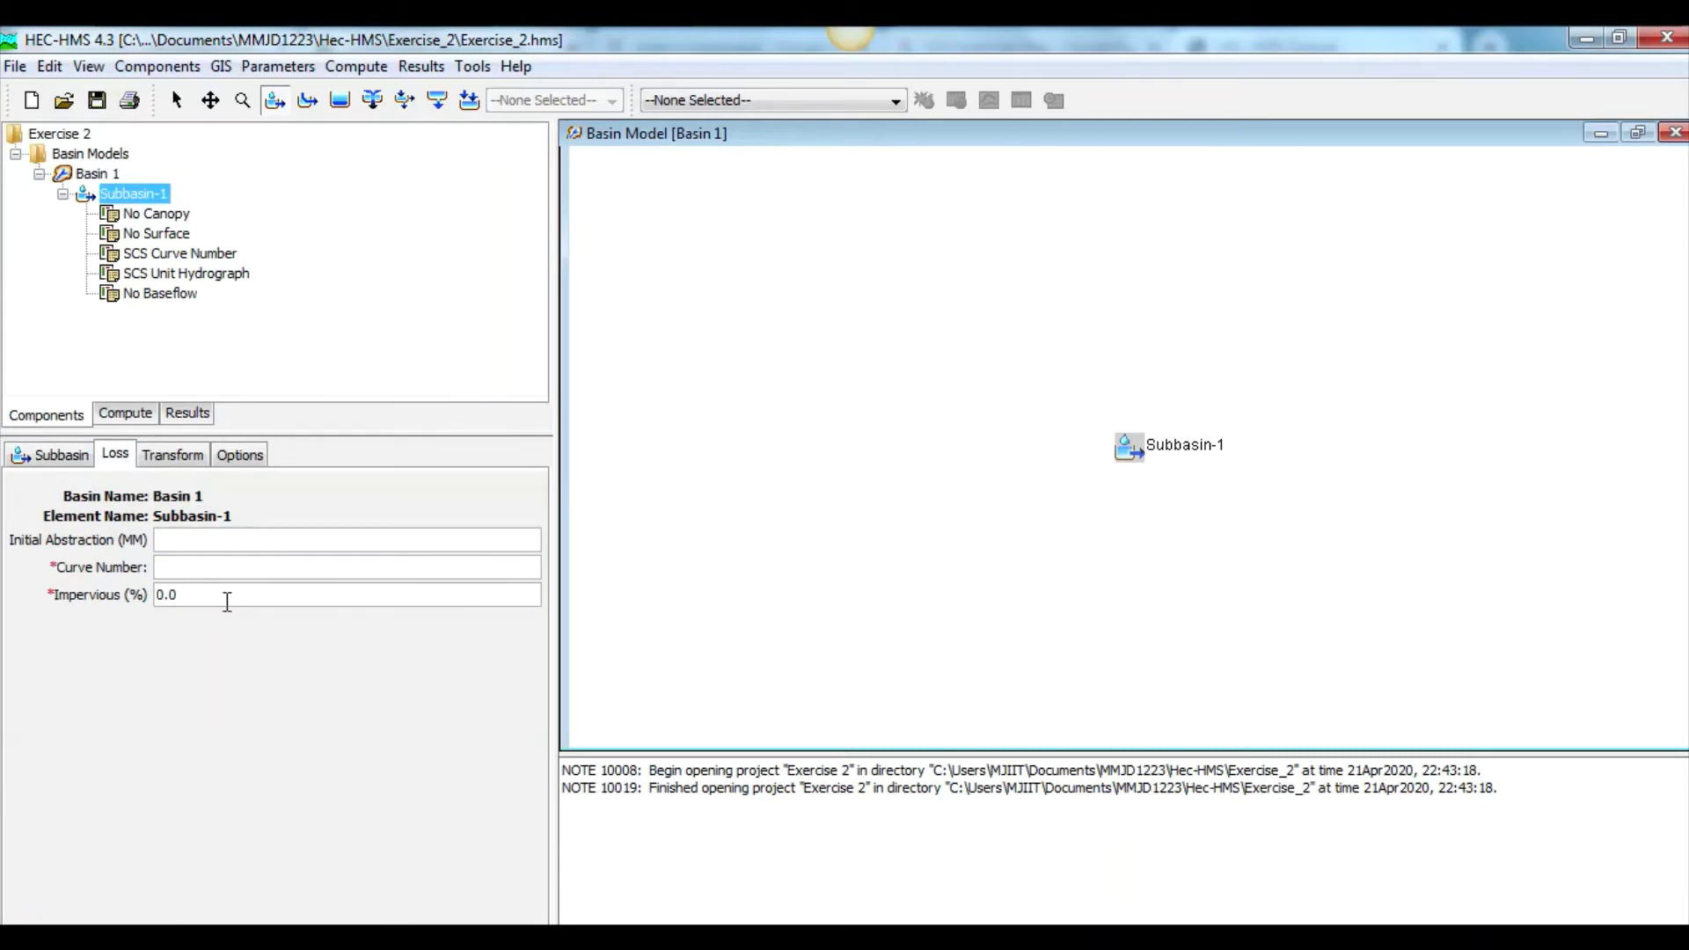
left_click(196, 545)
type("0")
left_click(159, 568)
type("75")
Step: Set the transform lag time of Subbasin-1 to 60 minutes, check its remaining options and save the project
left_click(193, 456)
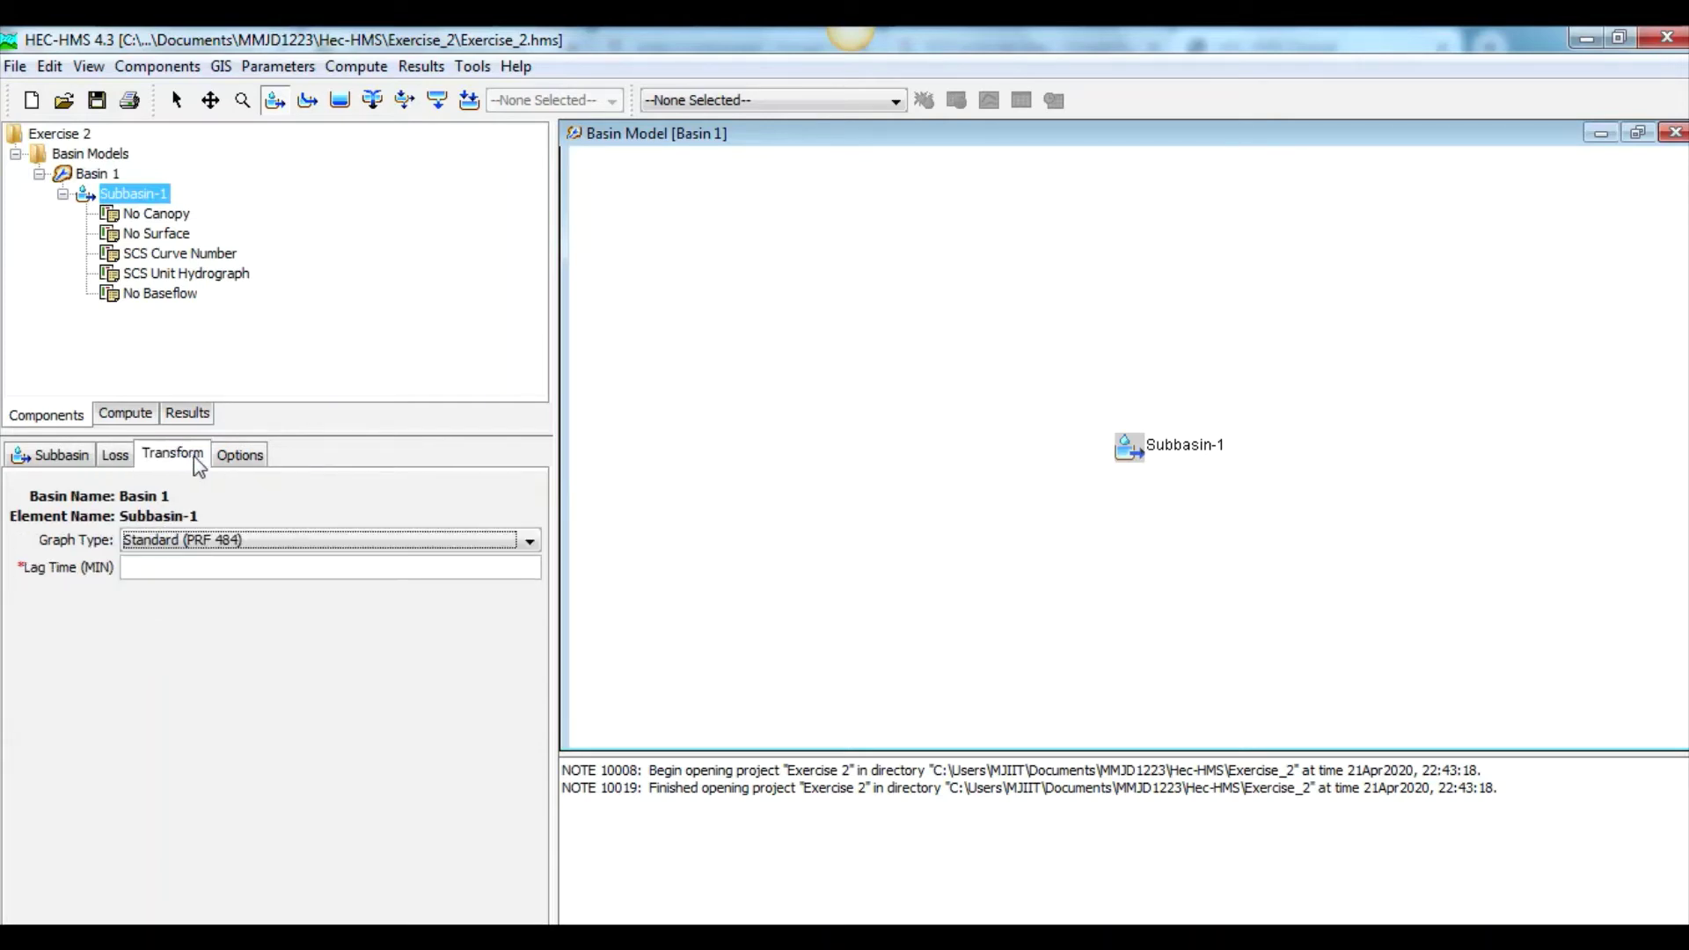
left_click(218, 572)
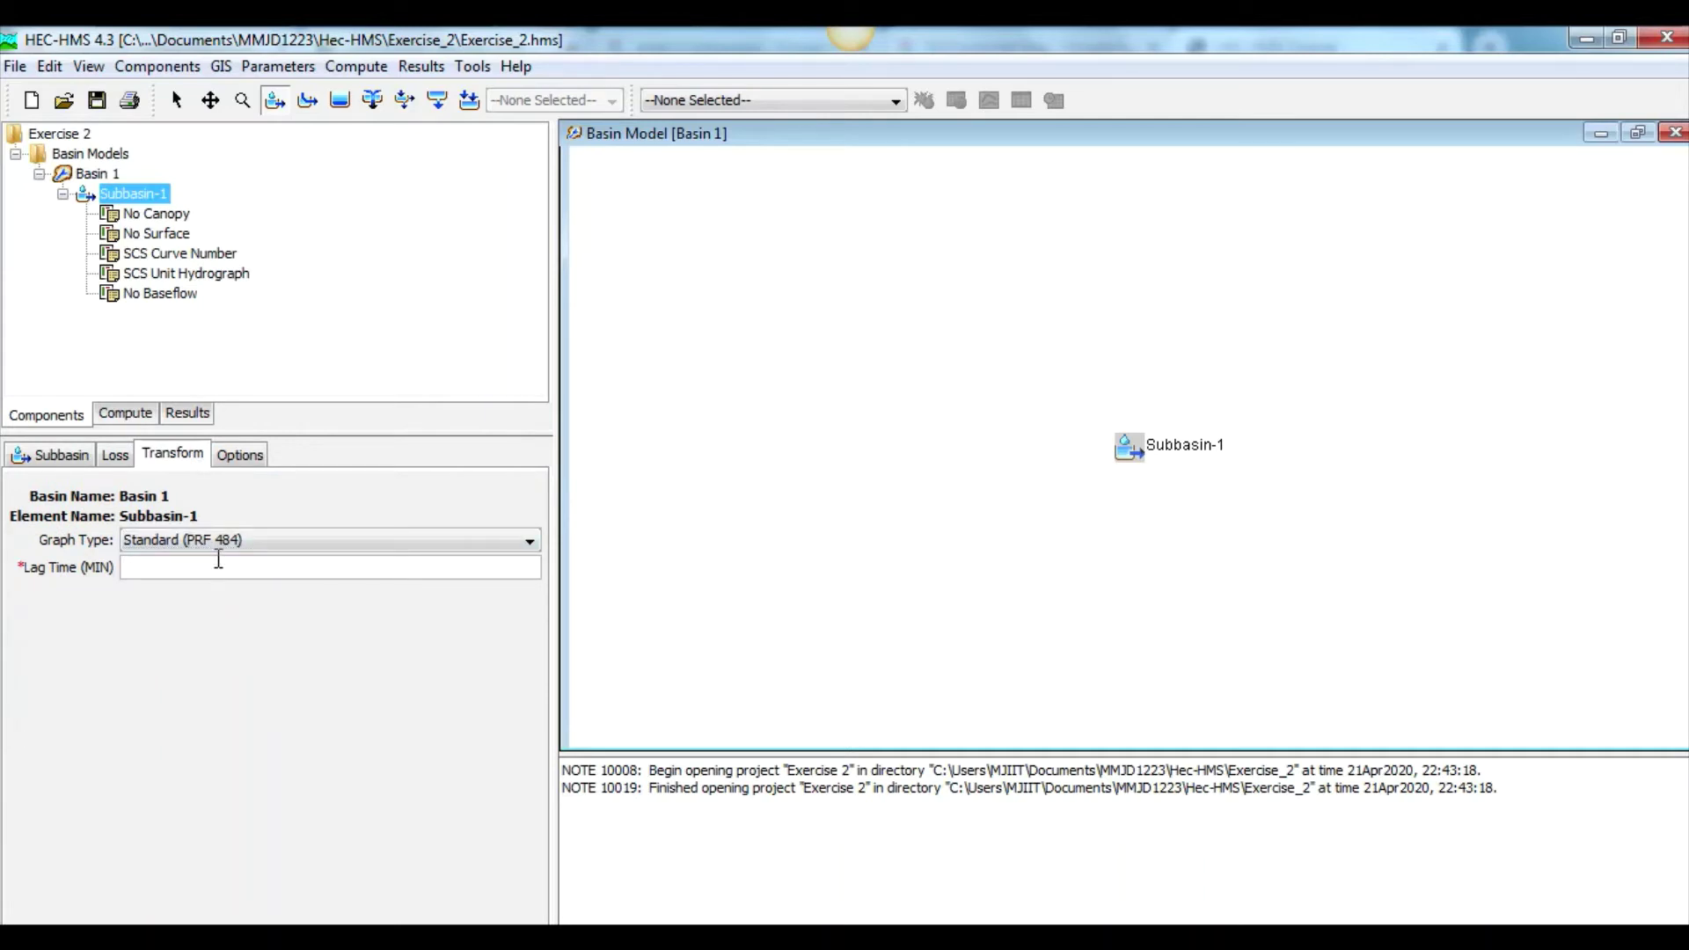
type("60")
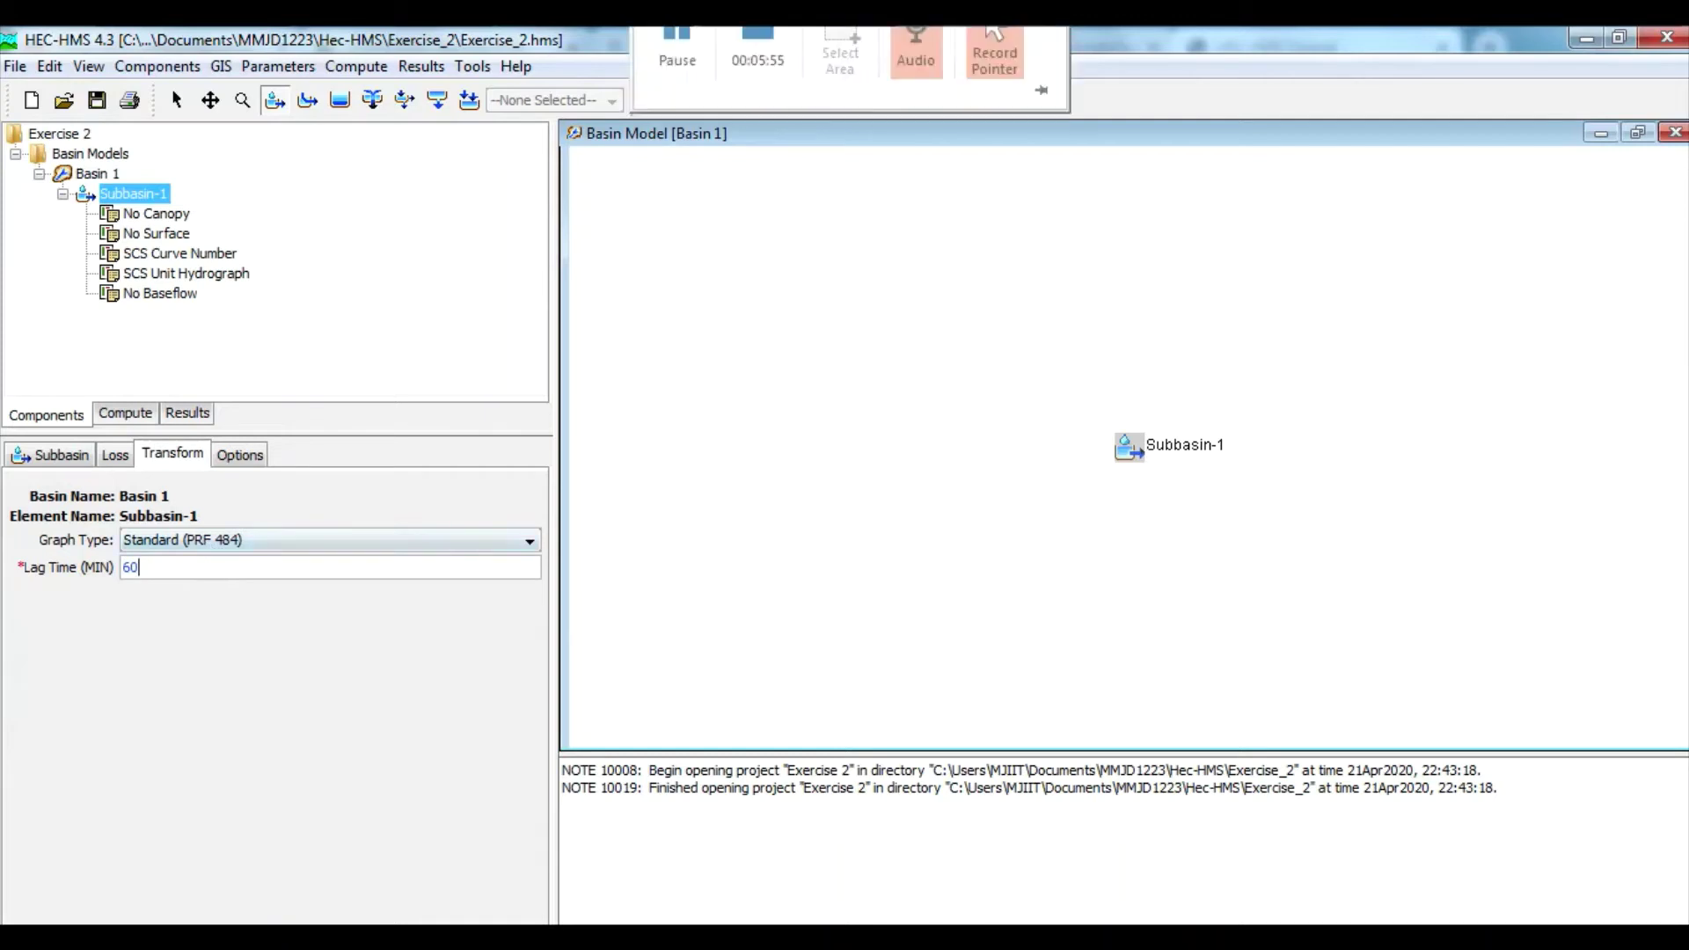
left_click(246, 455)
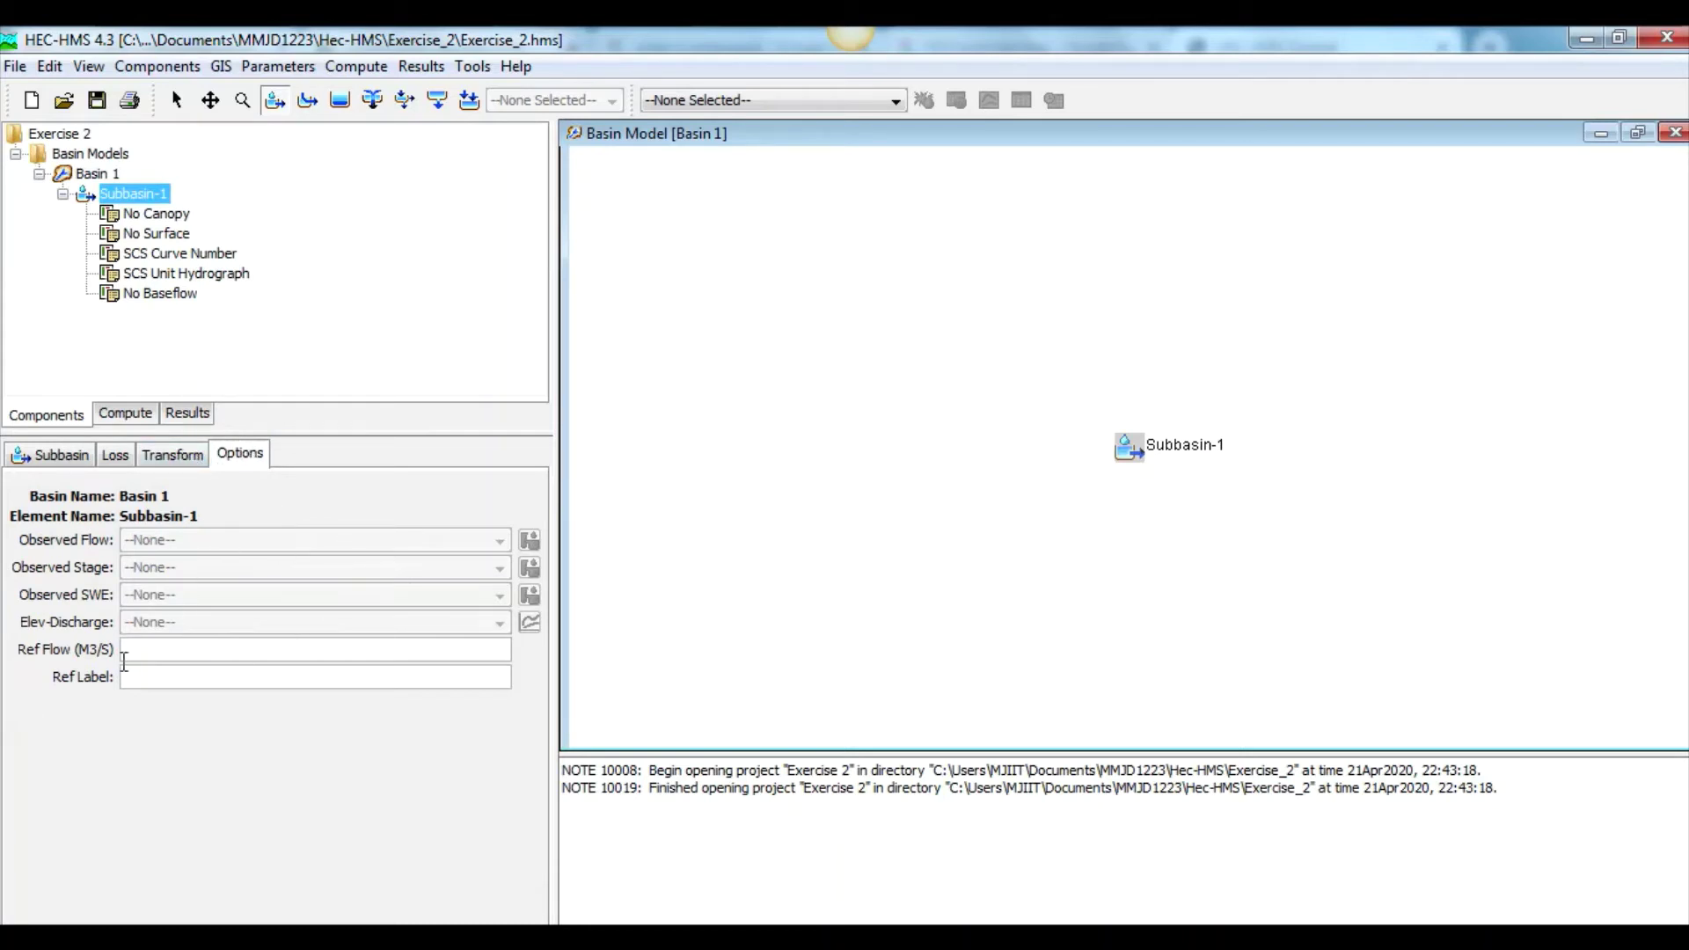
left_click(42, 457)
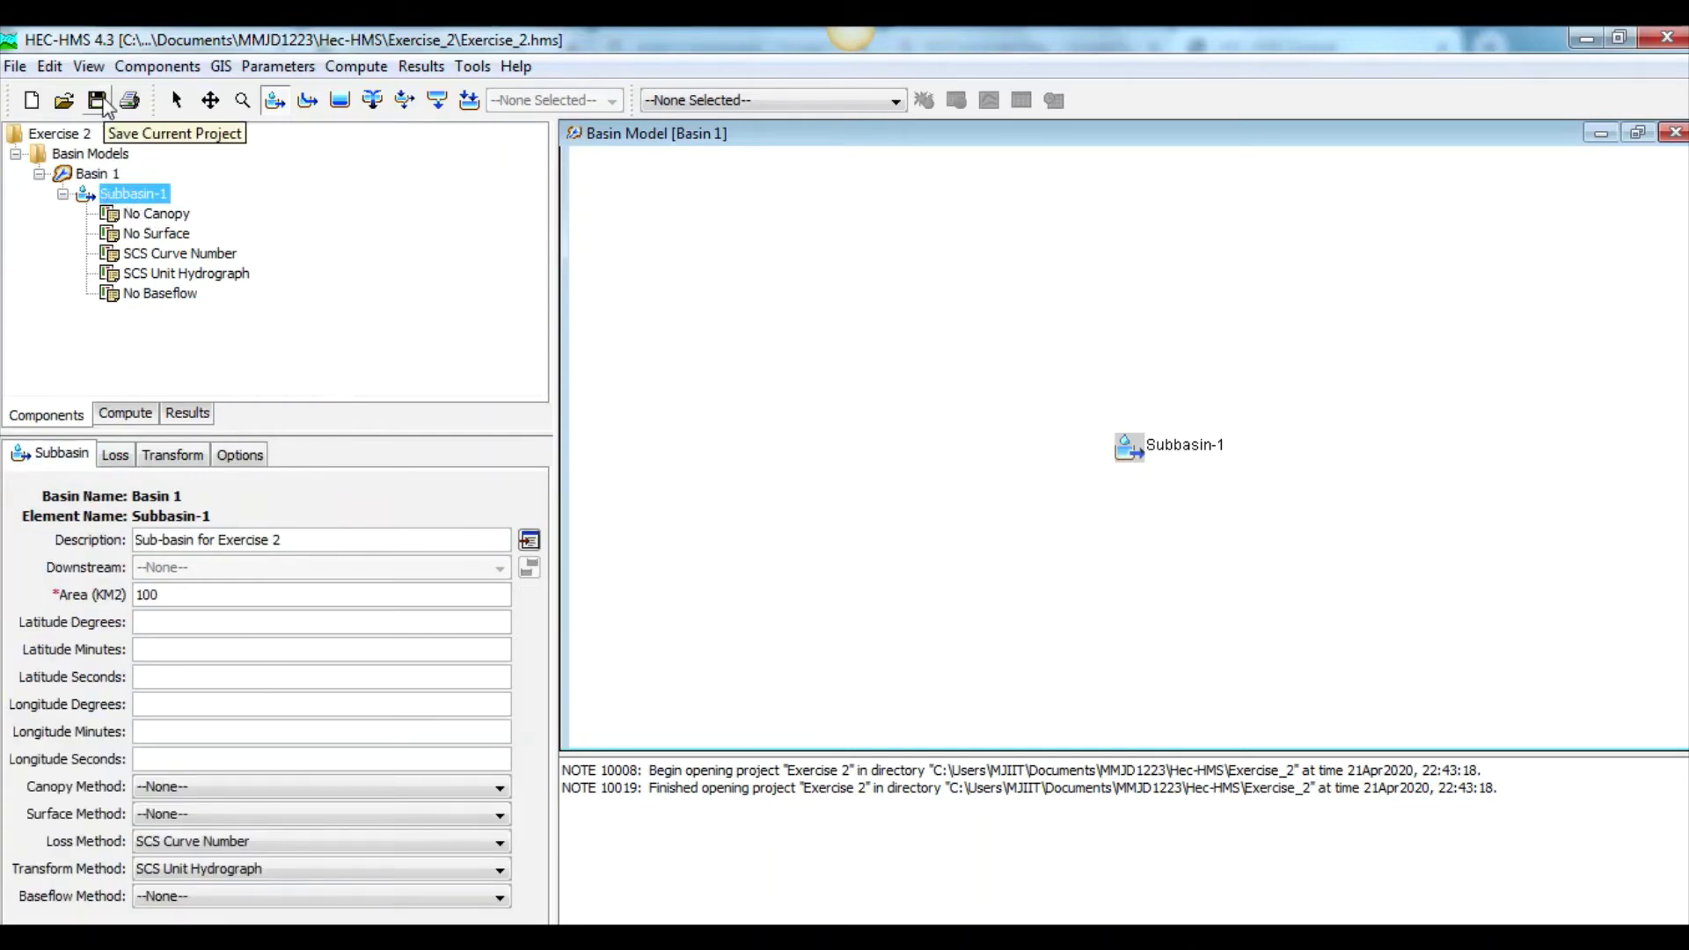
left_click(102, 102)
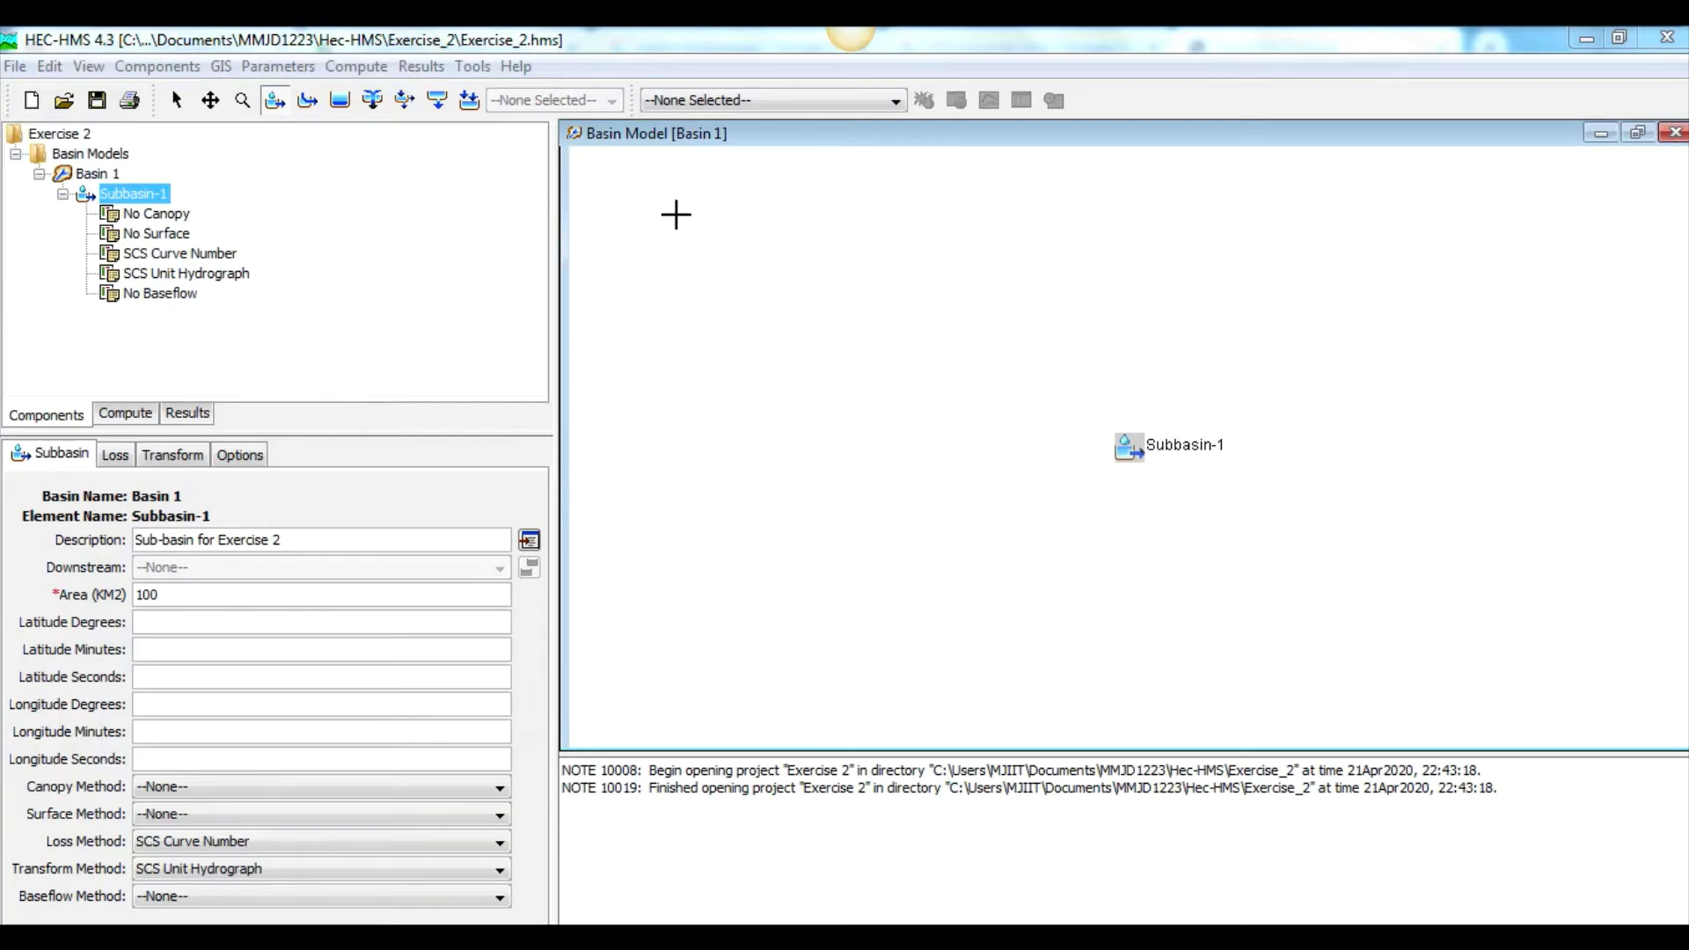
Step: Create a precipitation gage time series named Gage 1, described as "Rainfall Gage 1 for Exercise 2"
left_click(194, 69)
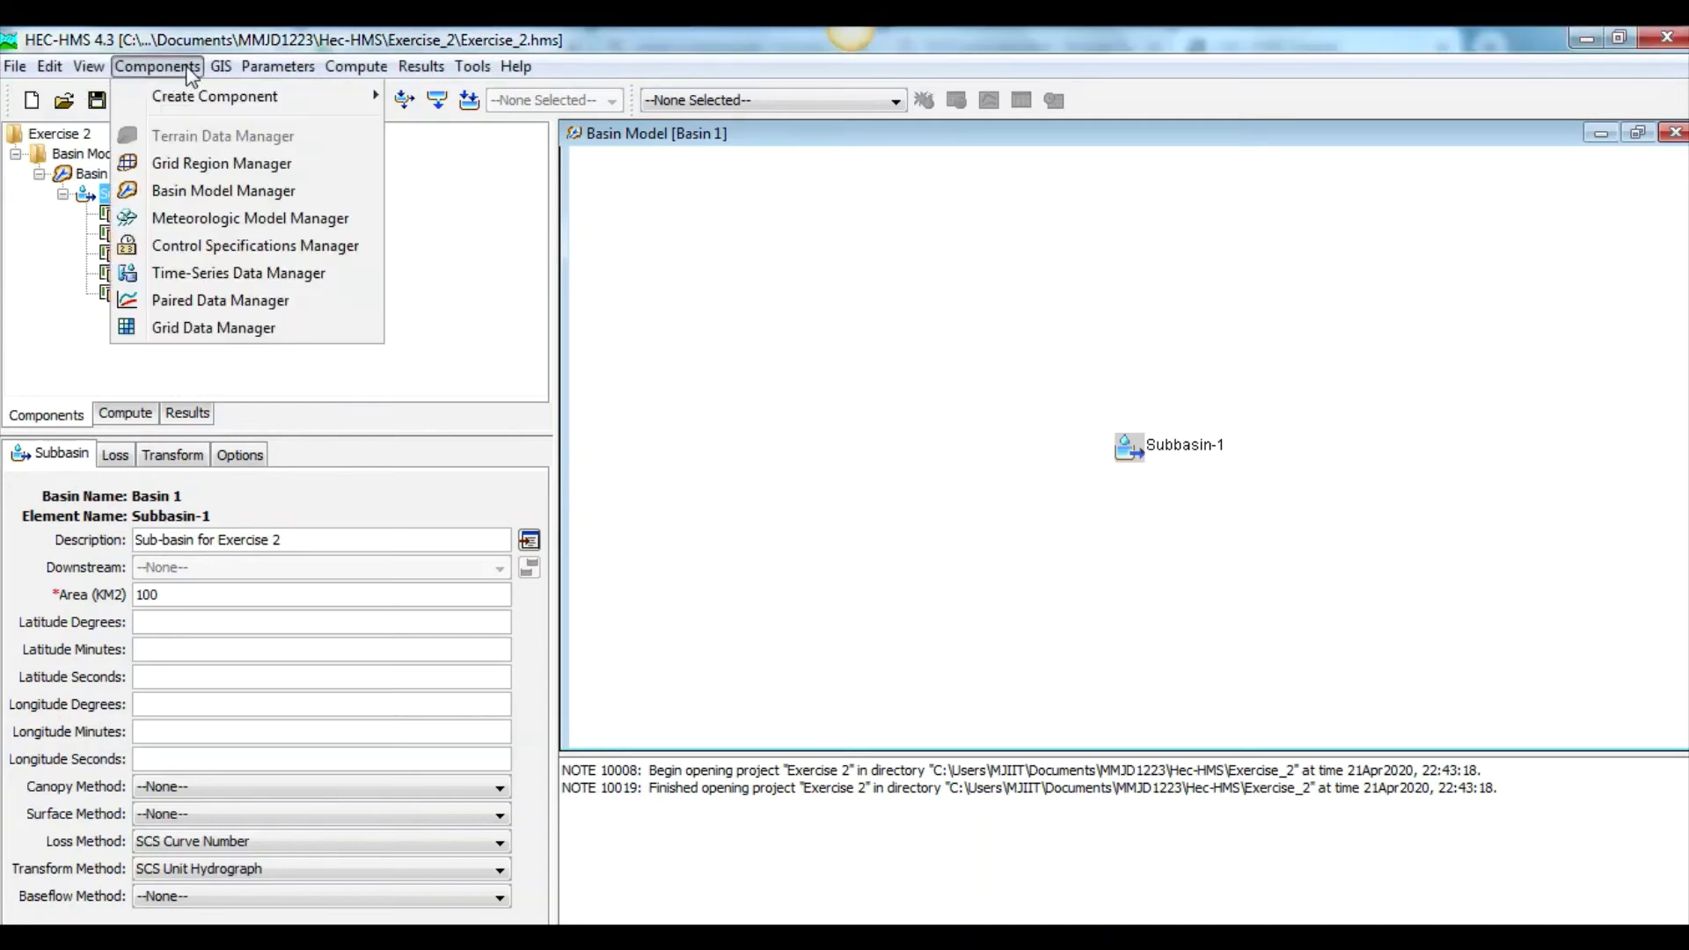
mouse_move(193, 97)
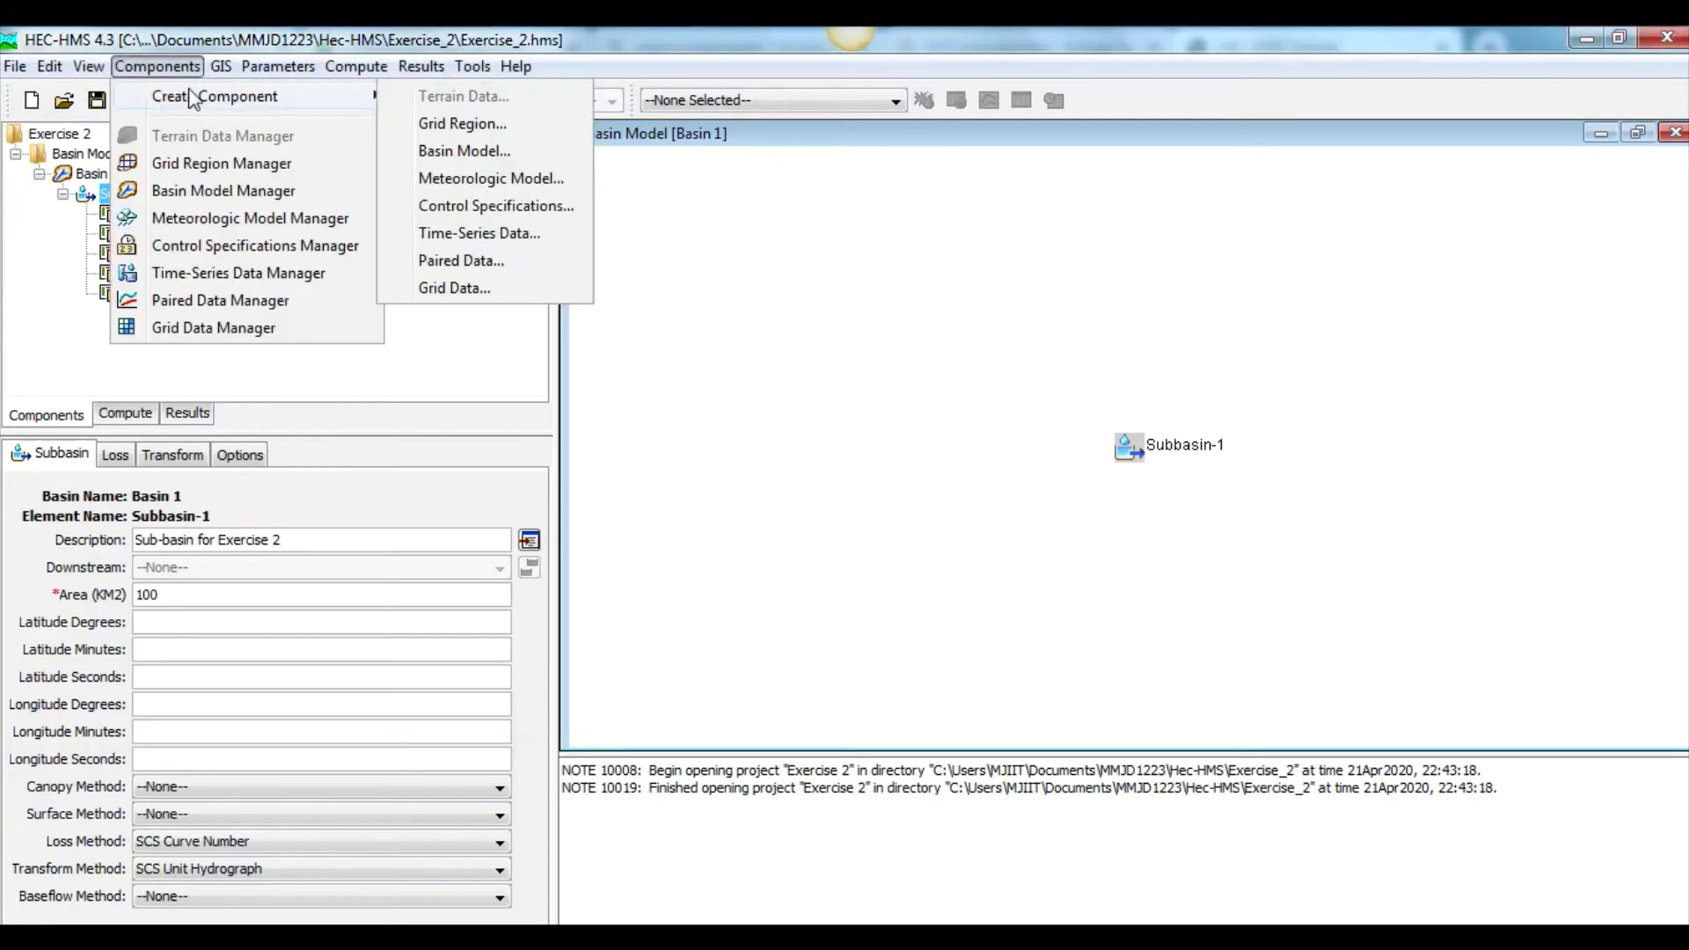
left_click(490, 234)
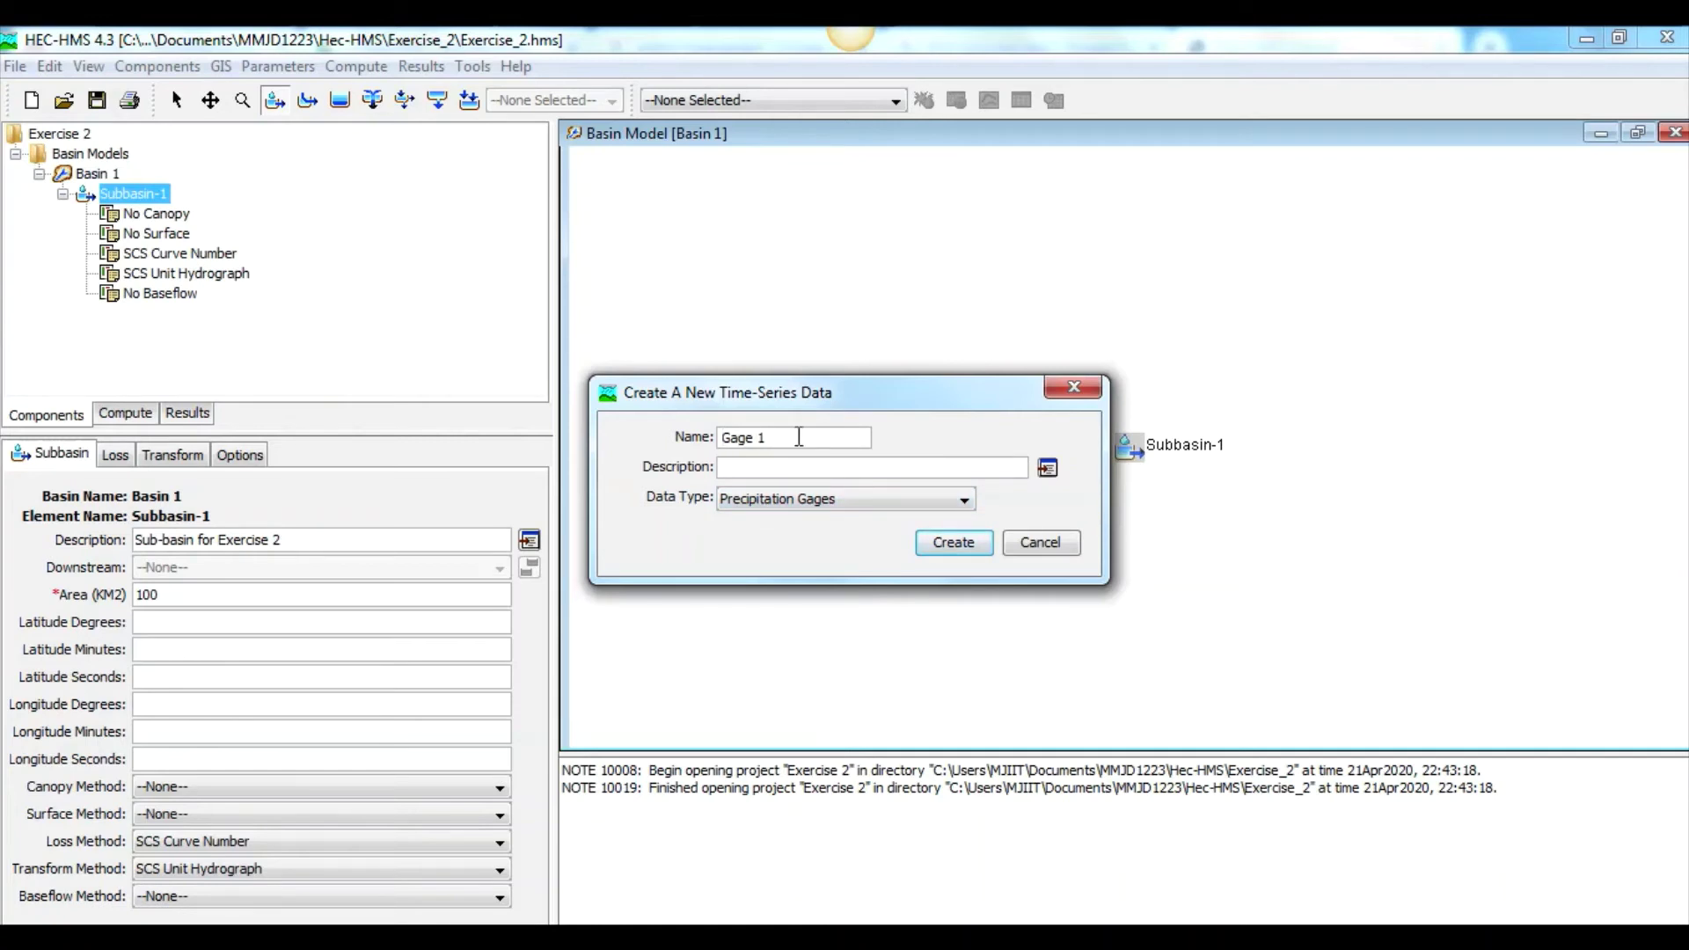
type("Rainfall Gage 1 for Exercise 2")
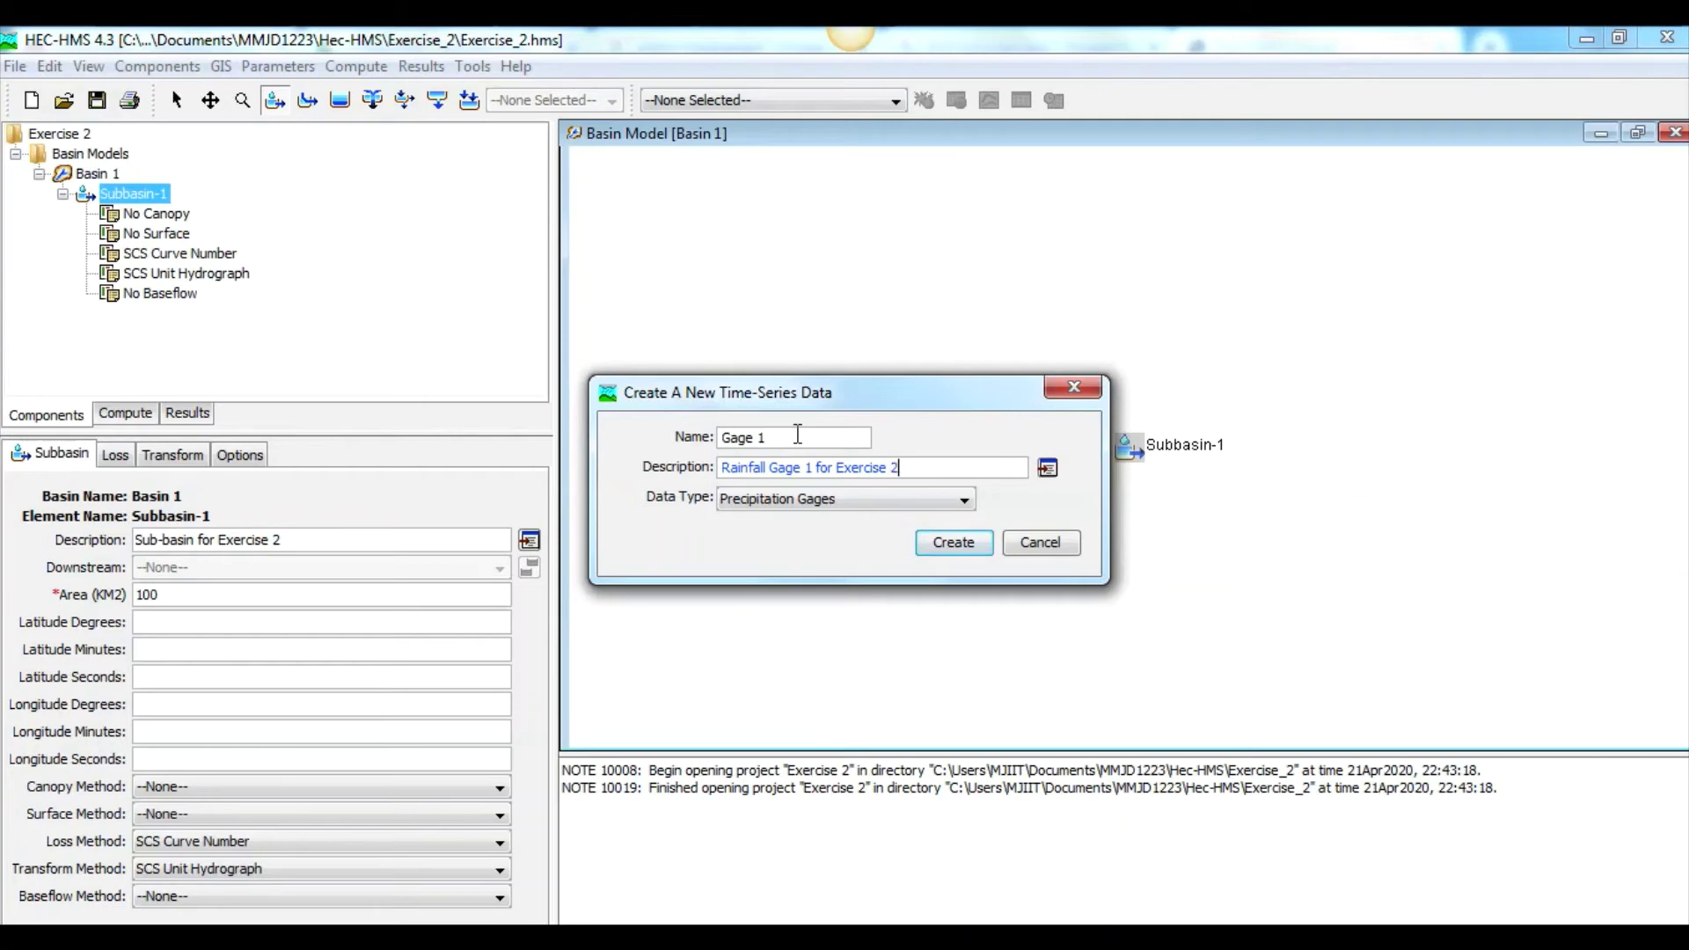
left_click(964, 500)
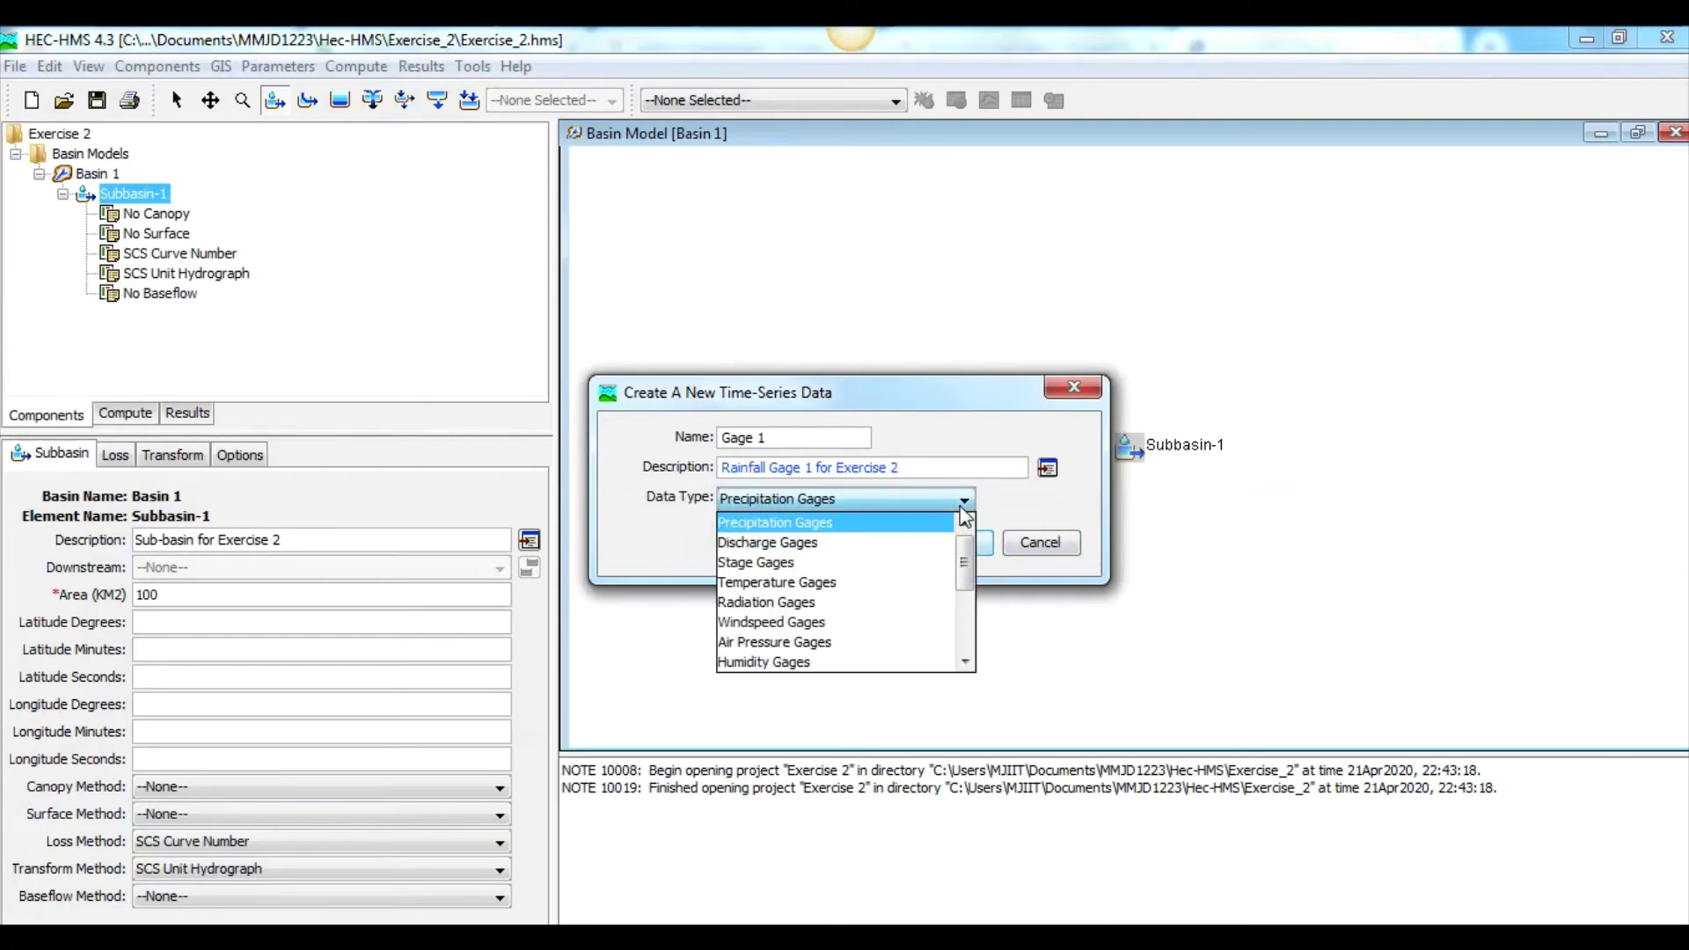
left_click(810, 521)
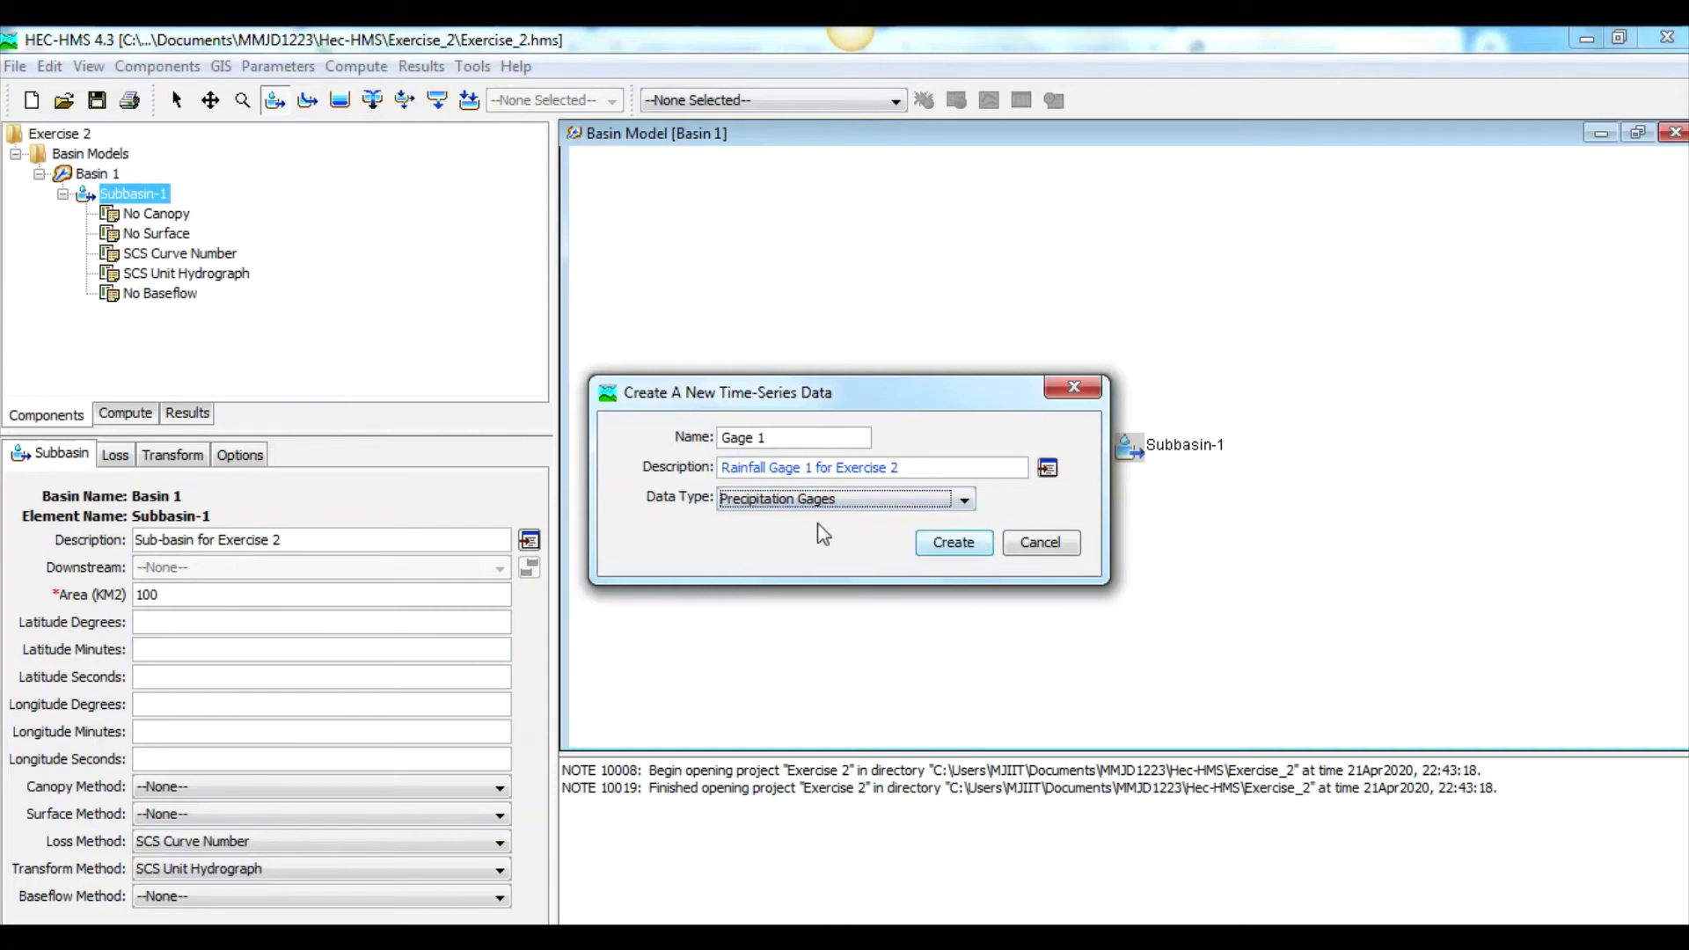
left_click(952, 552)
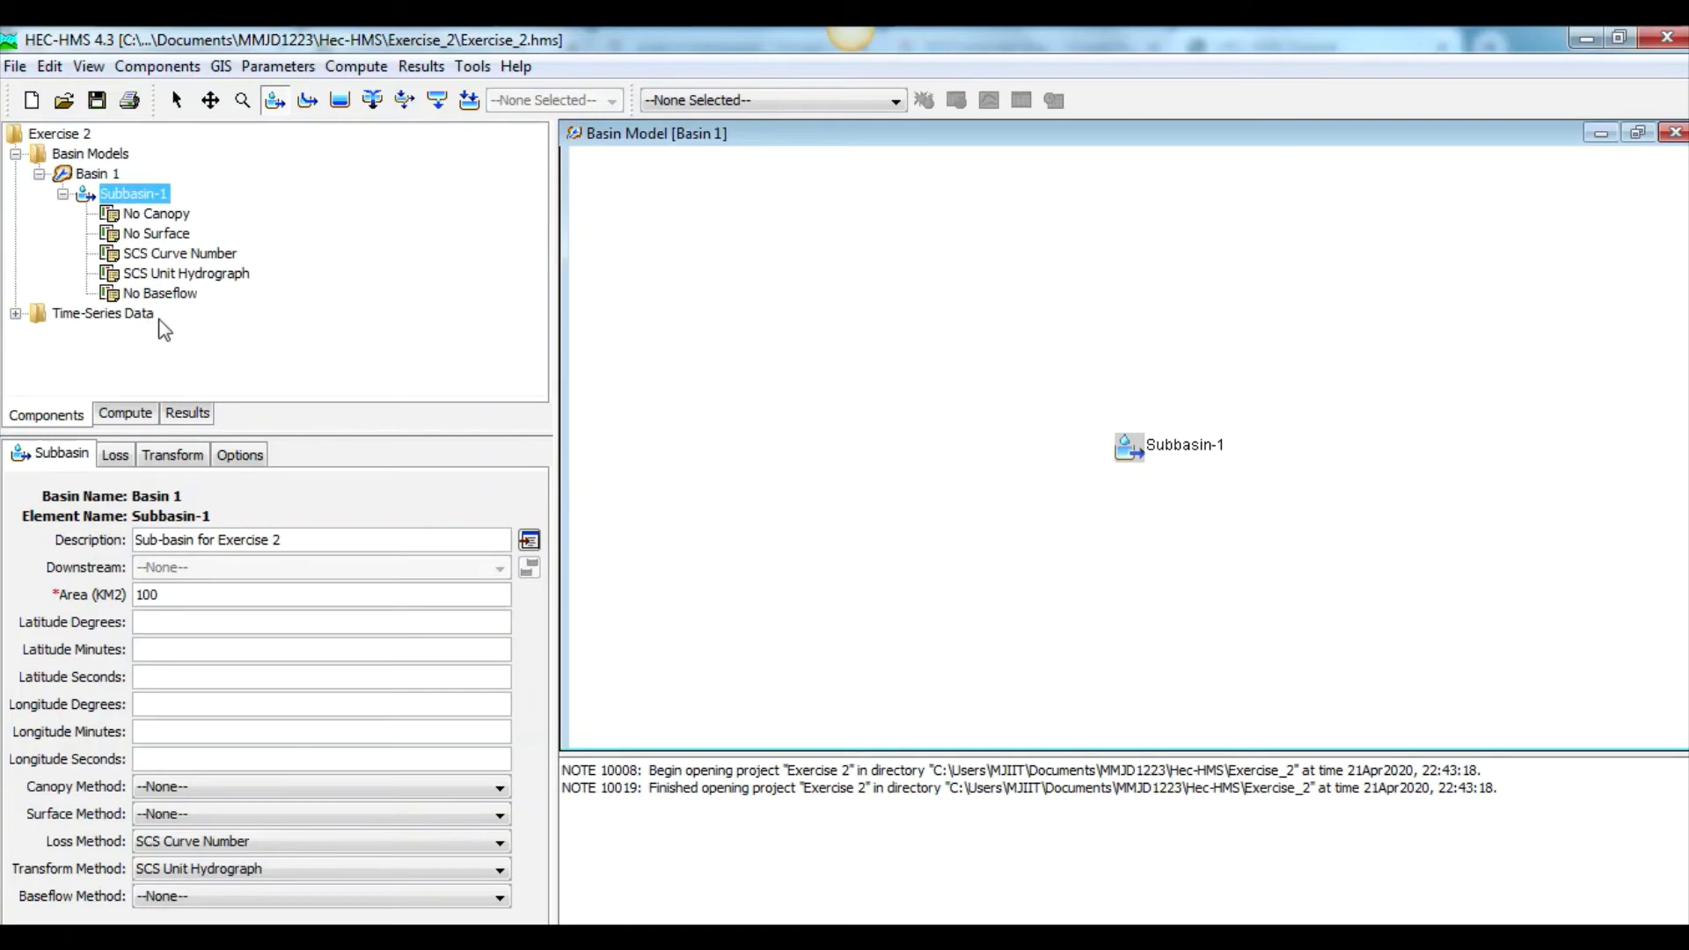
Step: Expand the time-series data down to Gage 1 and open its existing time window
left_click(16, 314)
left_click(38, 334)
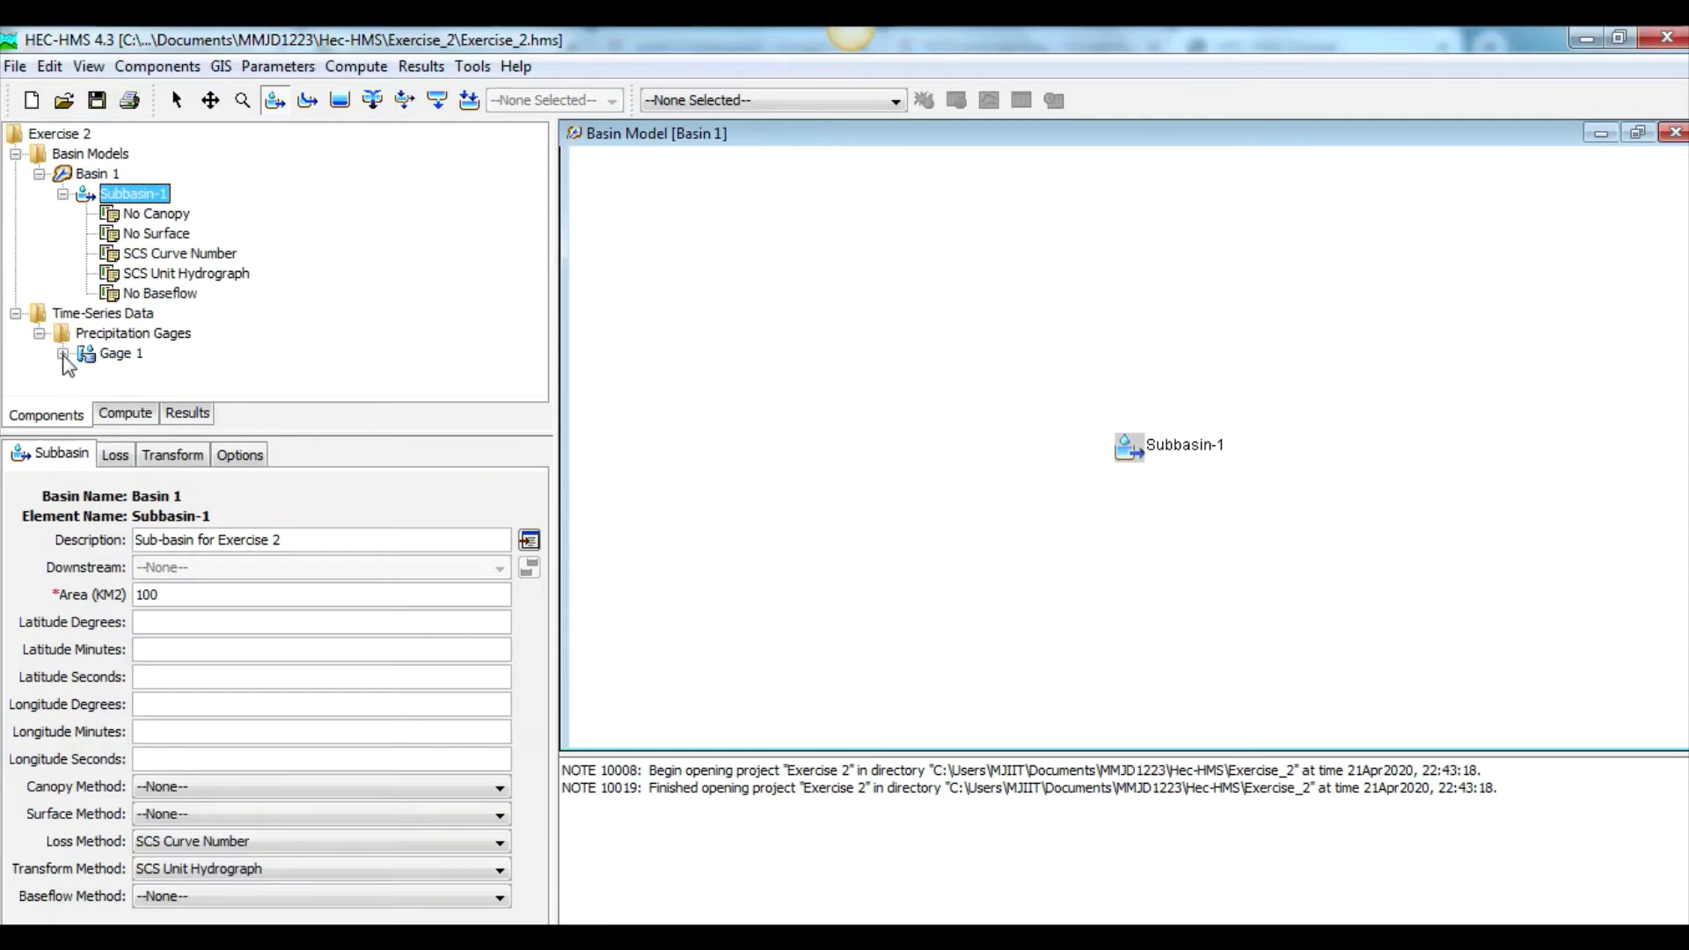
left_click(64, 355)
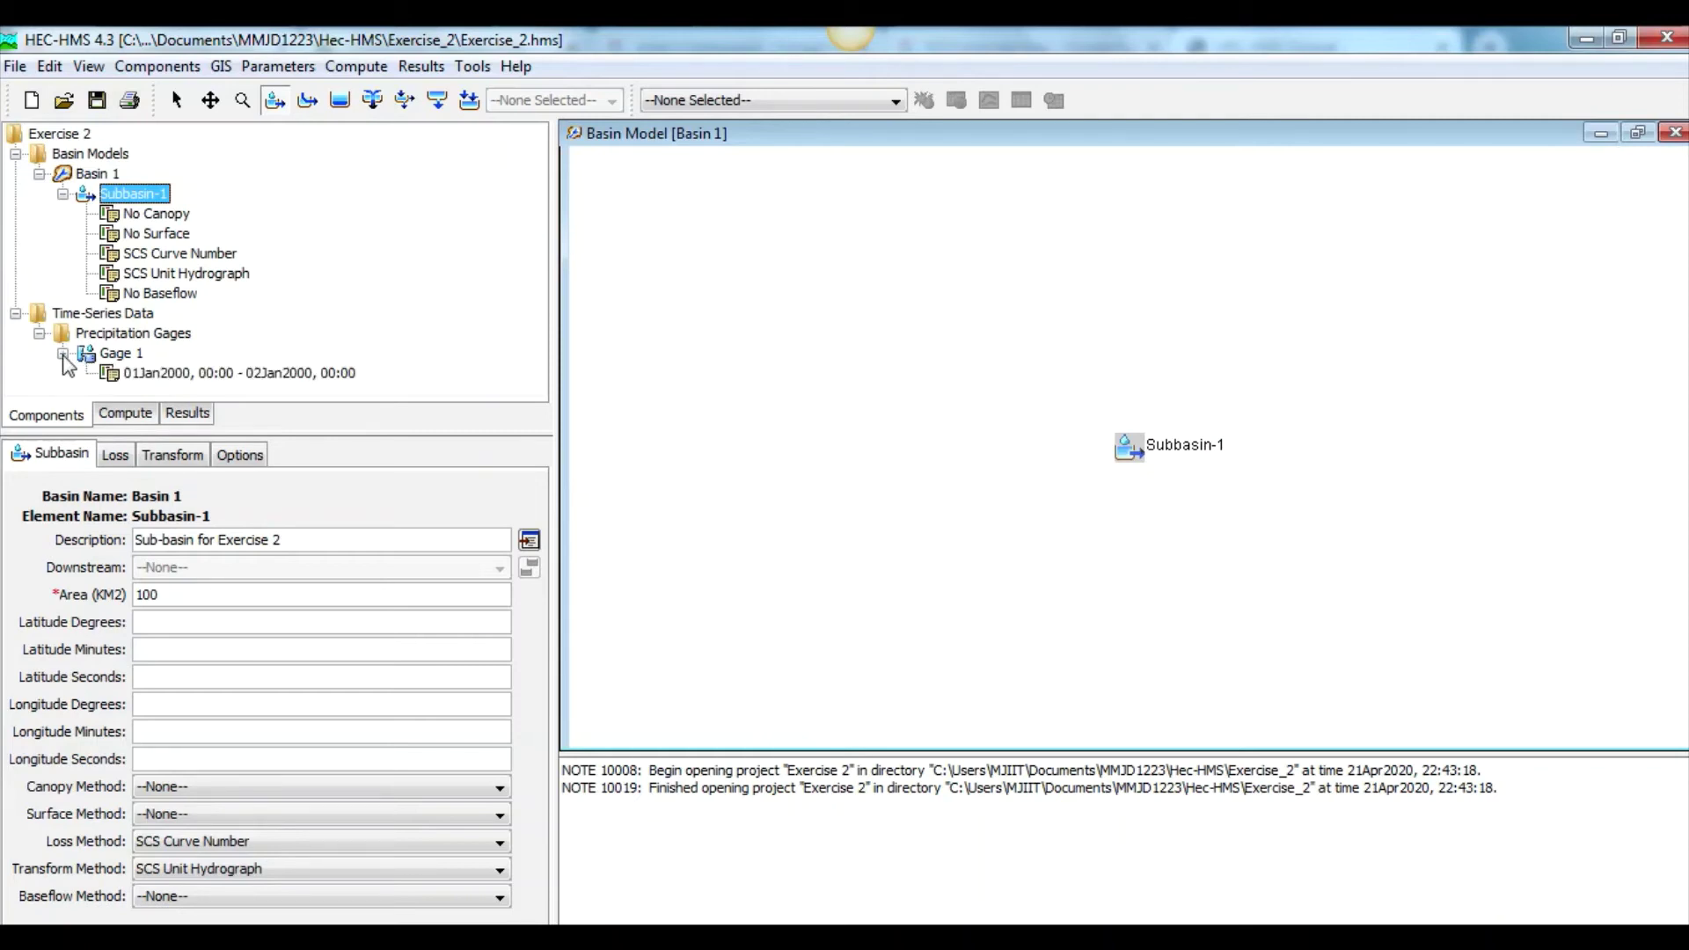
left_click(156, 374)
Step: Add a time window to Gage 1 running from 21Apr2020 09:00 to 21Apr2020 15:00
right_click(158, 375)
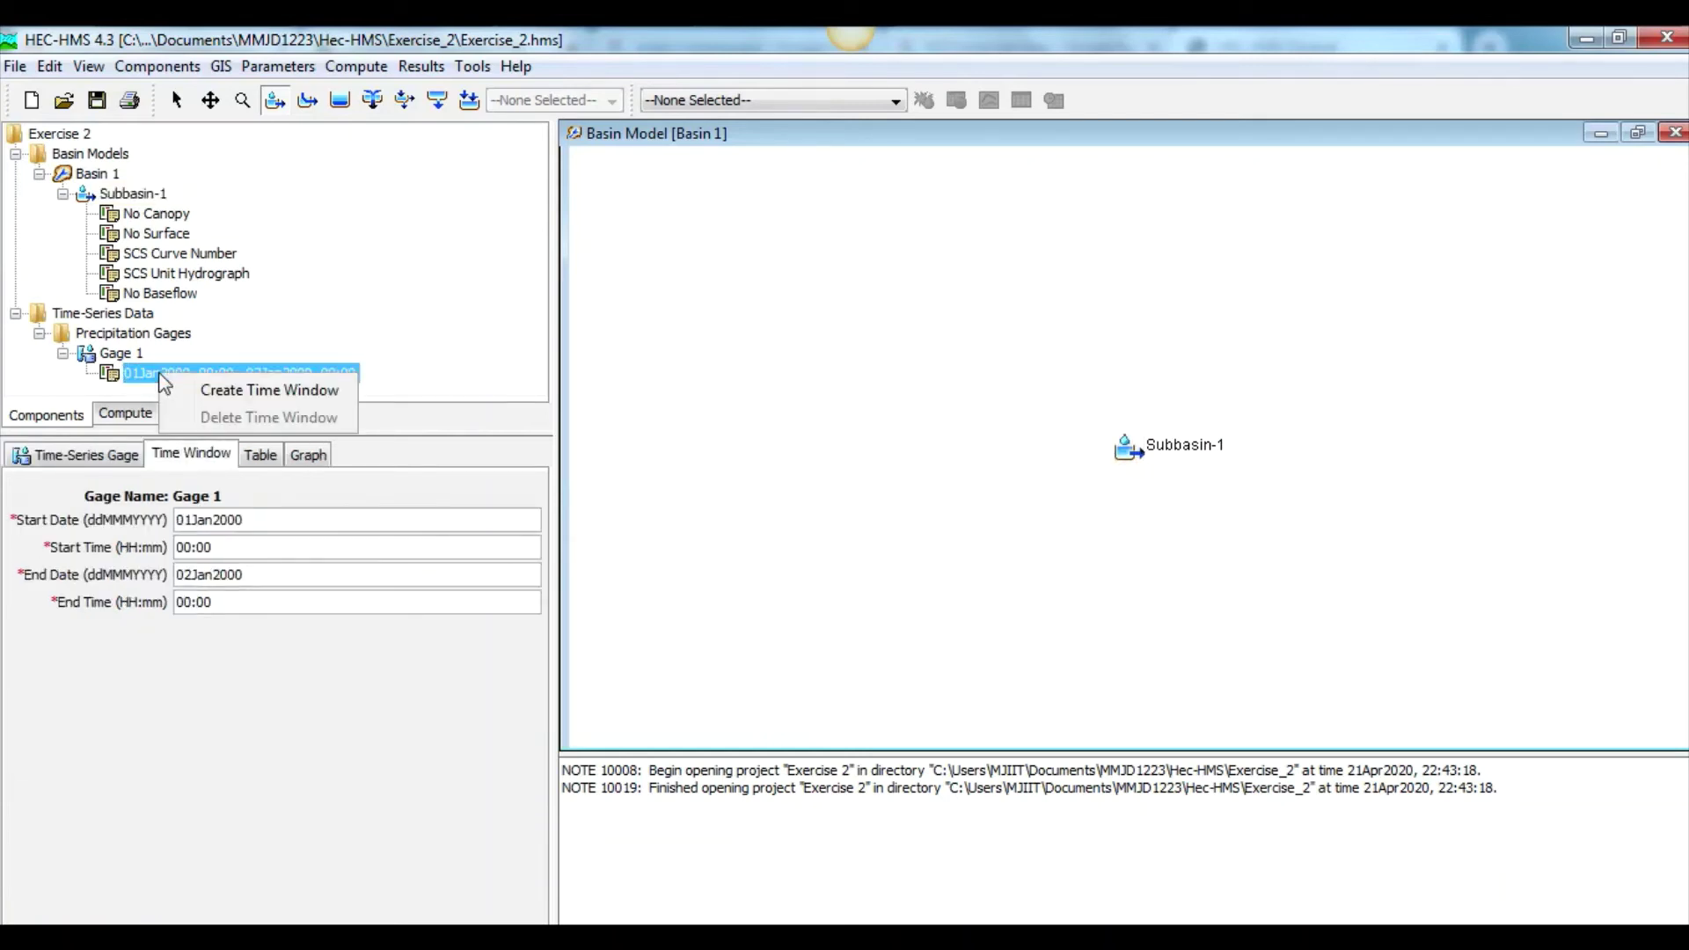
left_click(234, 392)
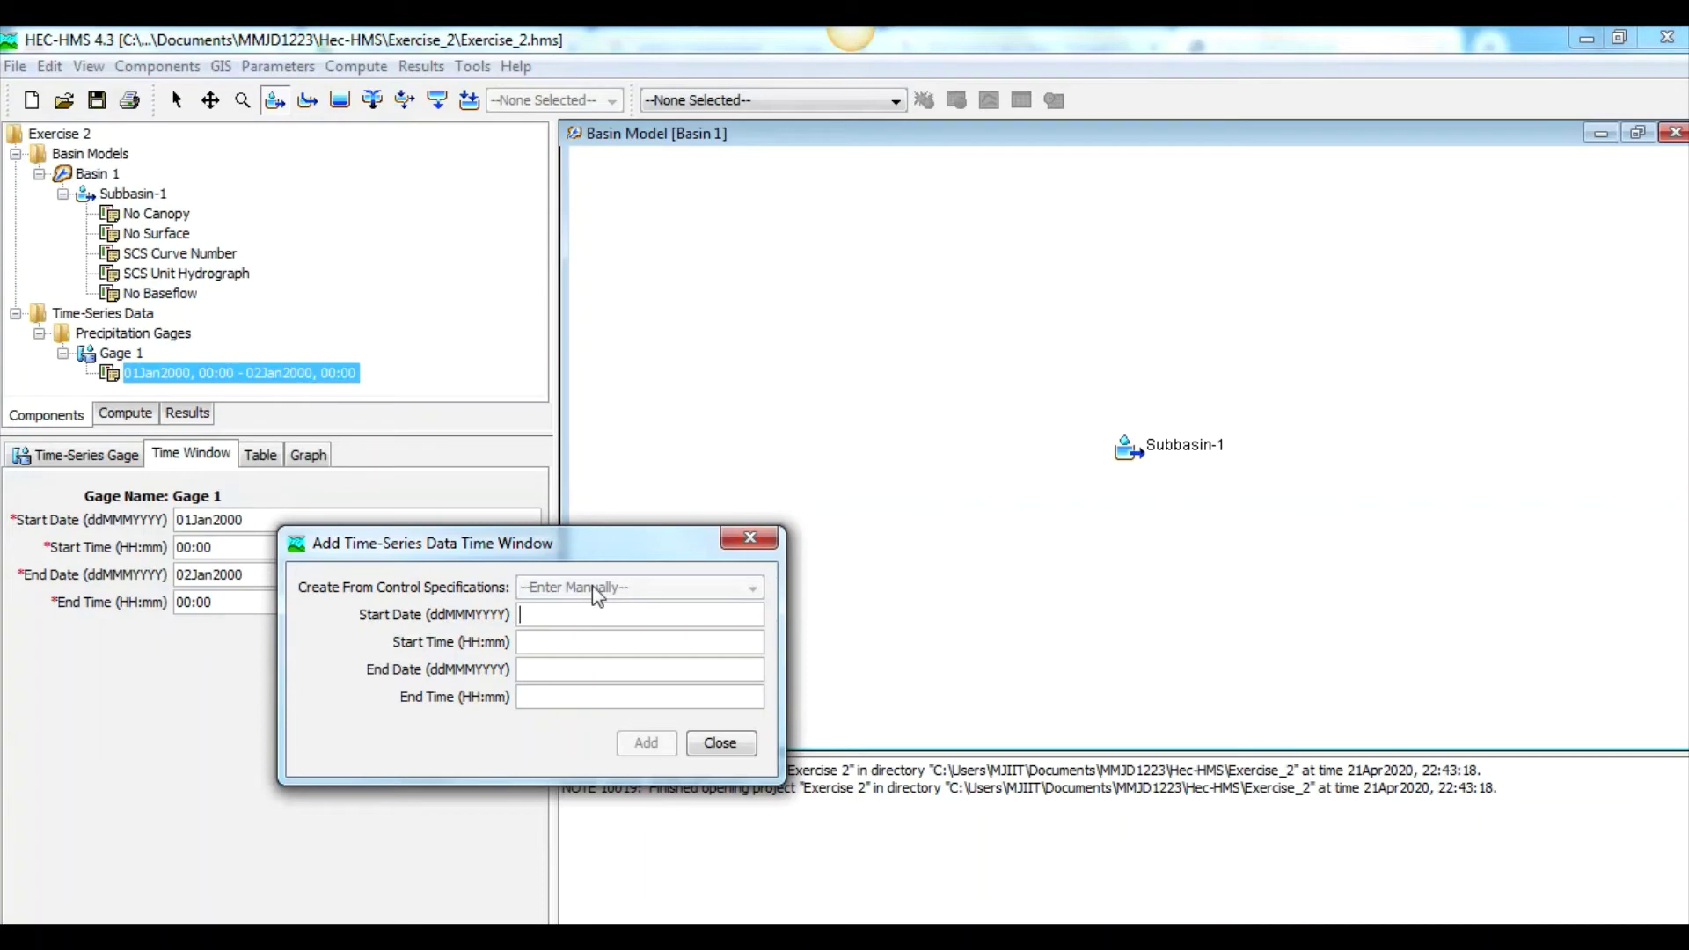
type("22")
key("BackSpace")
type("1/")
key("BackSpace")
key("BackSpace")
left_click(567, 642)
type("09:000")
key("BackSpace")
left_click(545, 668)
type("21Apr2020")
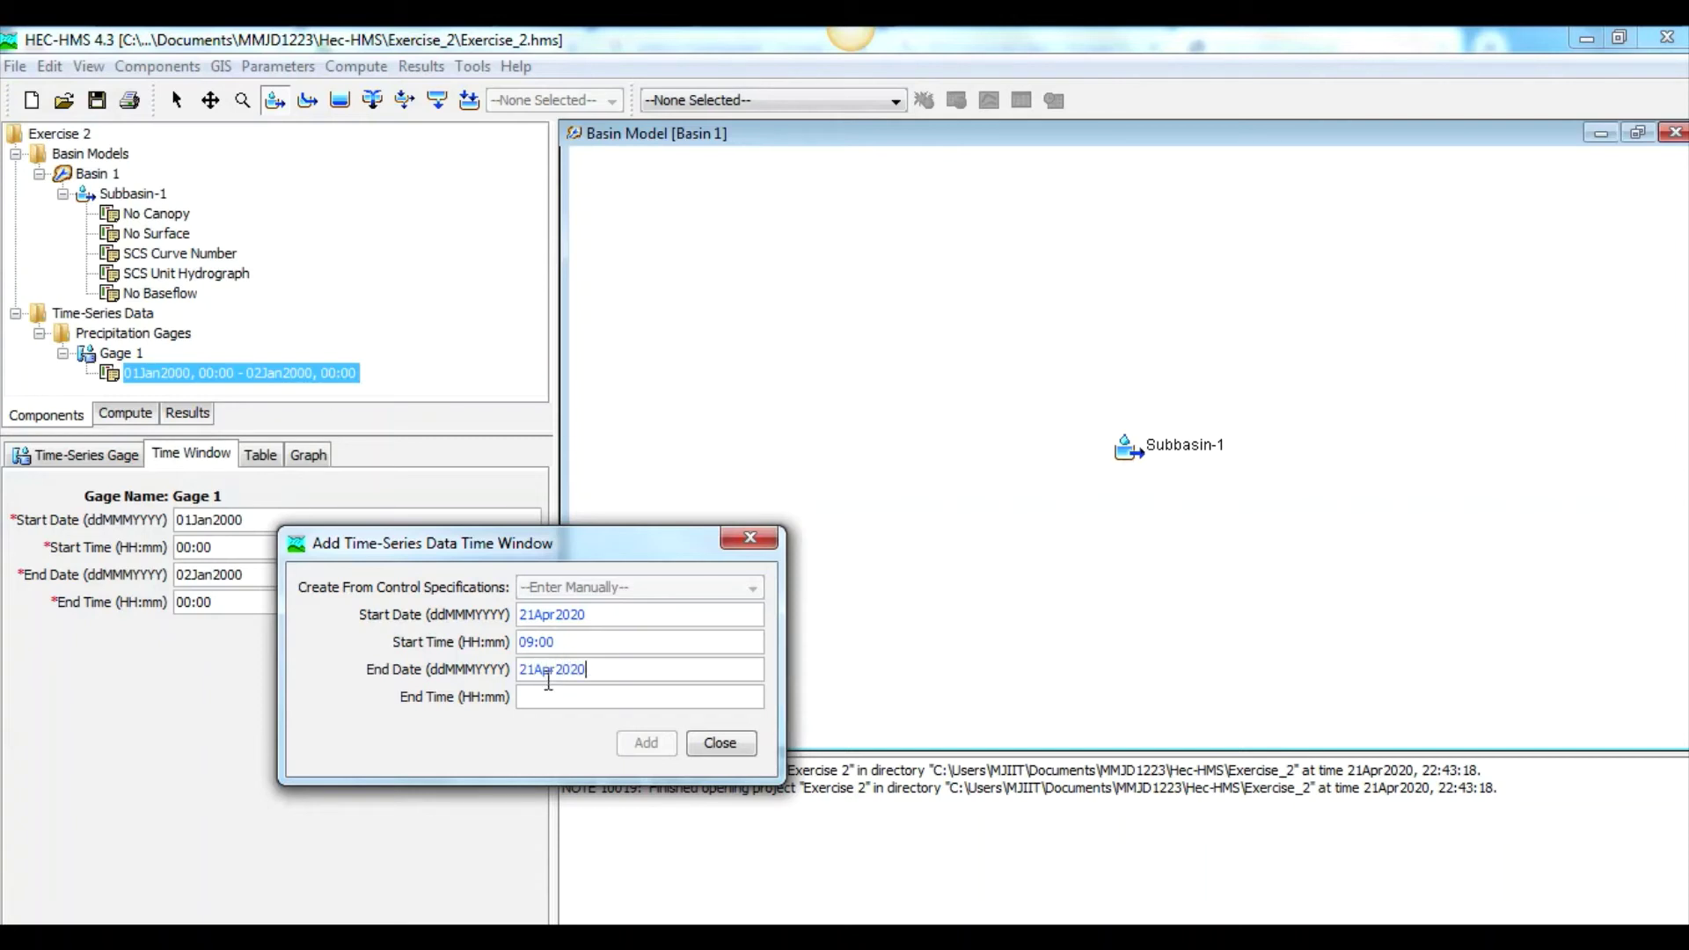
left_click(550, 698)
type("1")
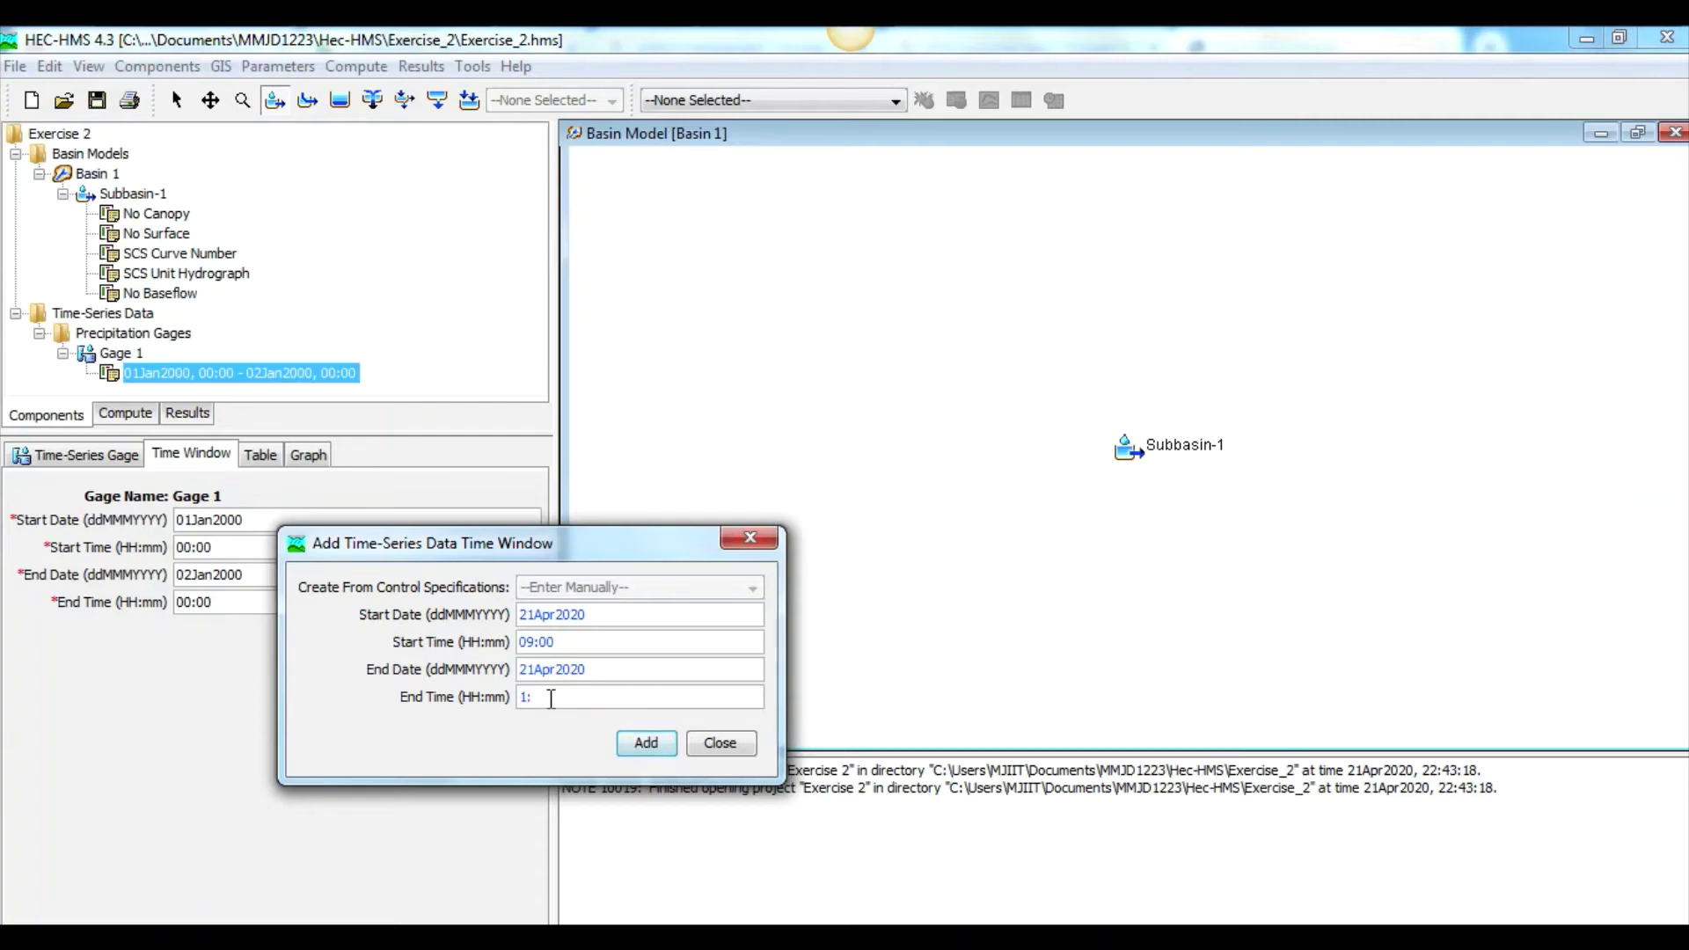
type("5:00")
left_click(634, 744)
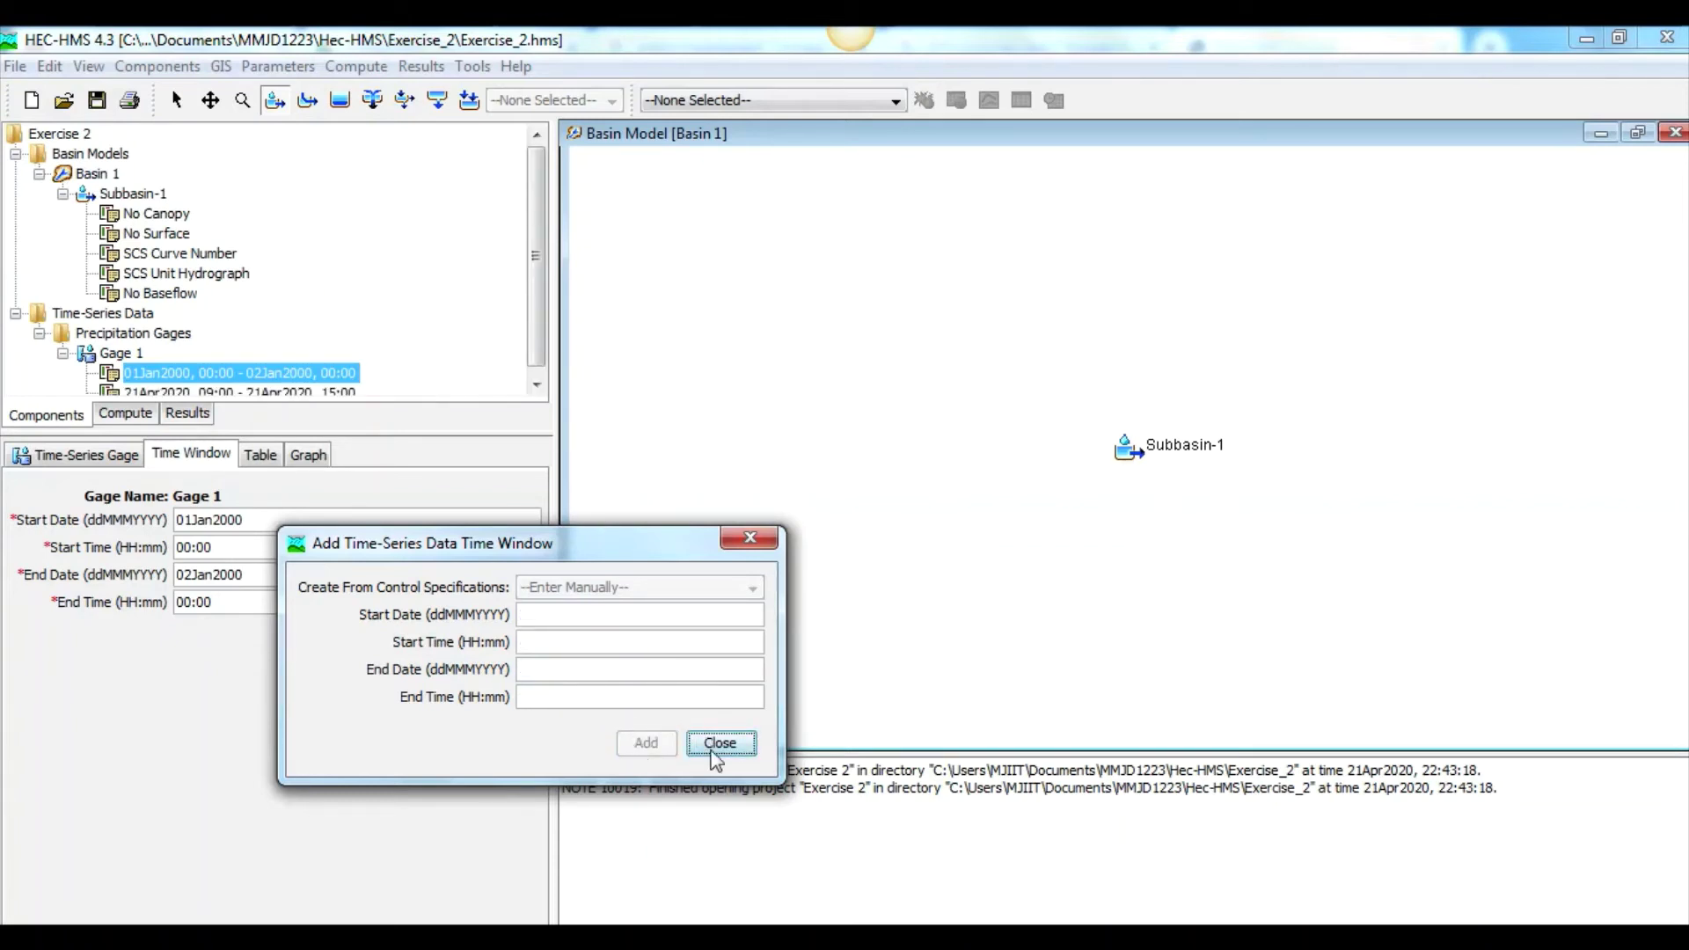
left_click(710, 746)
Step: Delete the January 2000 time window from Gage 1
scroll(299, 376, "down", 1)
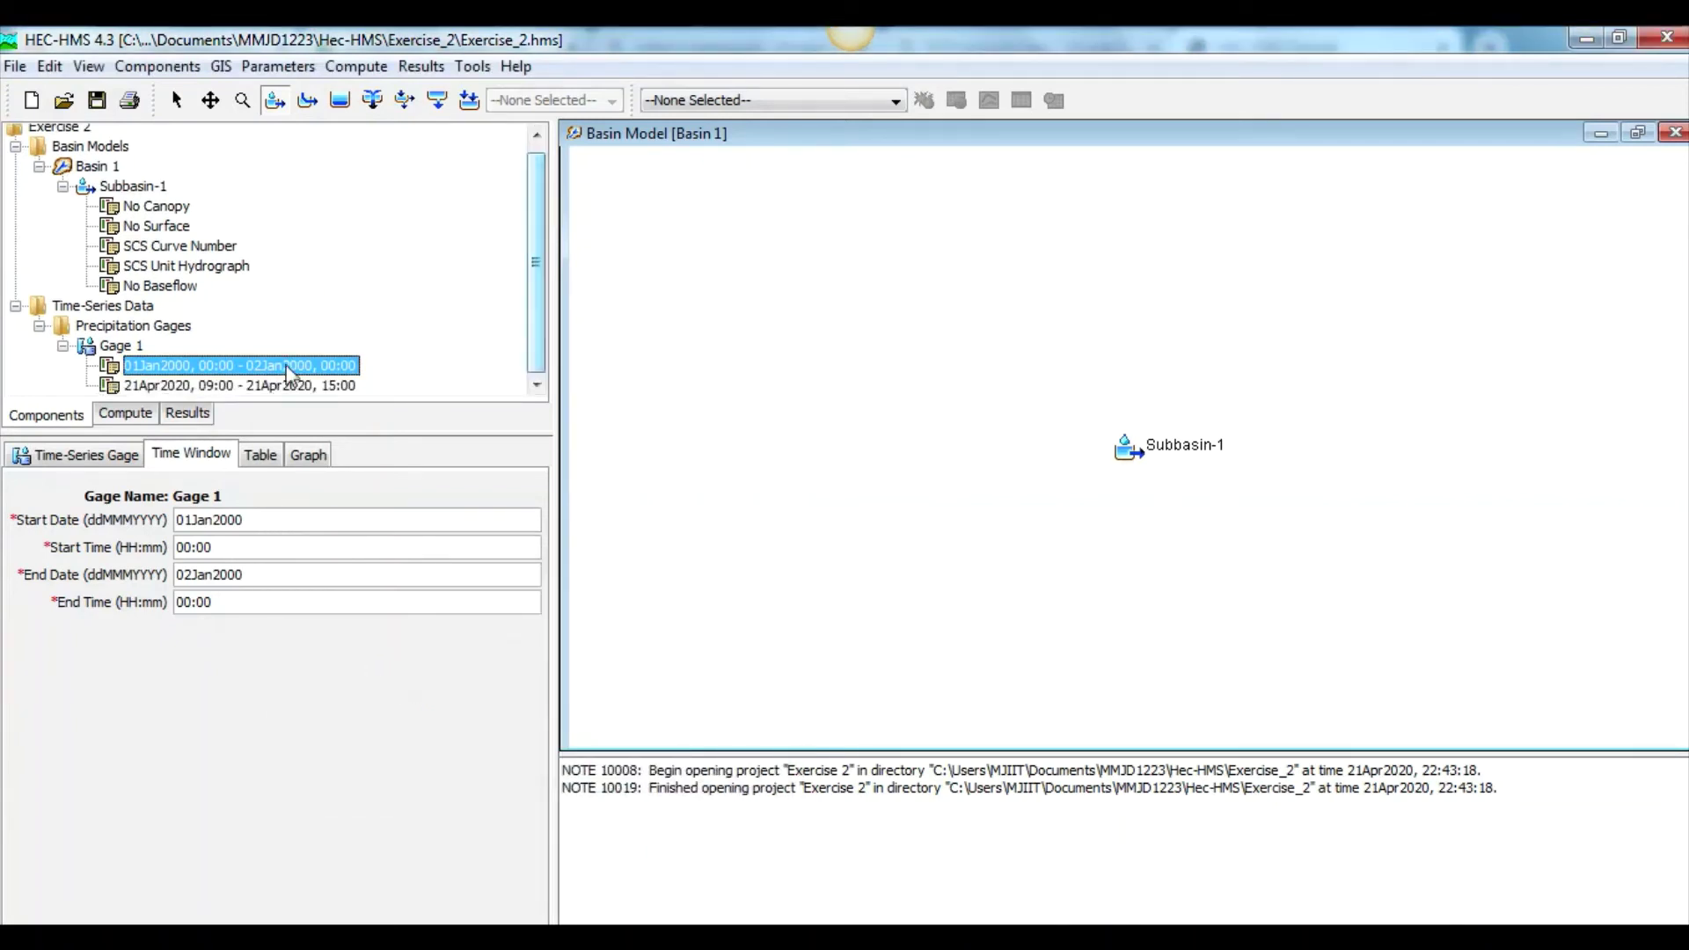
right_click(172, 364)
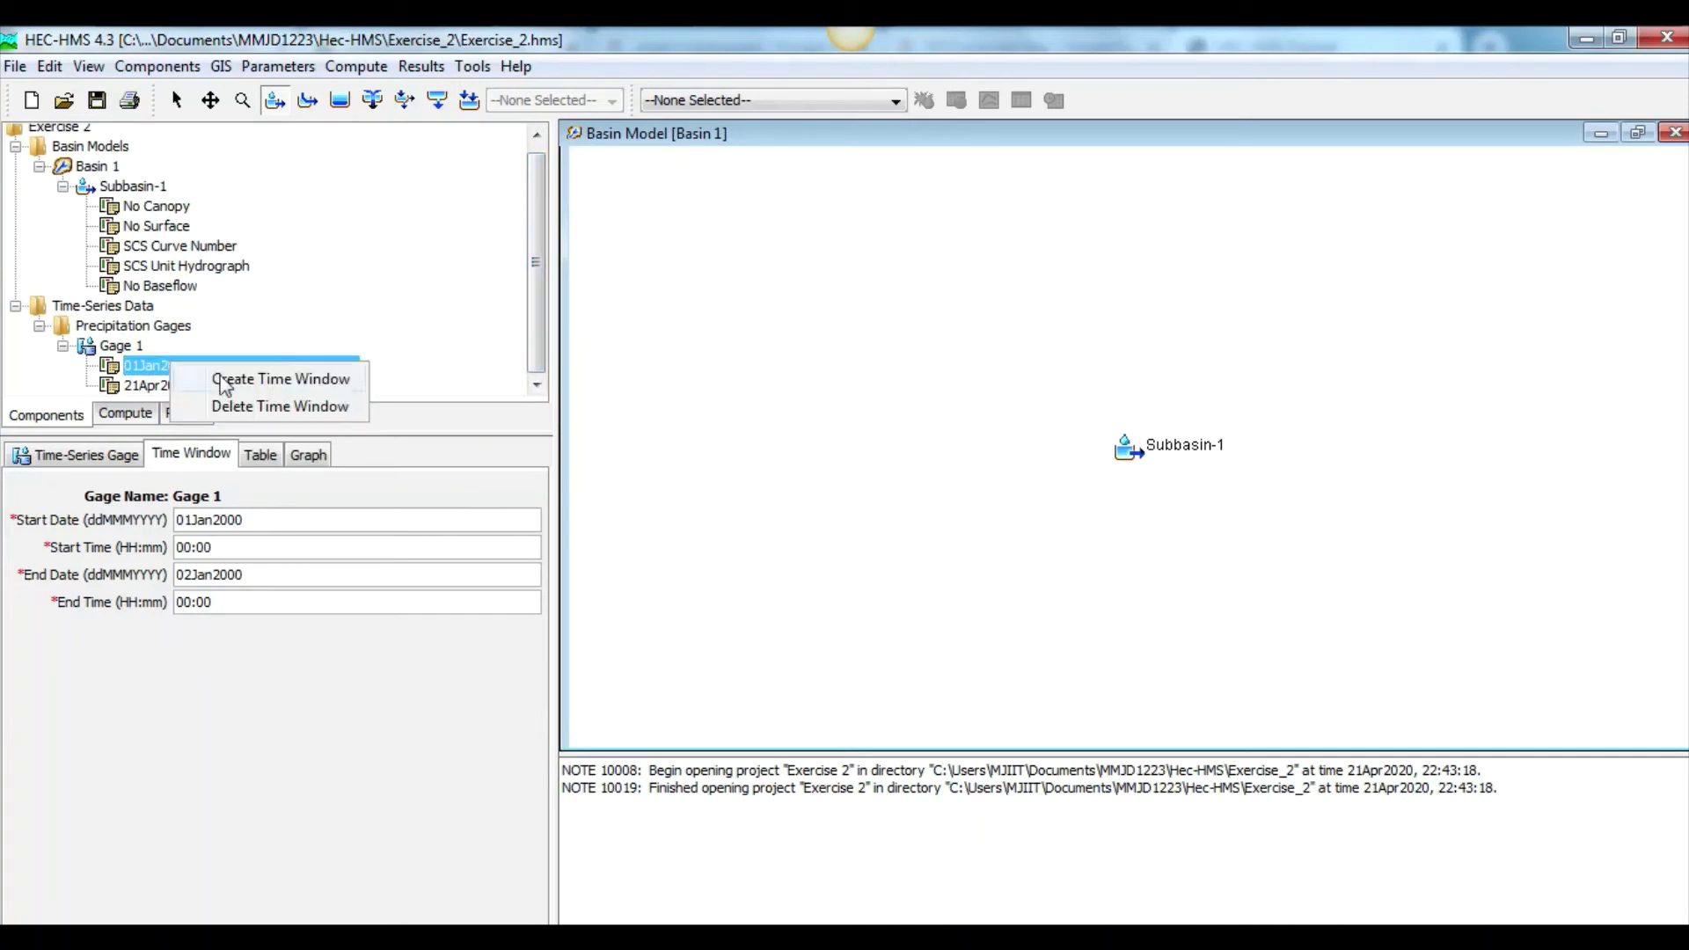
left_click(239, 412)
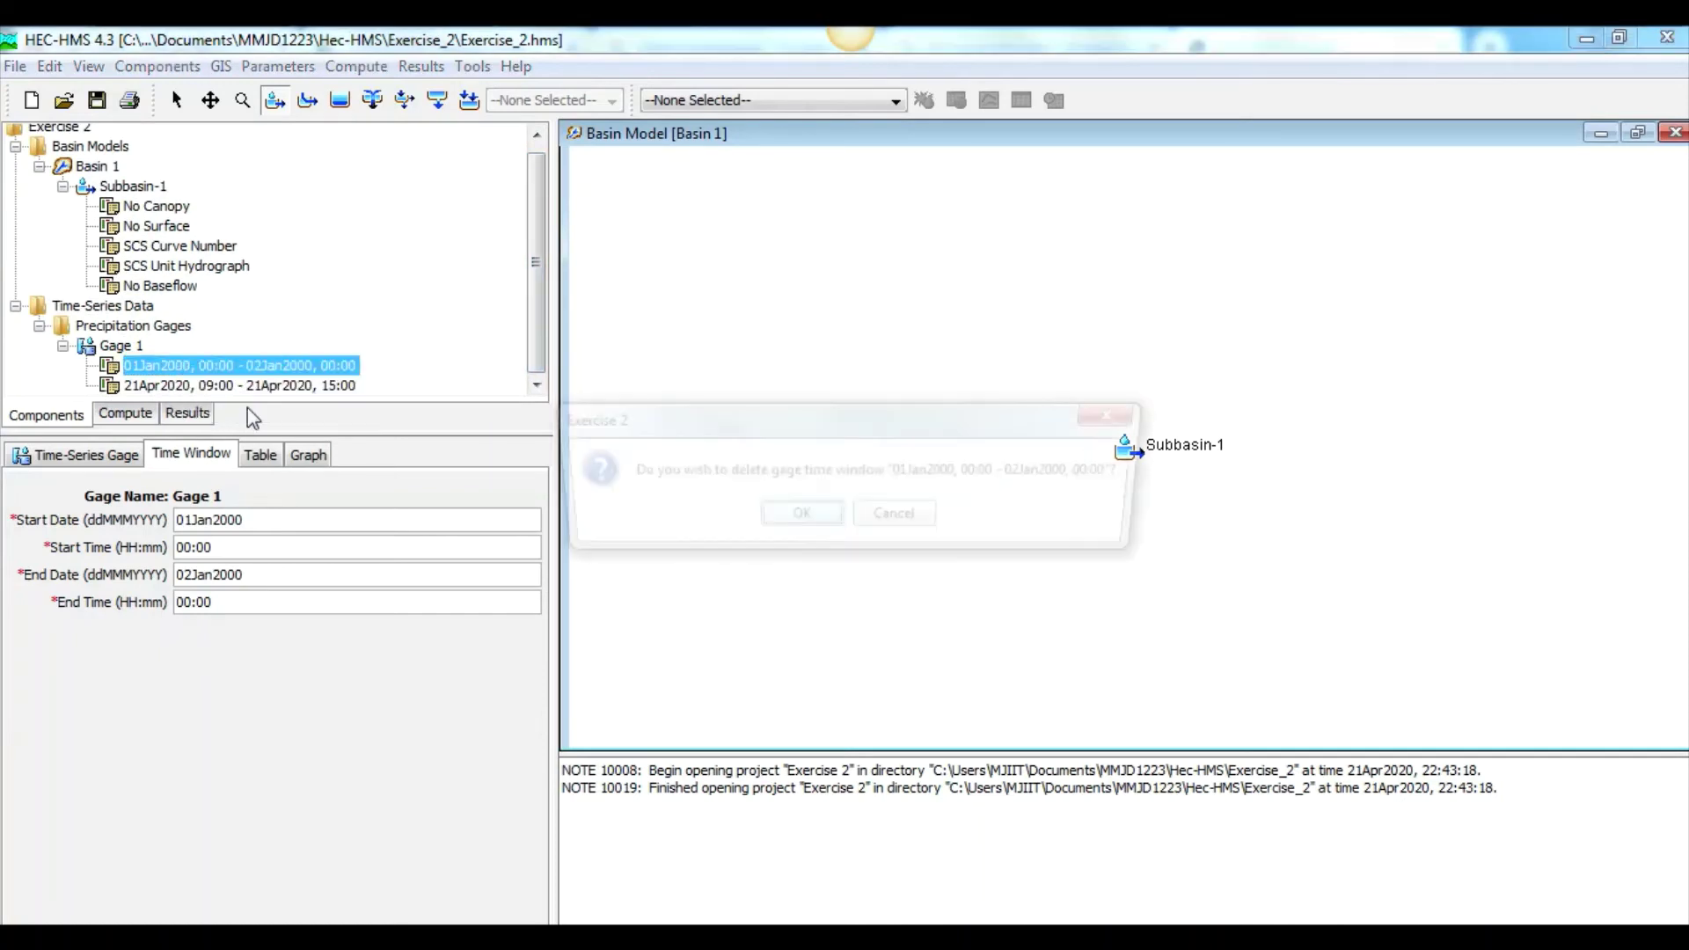
left_click(796, 517)
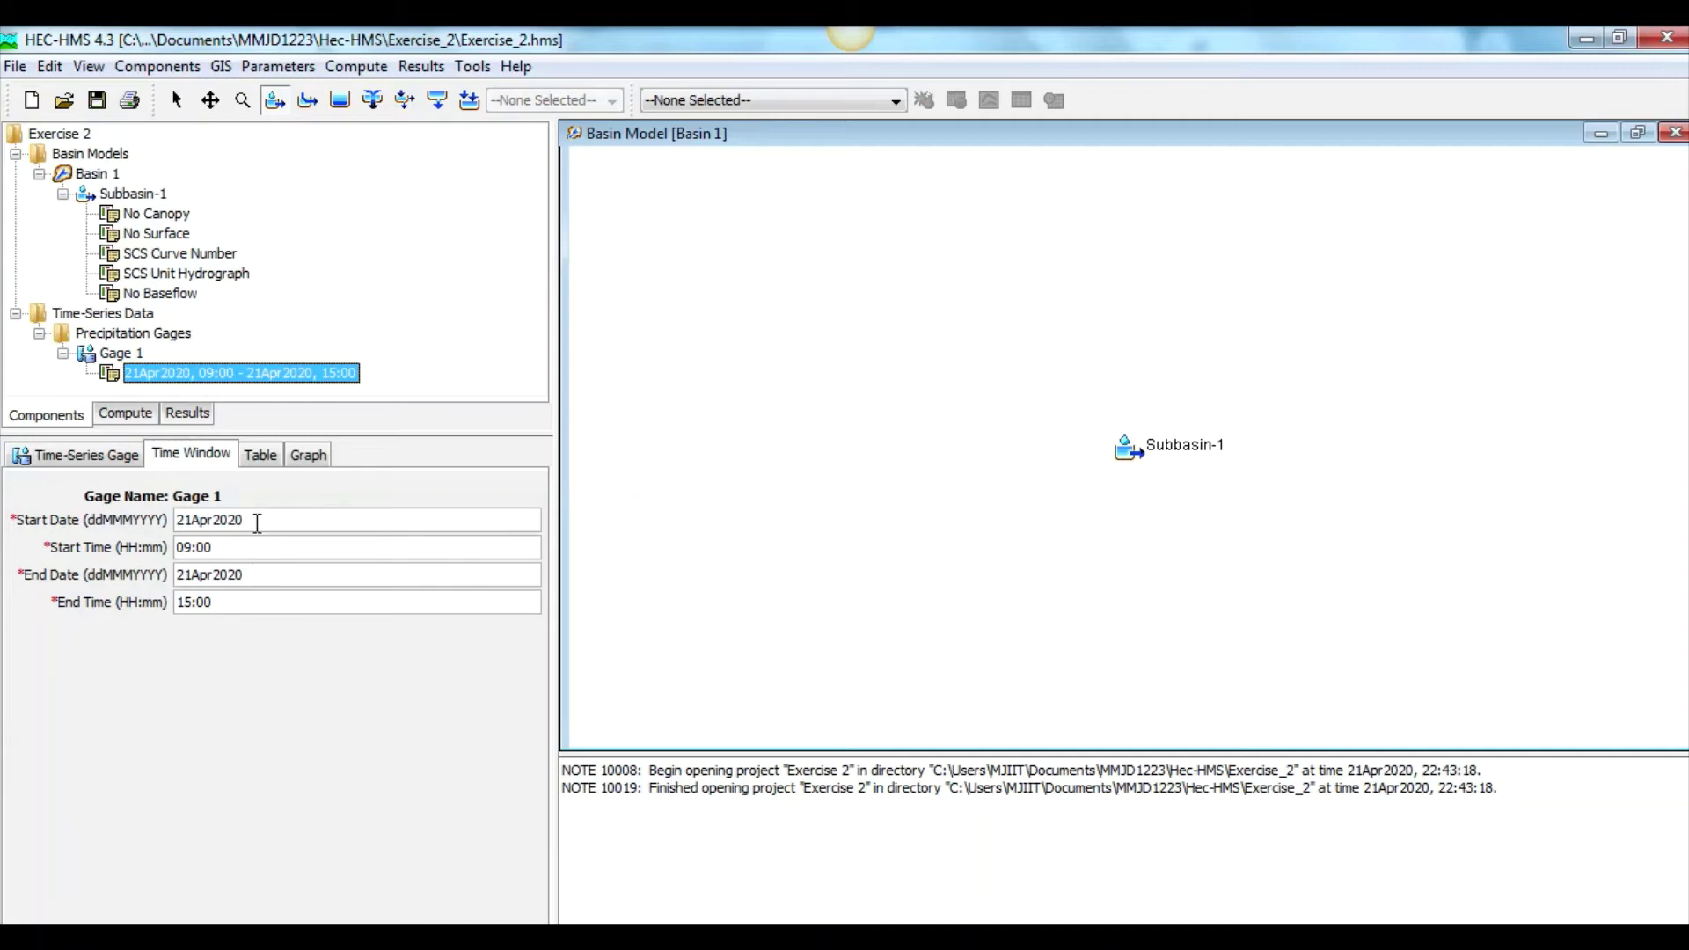
Step: Set the time interval of Gage 1 to 1 Hour
left_click(70, 458)
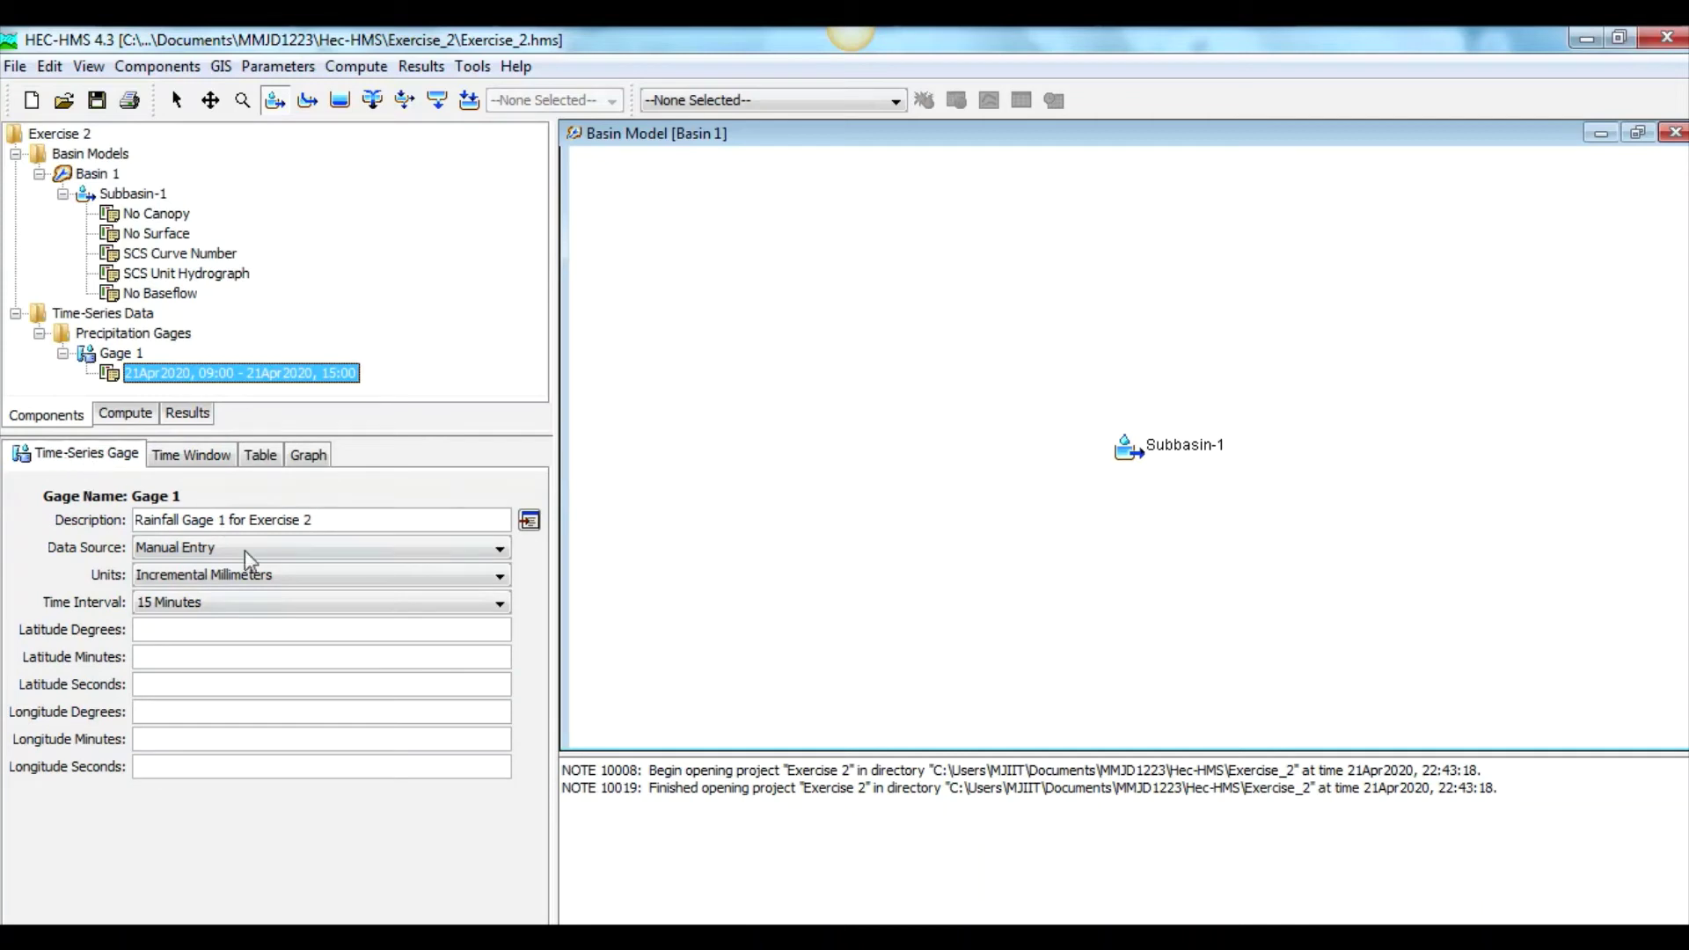
left_click(255, 605)
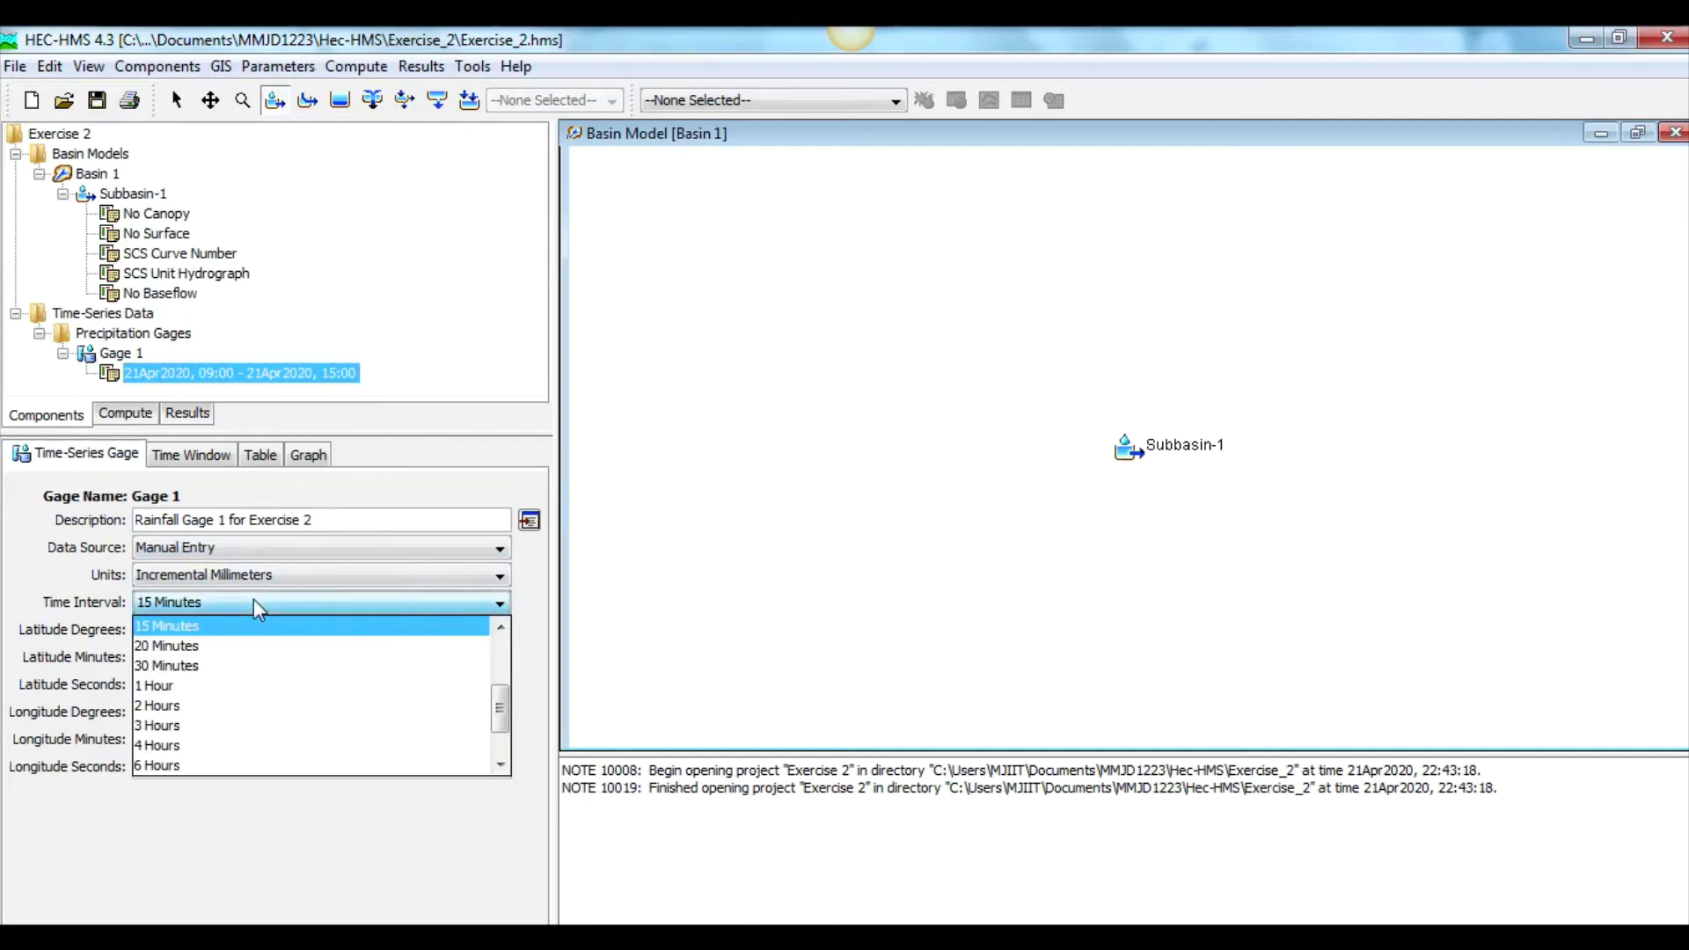
left_click(227, 685)
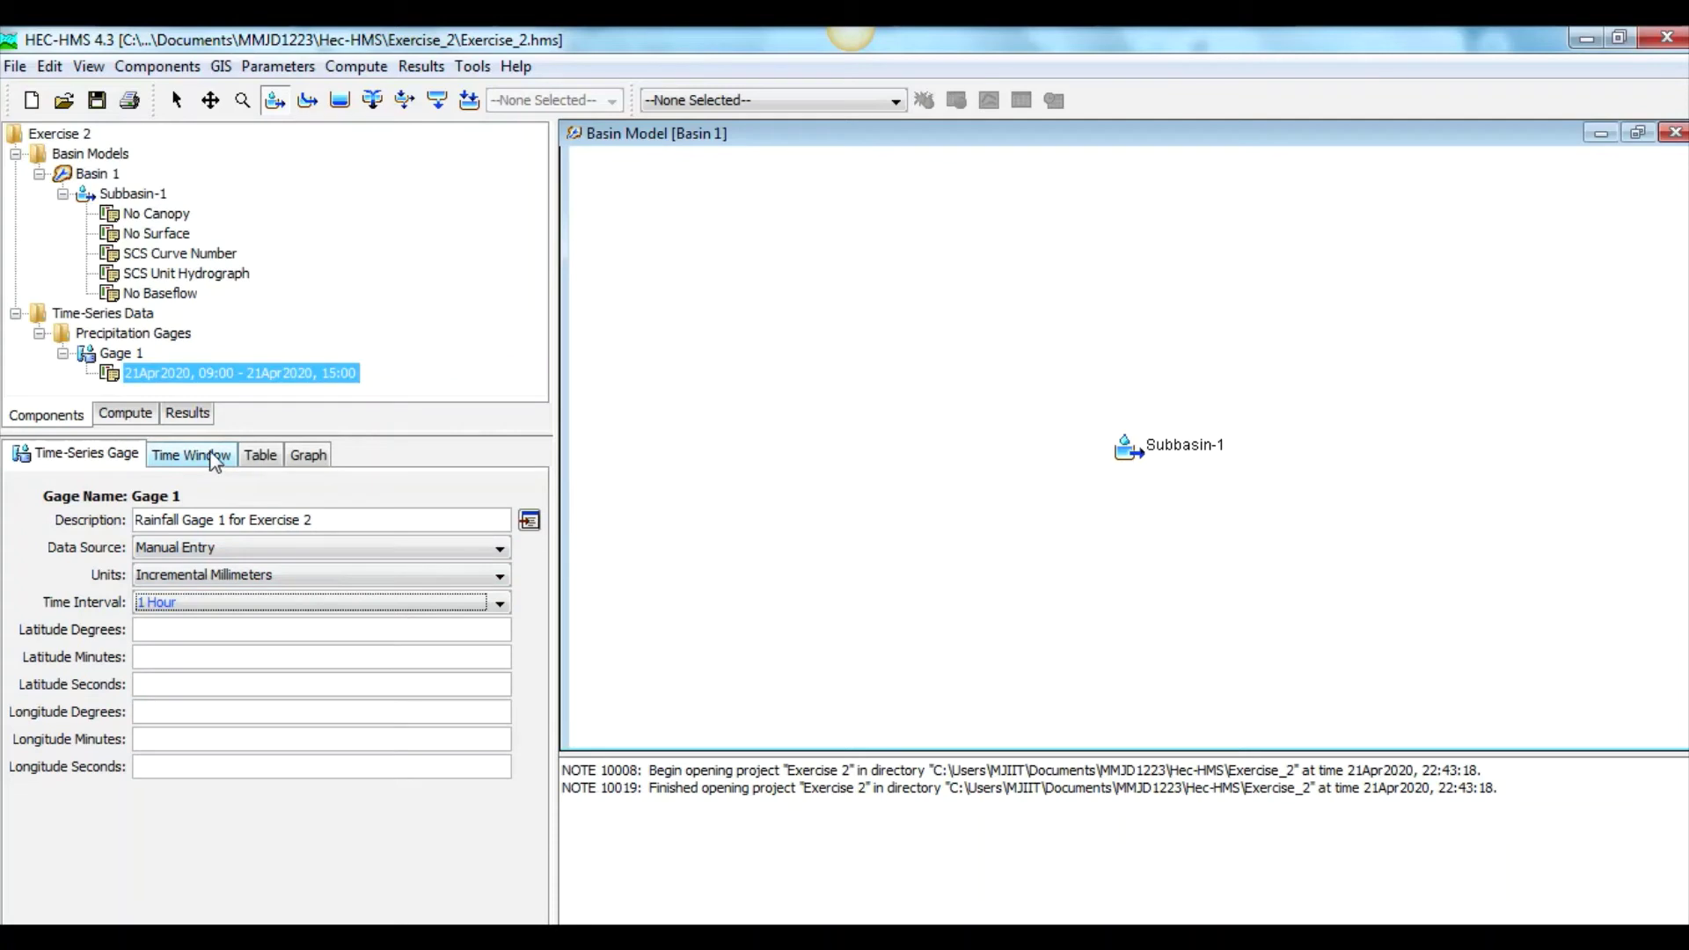
Step: Enter Gage 1's precipitation on 21Apr2020 as 5.08 mm at 10:00, 10.16 mm at 11:00 and 2.54 mm at 12:00
left_click(260, 459)
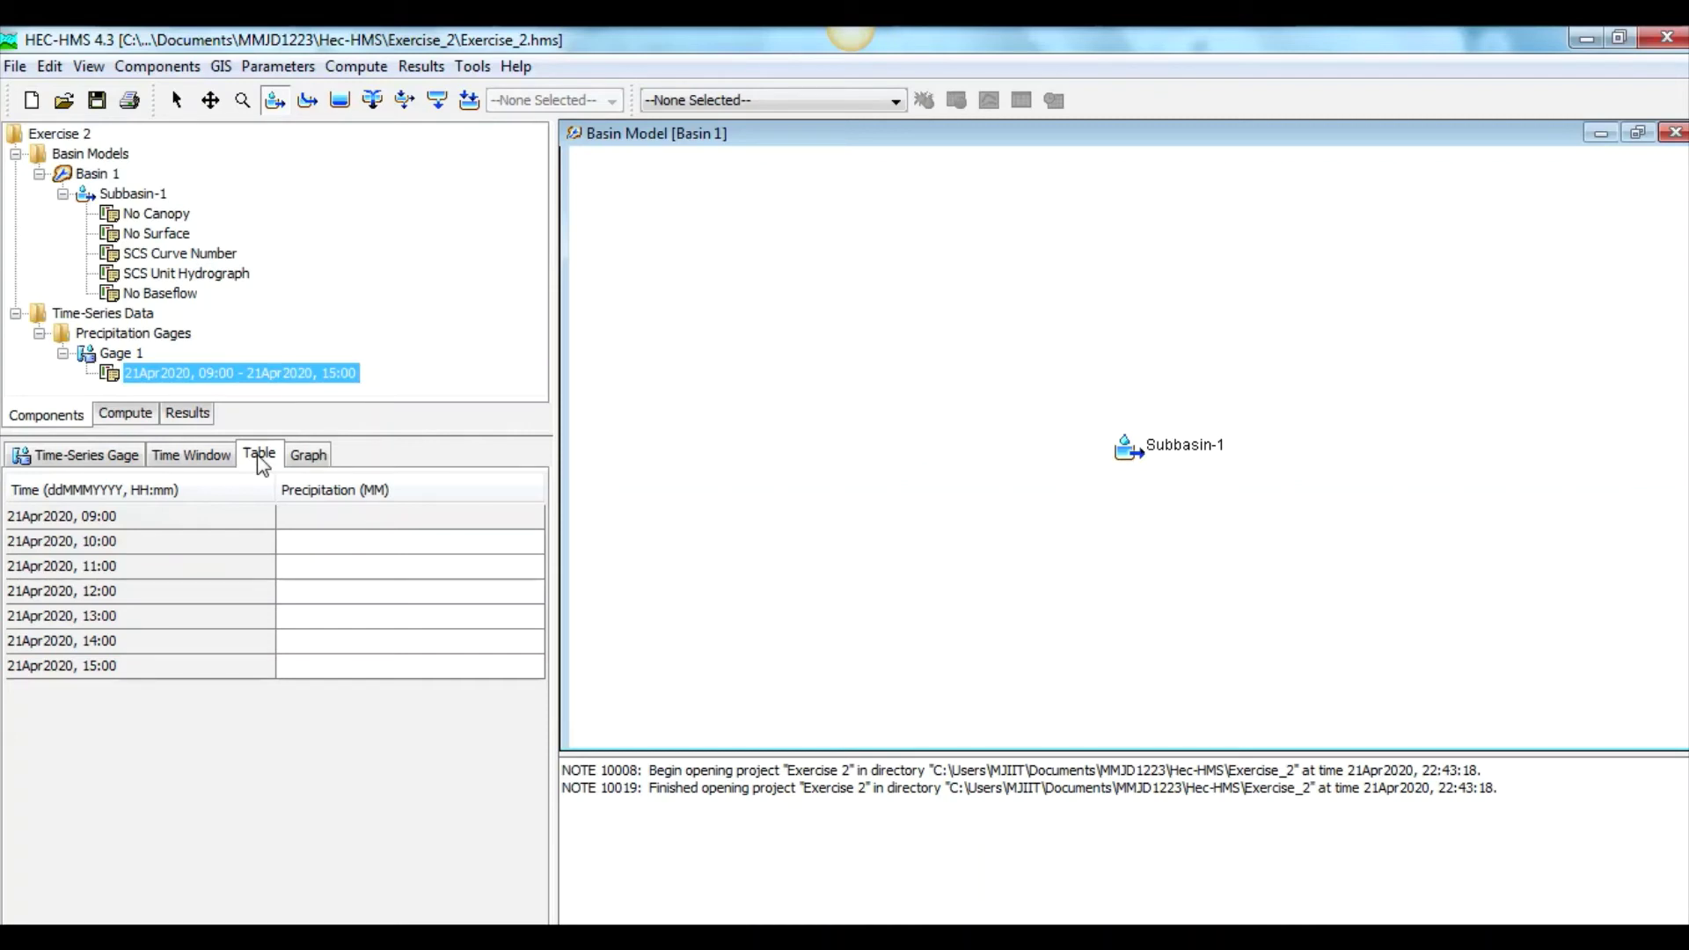
left_click(317, 548)
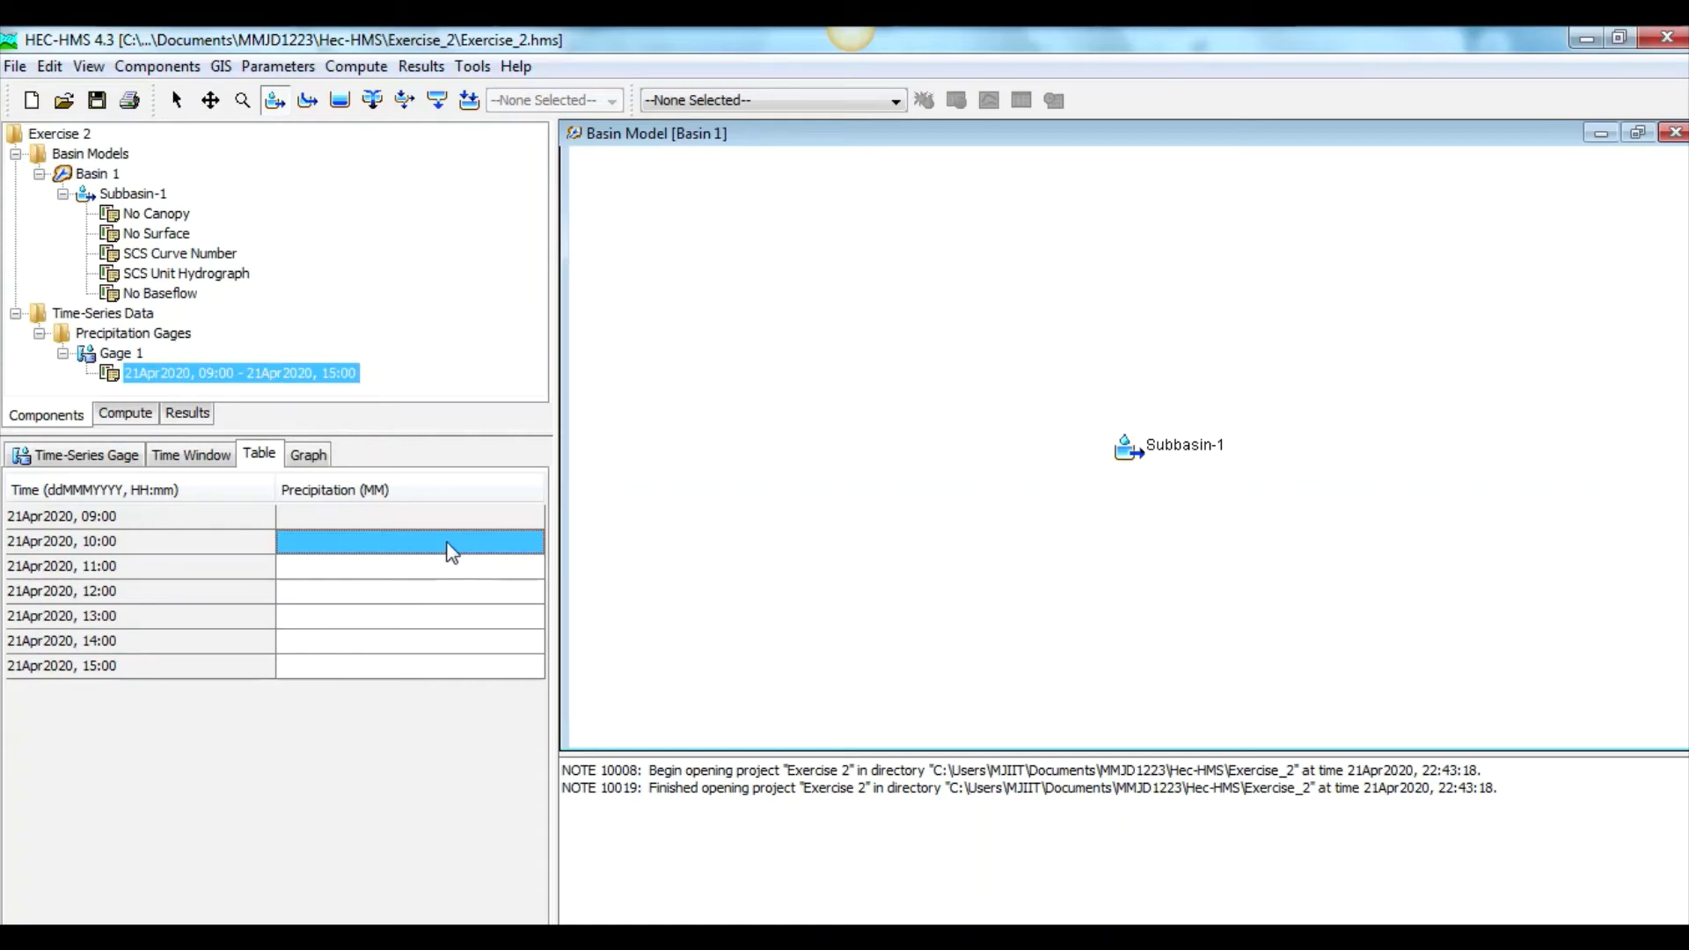
type("5.08")
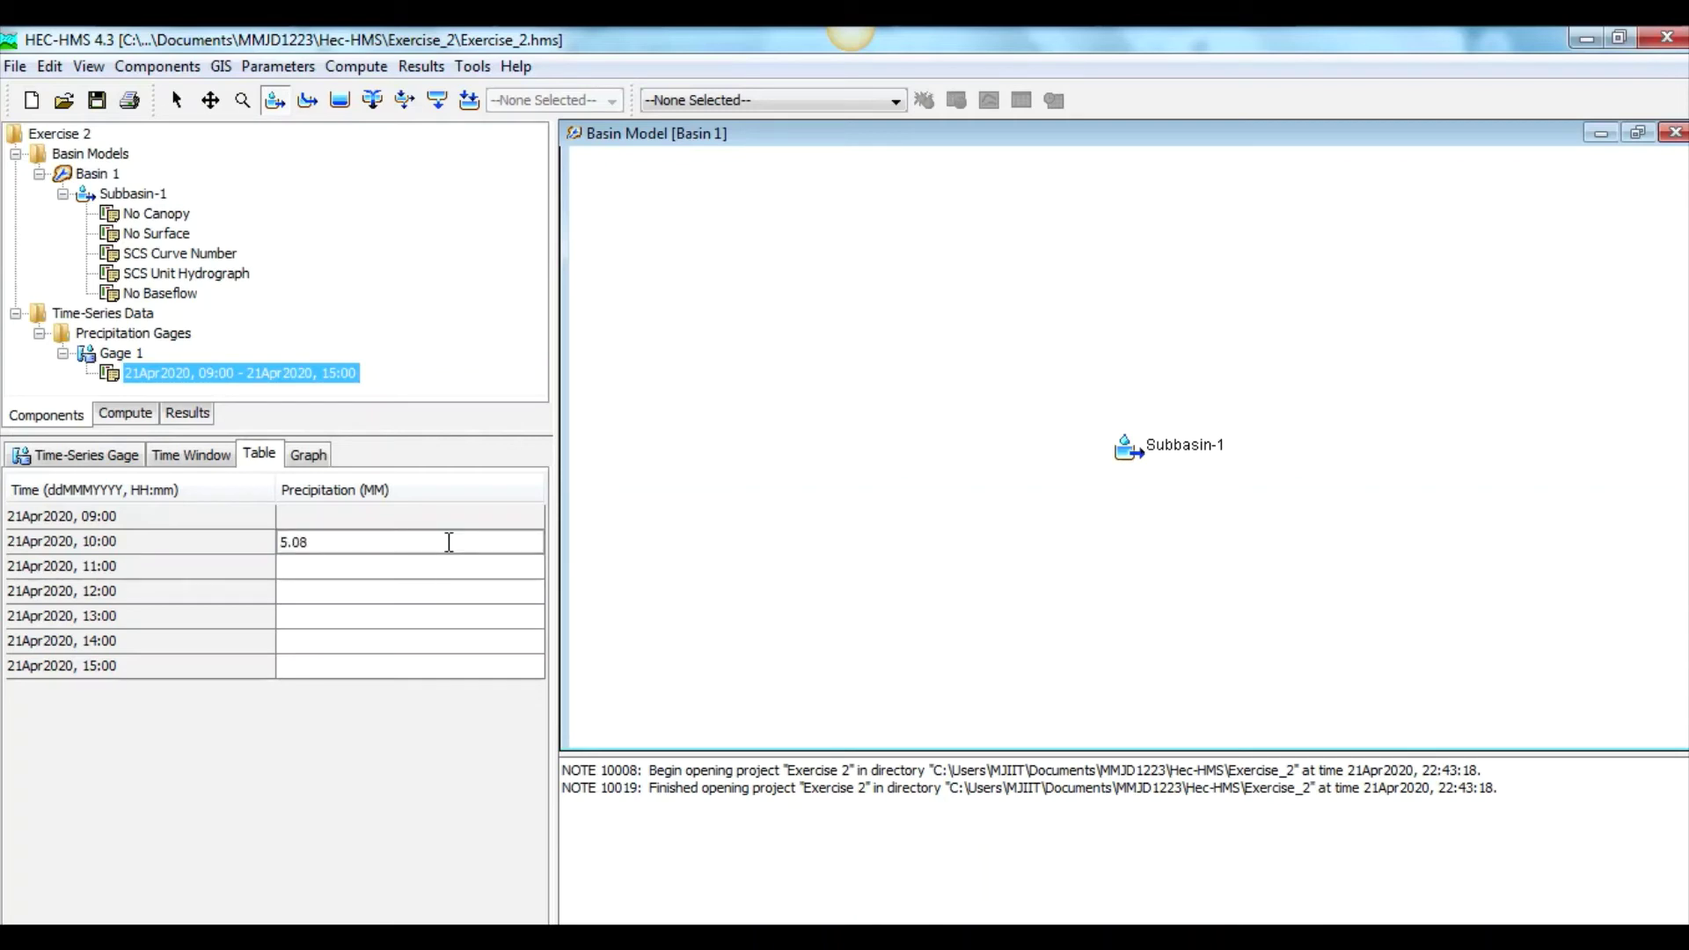
left_click(431, 568)
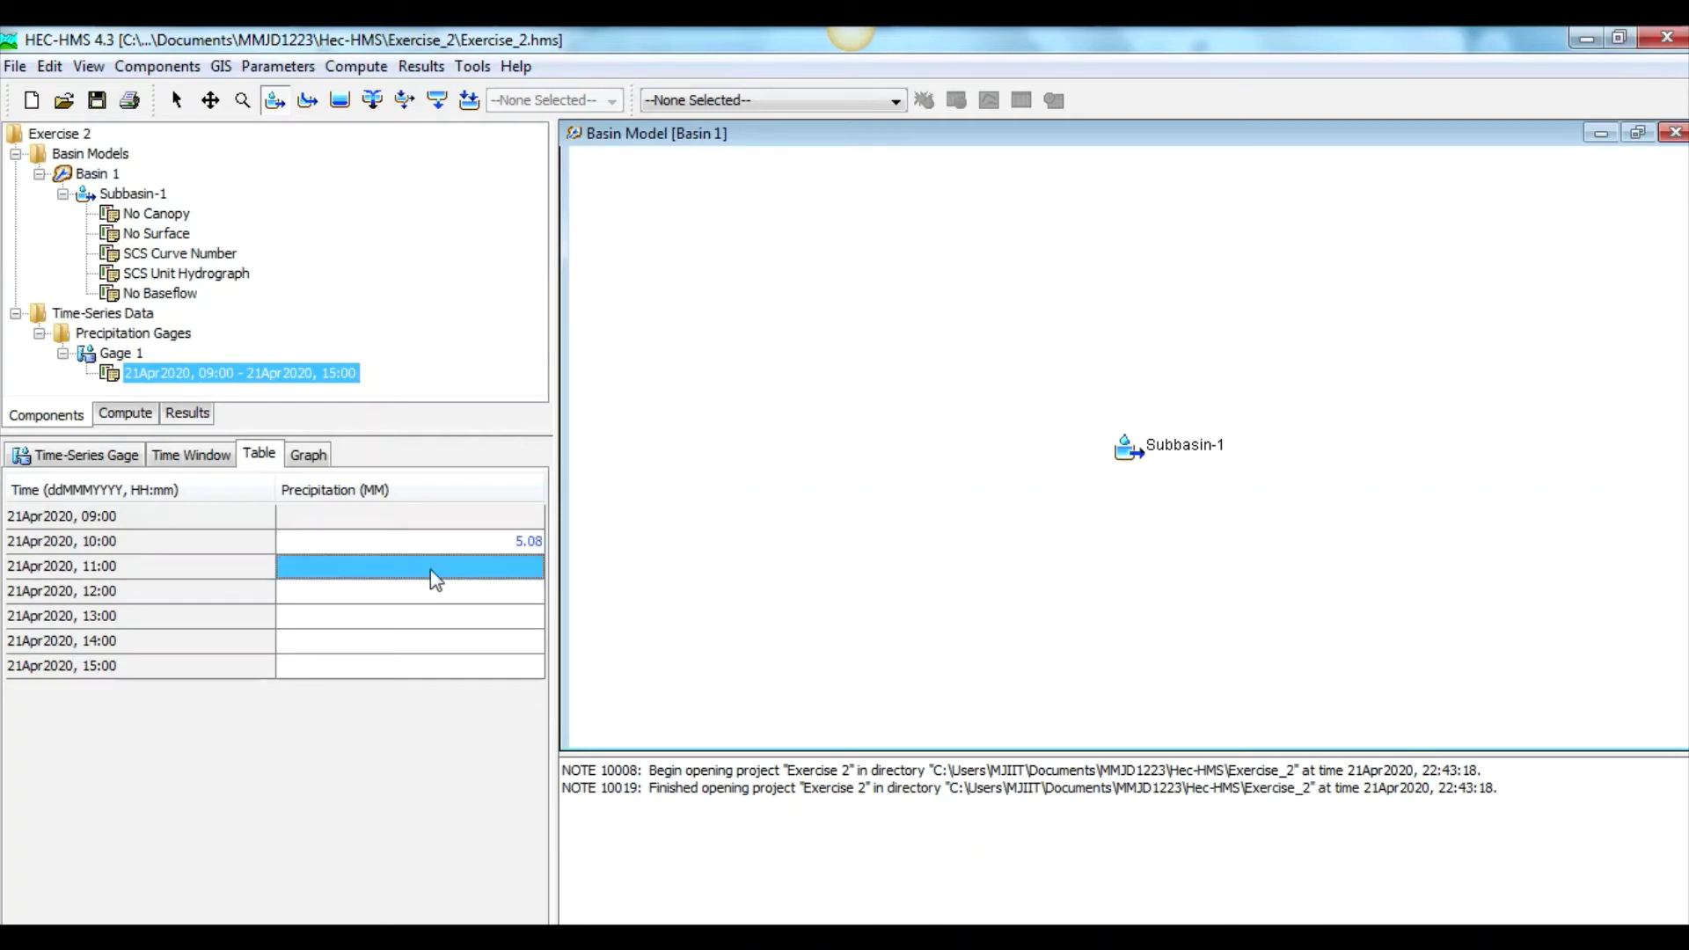
type("10.")
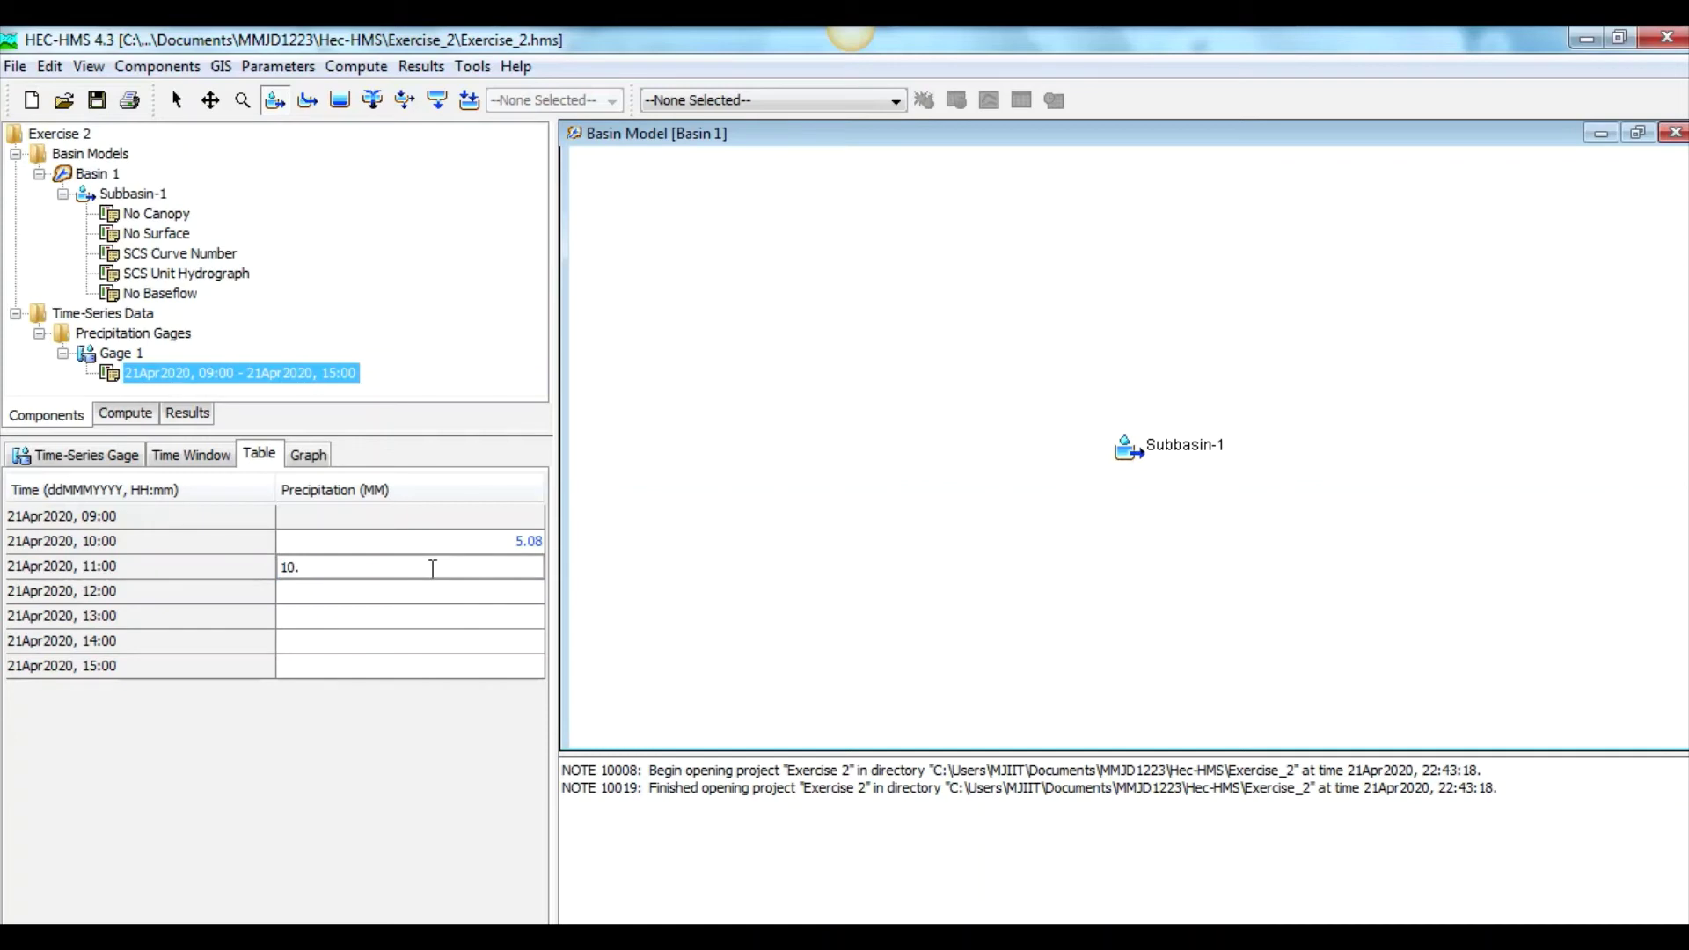
type("16")
left_click(384, 605)
type("2")
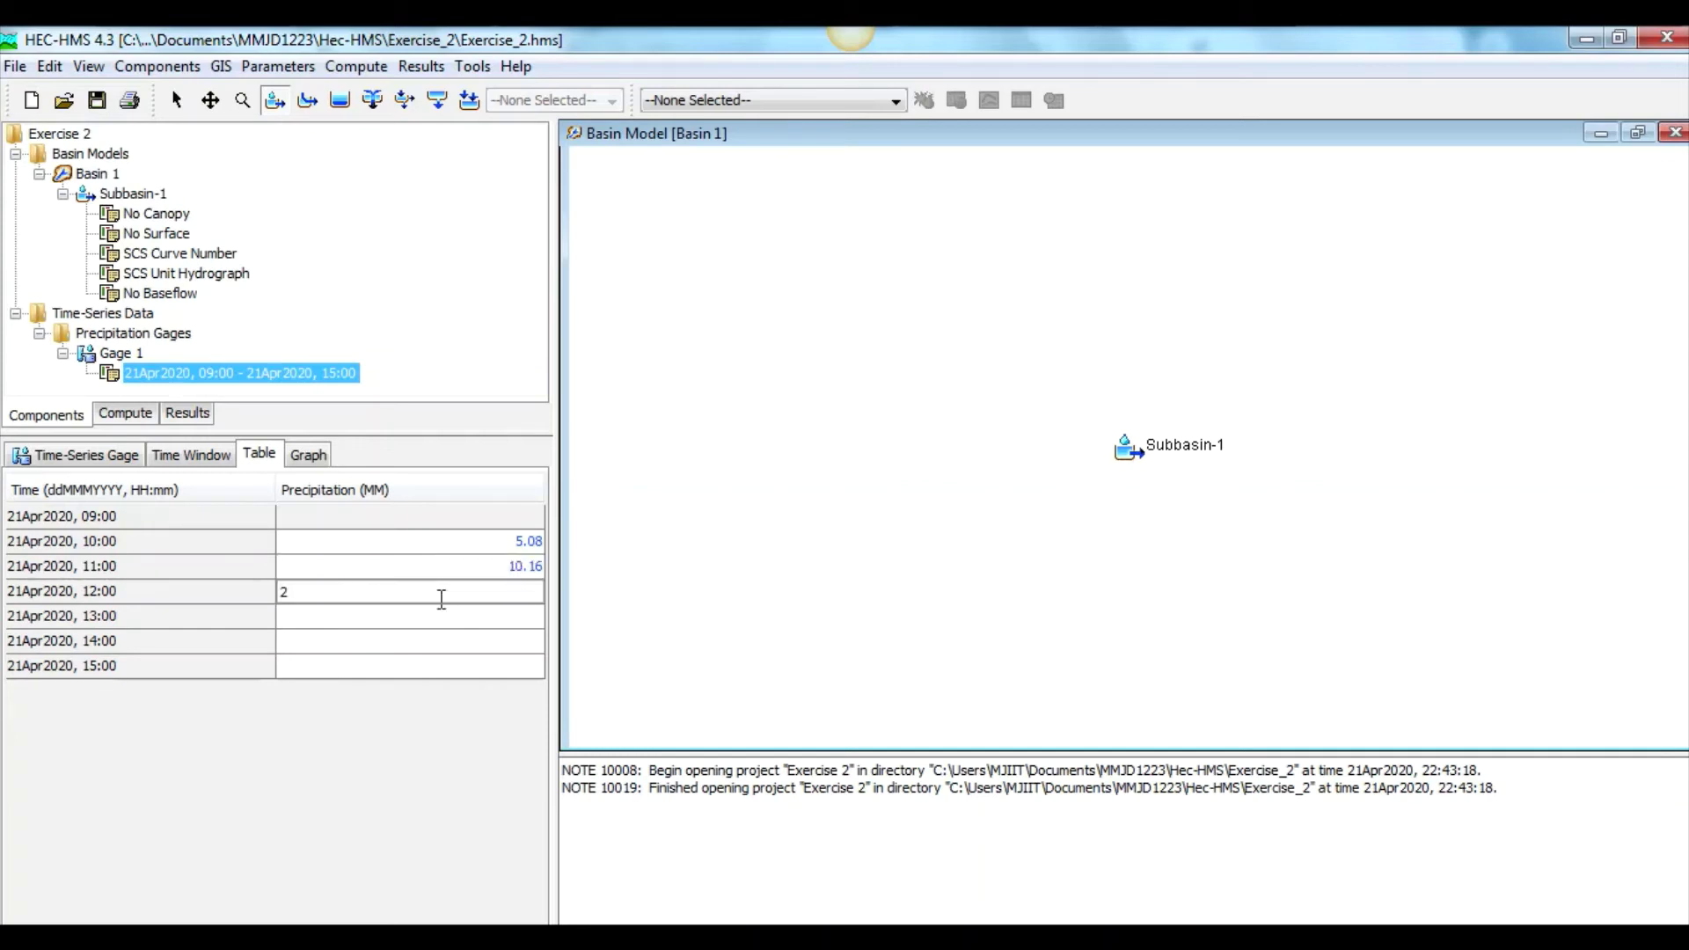
type(".54")
Step: Enter Gage 1's remaining precipitation as 2 mm at 13:00, 1 mm at 14:00 and 0 mm at 15:00
left_click(479, 624)
type("2")
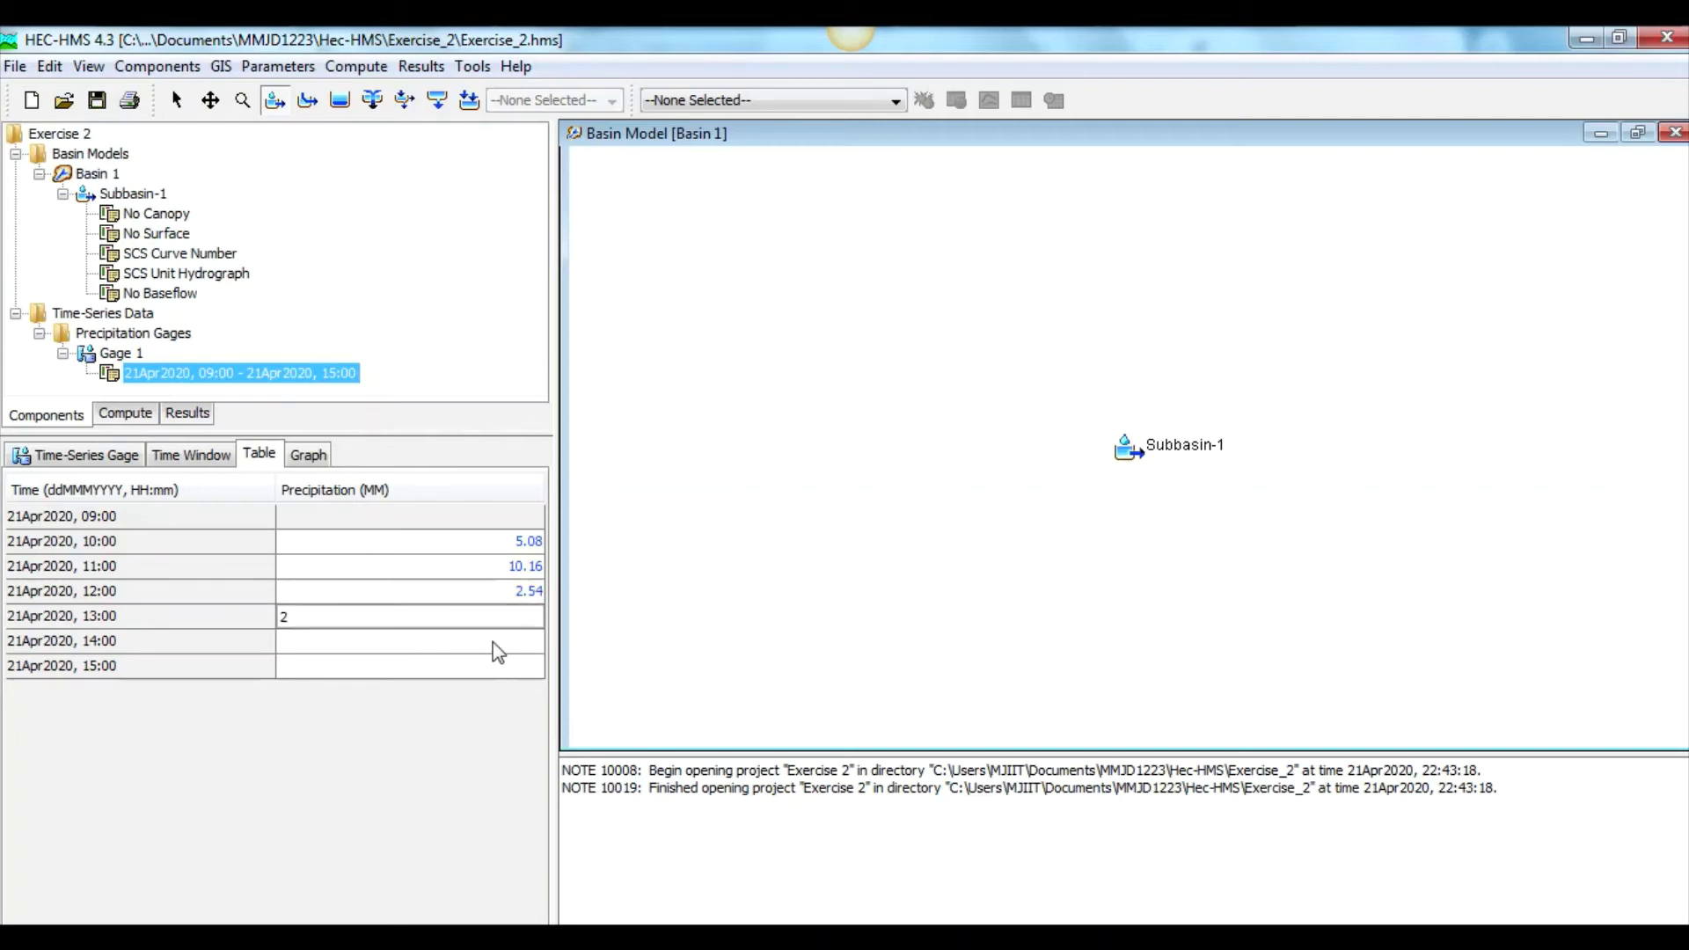
left_click(493, 641)
type("1")
left_click(504, 665)
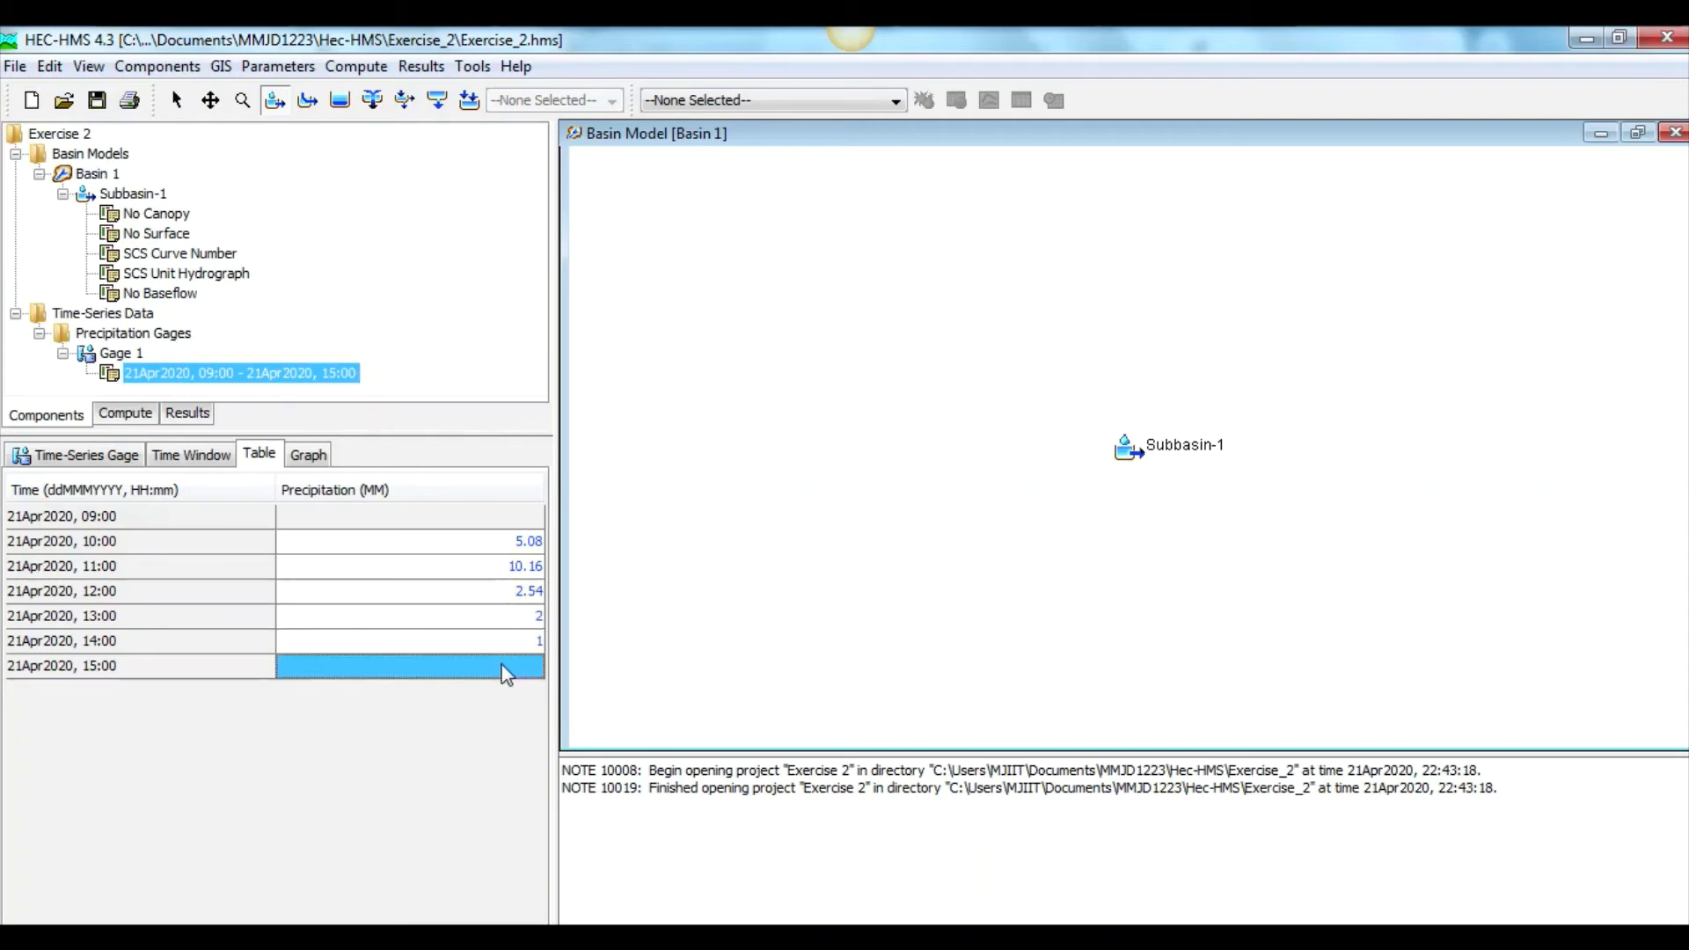
type("0")
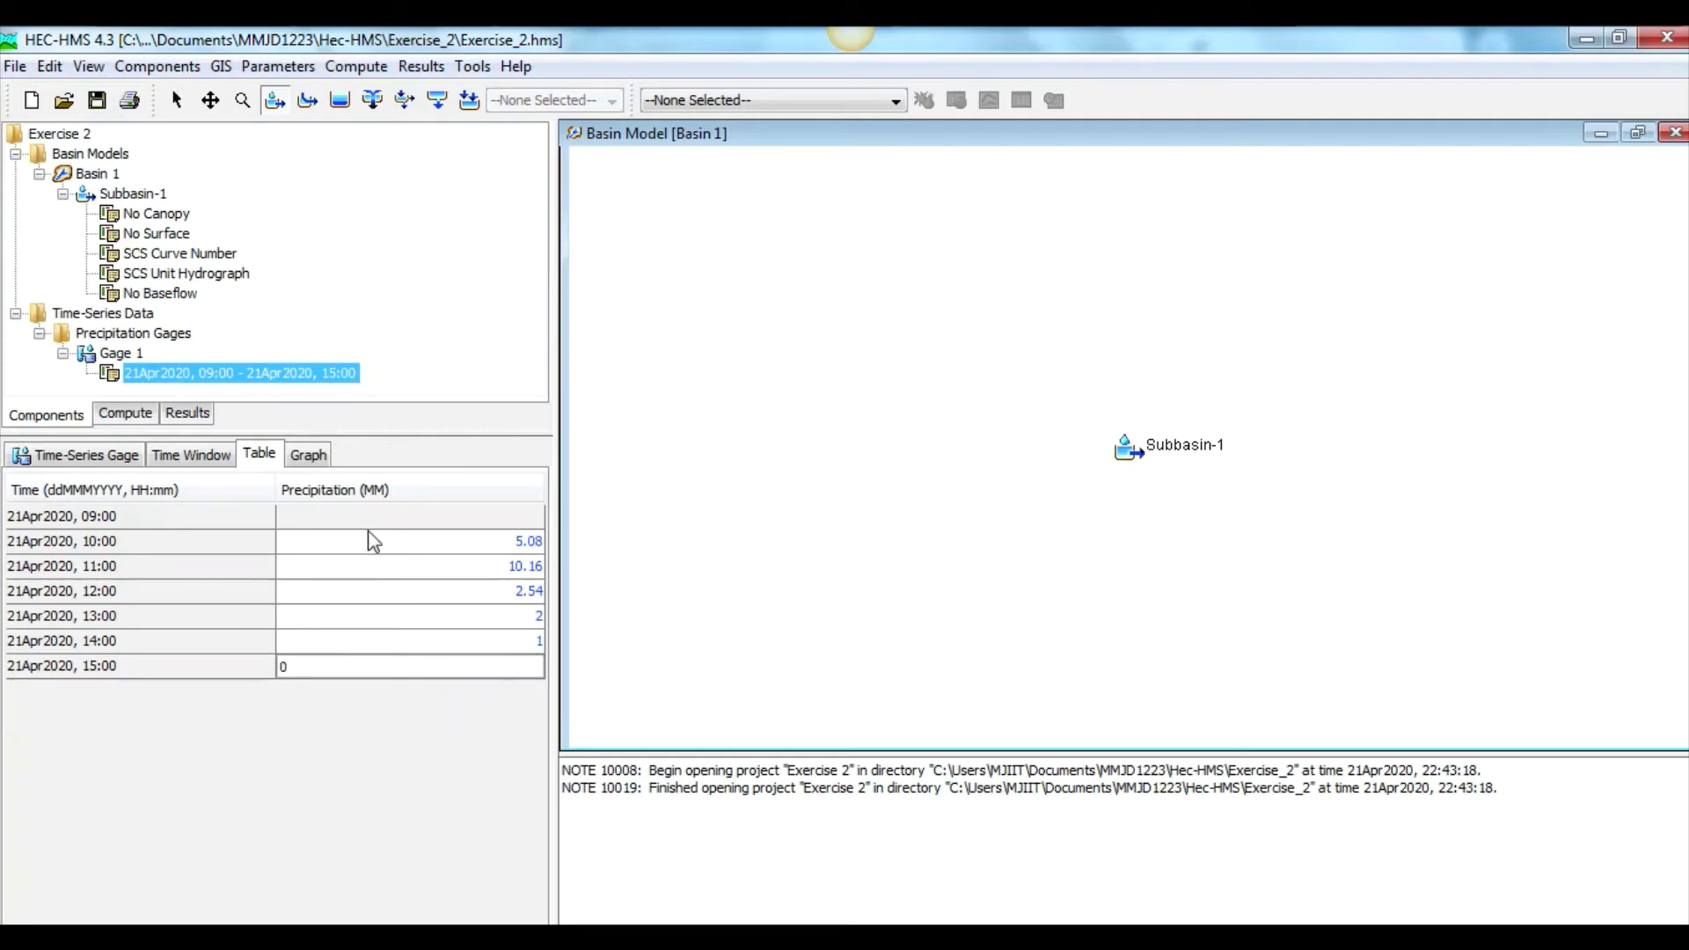
left_click(403, 617)
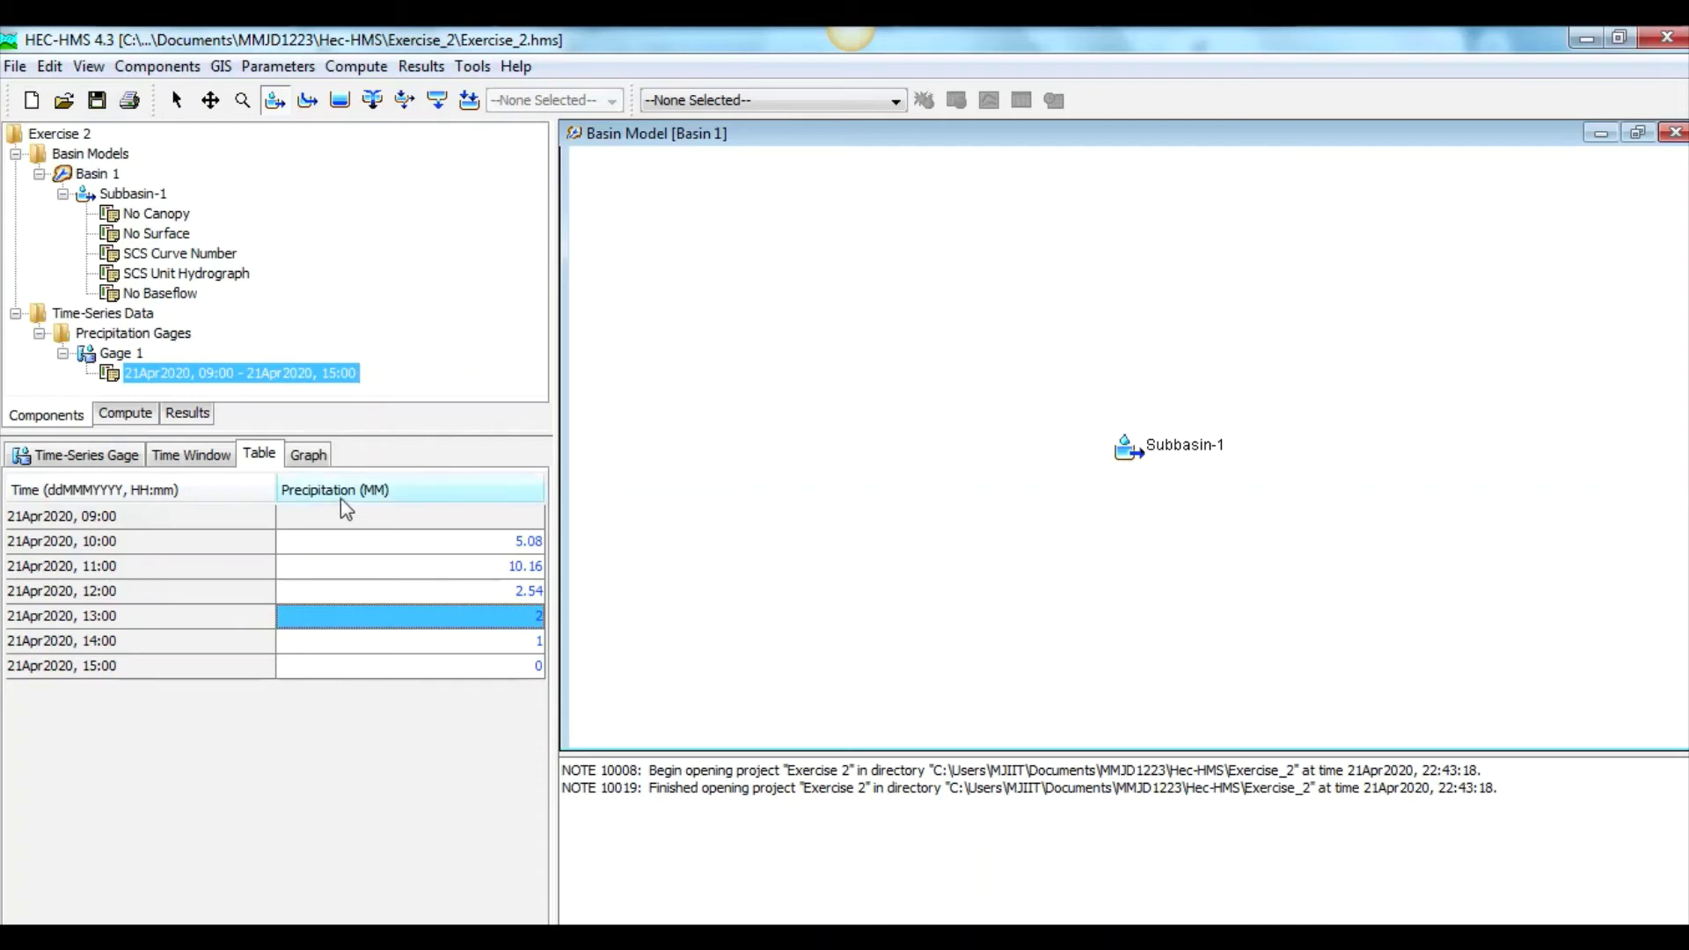
Step: Review Gage 1's rainfall graph, precipitation table, time window and general gage settings
left_click(315, 458)
left_click(274, 456)
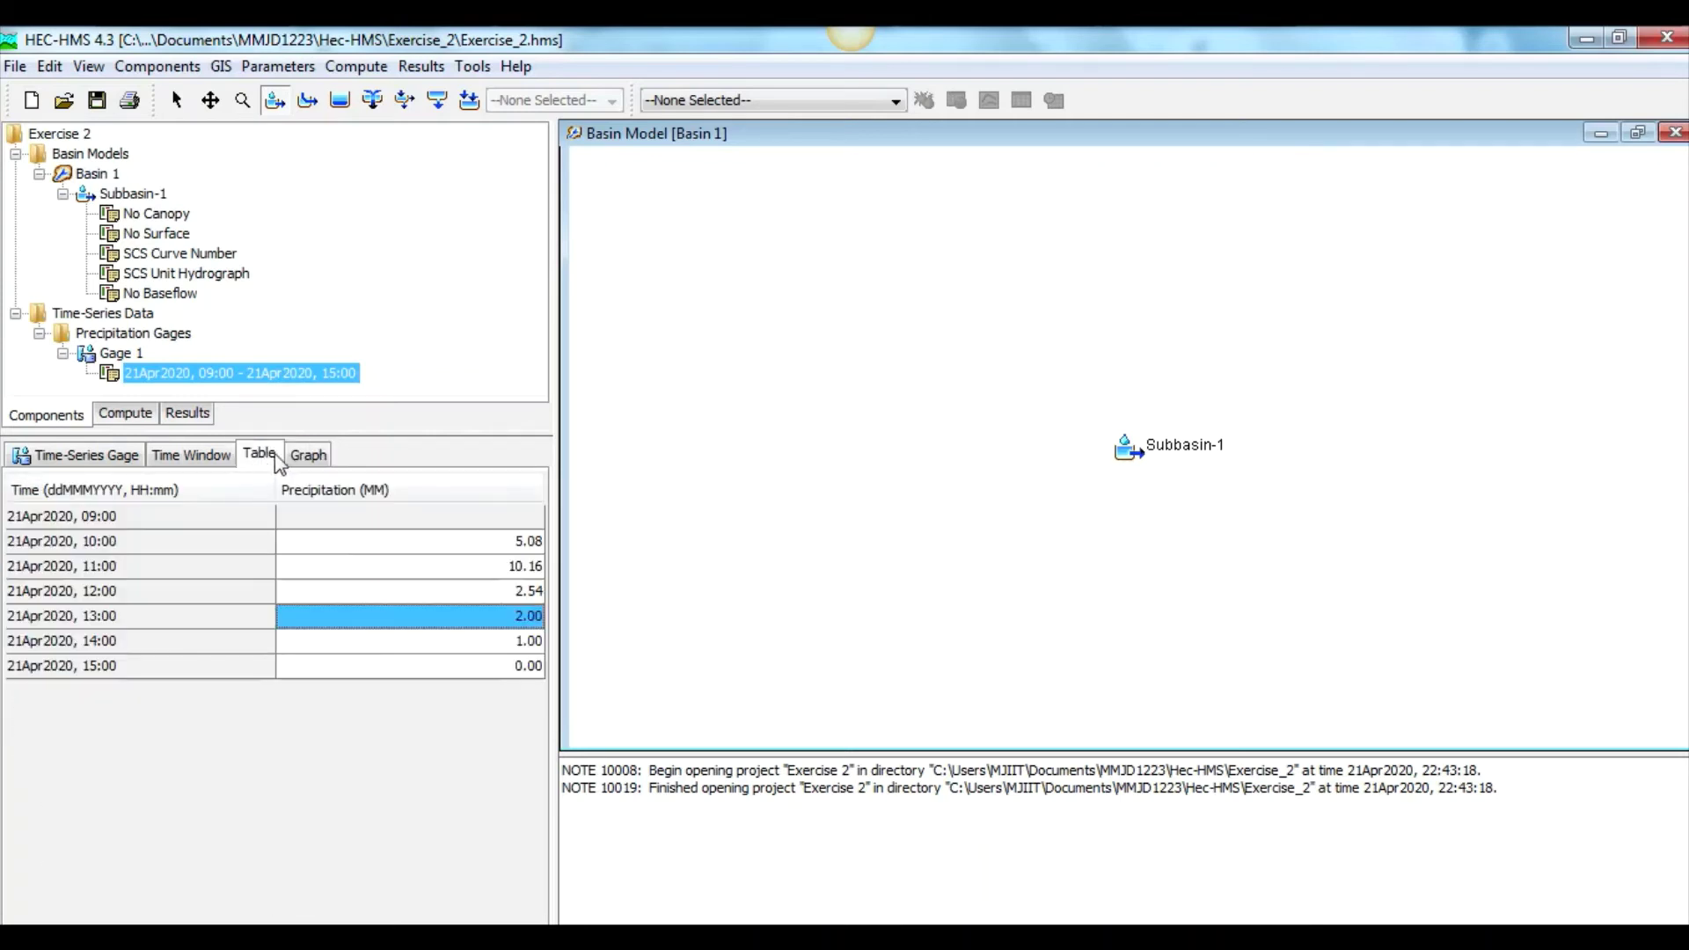
left_click(306, 456)
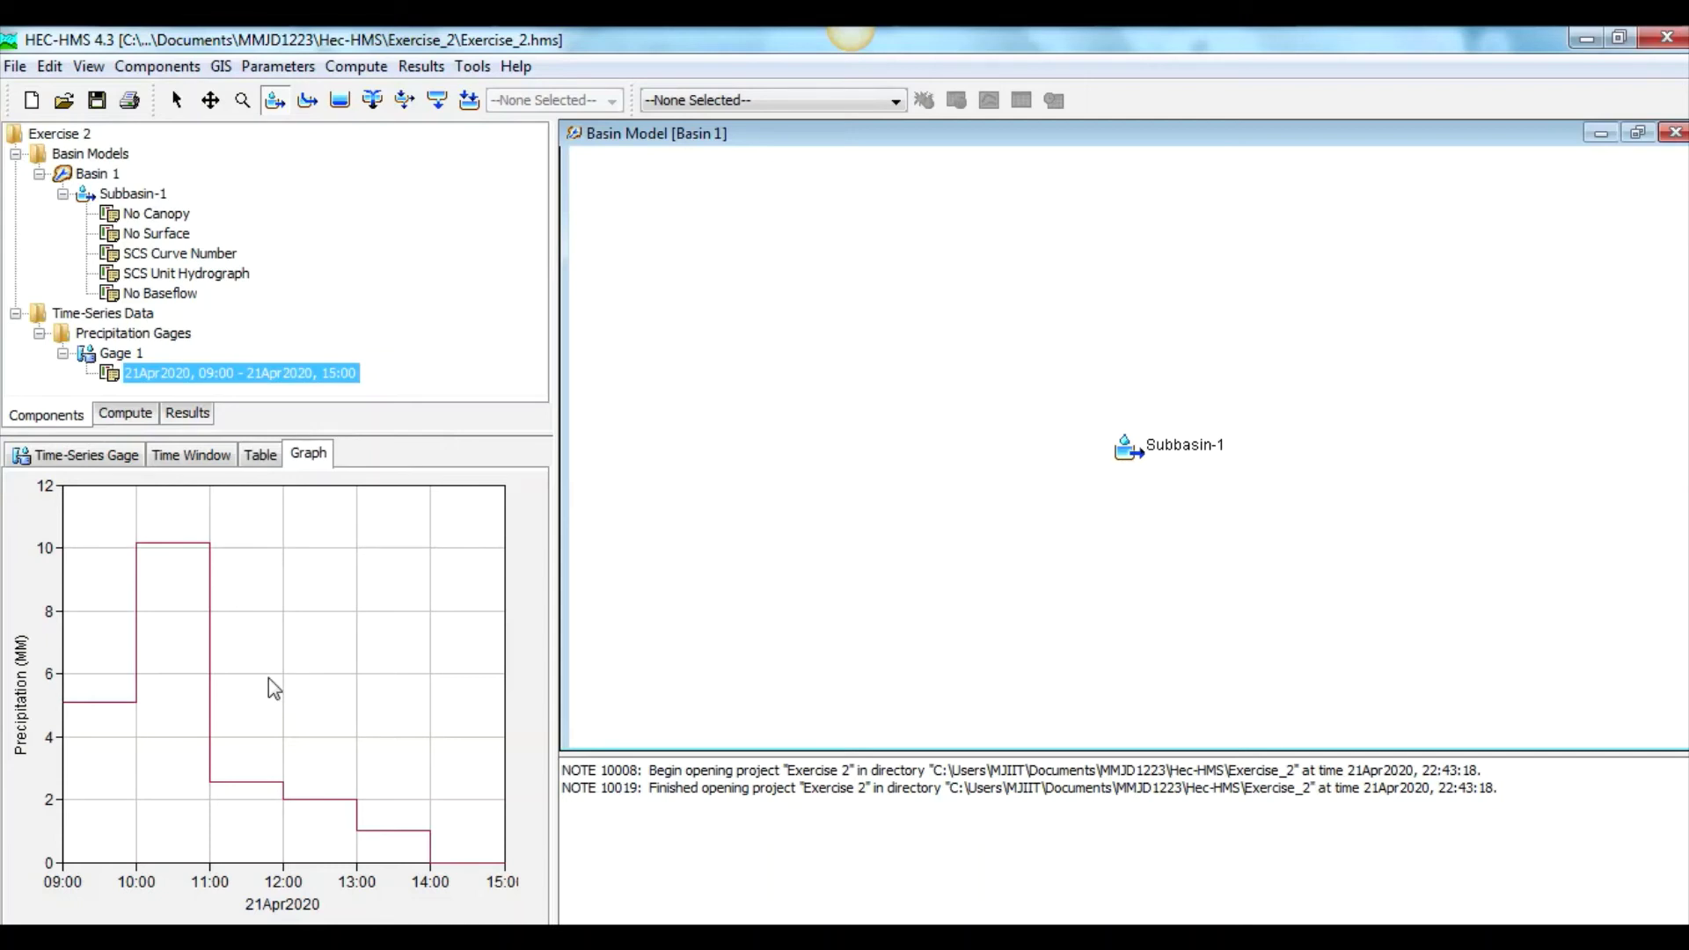
left_click(125, 452)
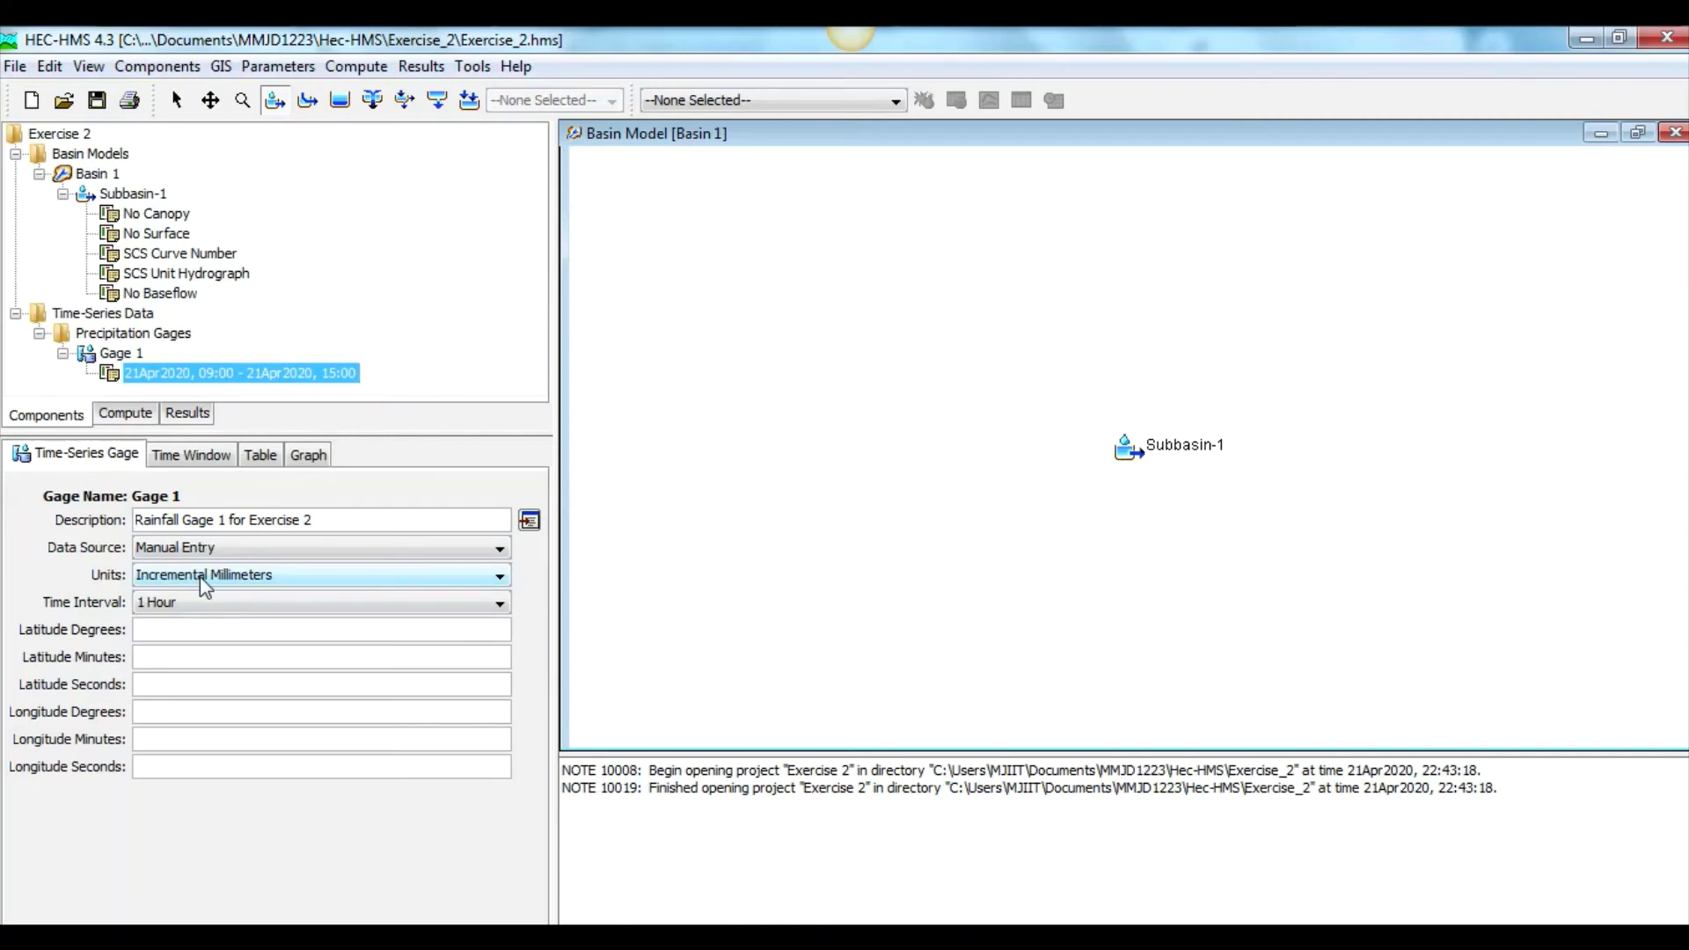
left_click(215, 457)
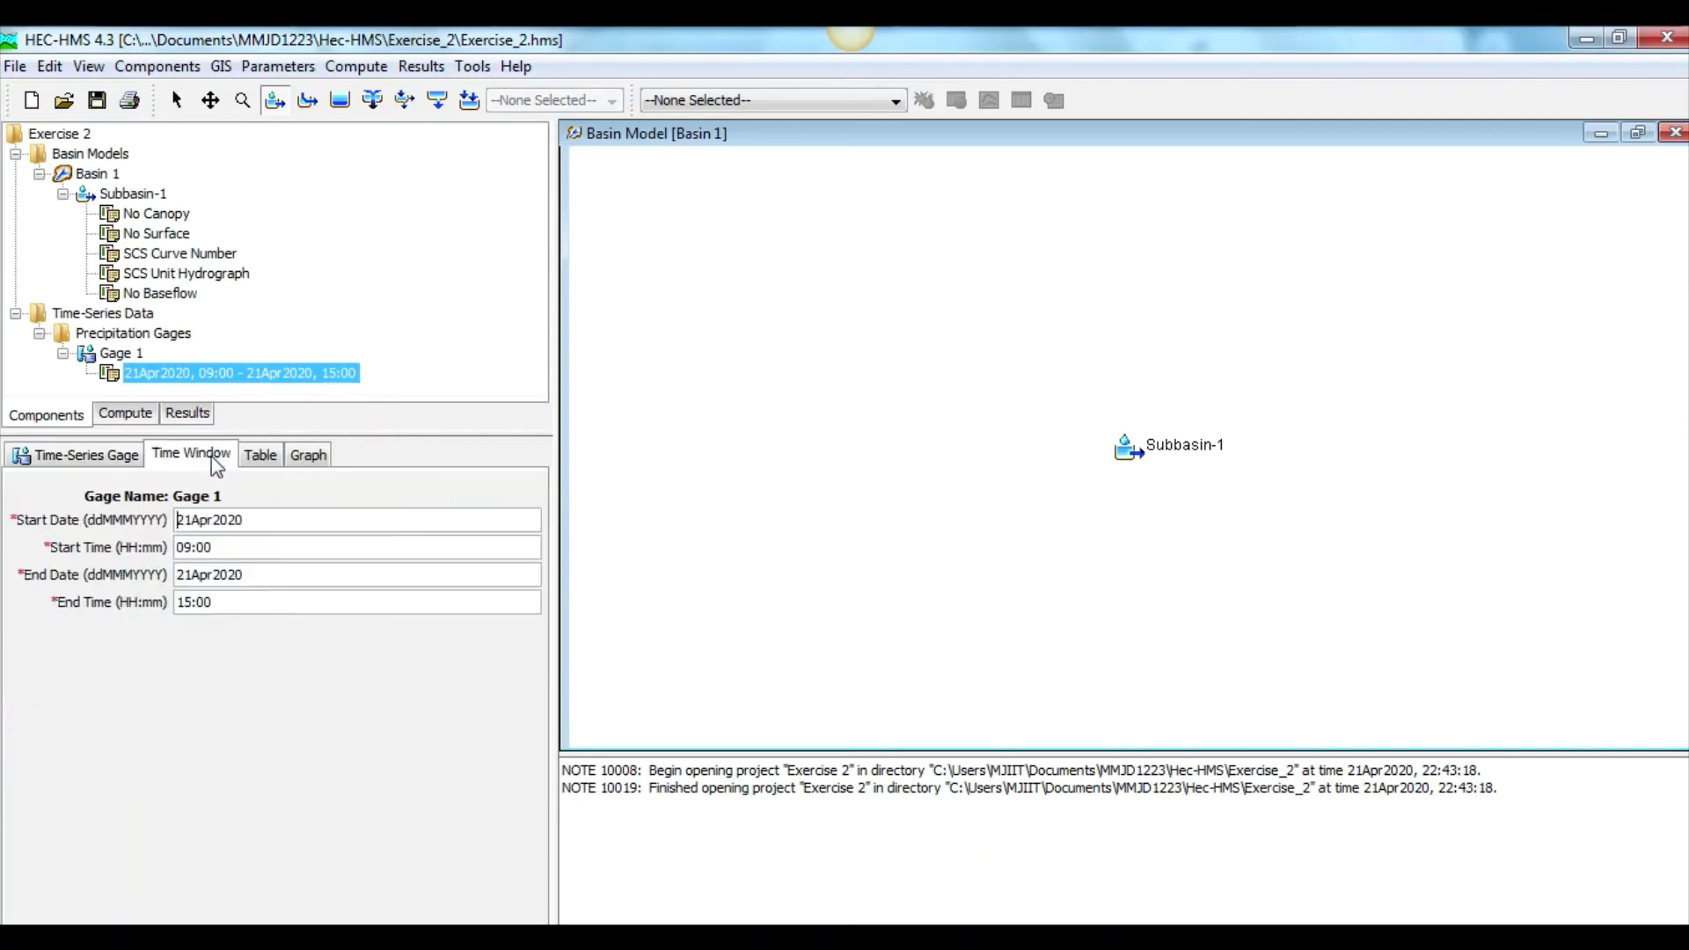
left_click(264, 455)
left_click(305, 455)
left_click(261, 456)
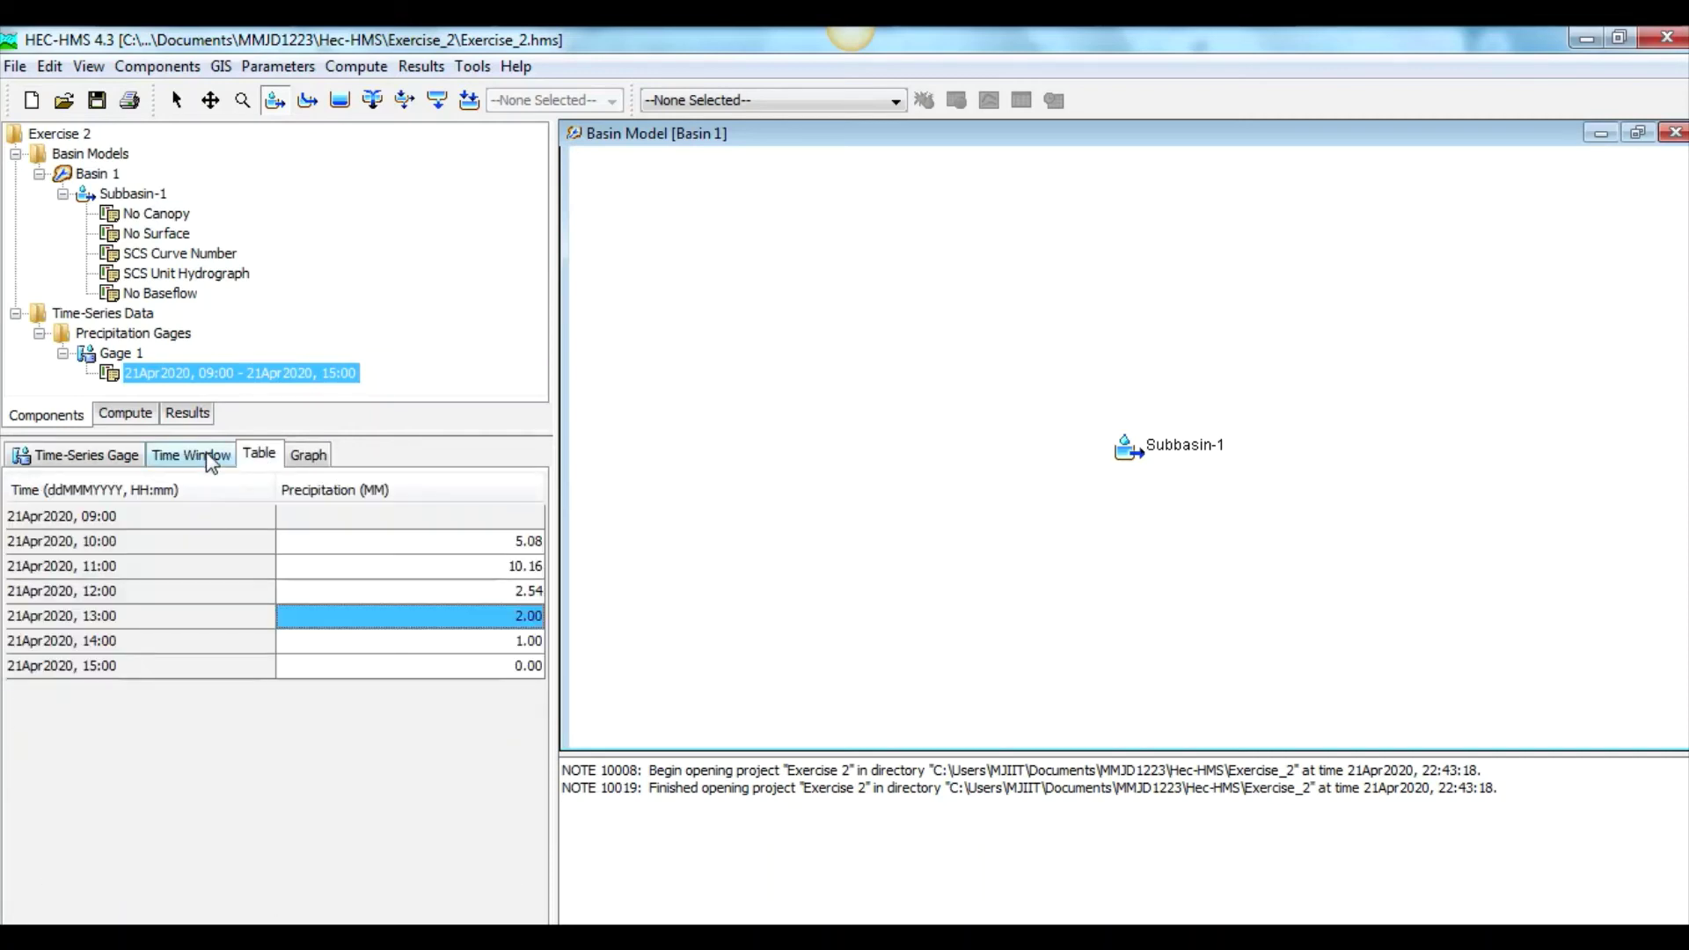
left_click(195, 456)
left_click(121, 463)
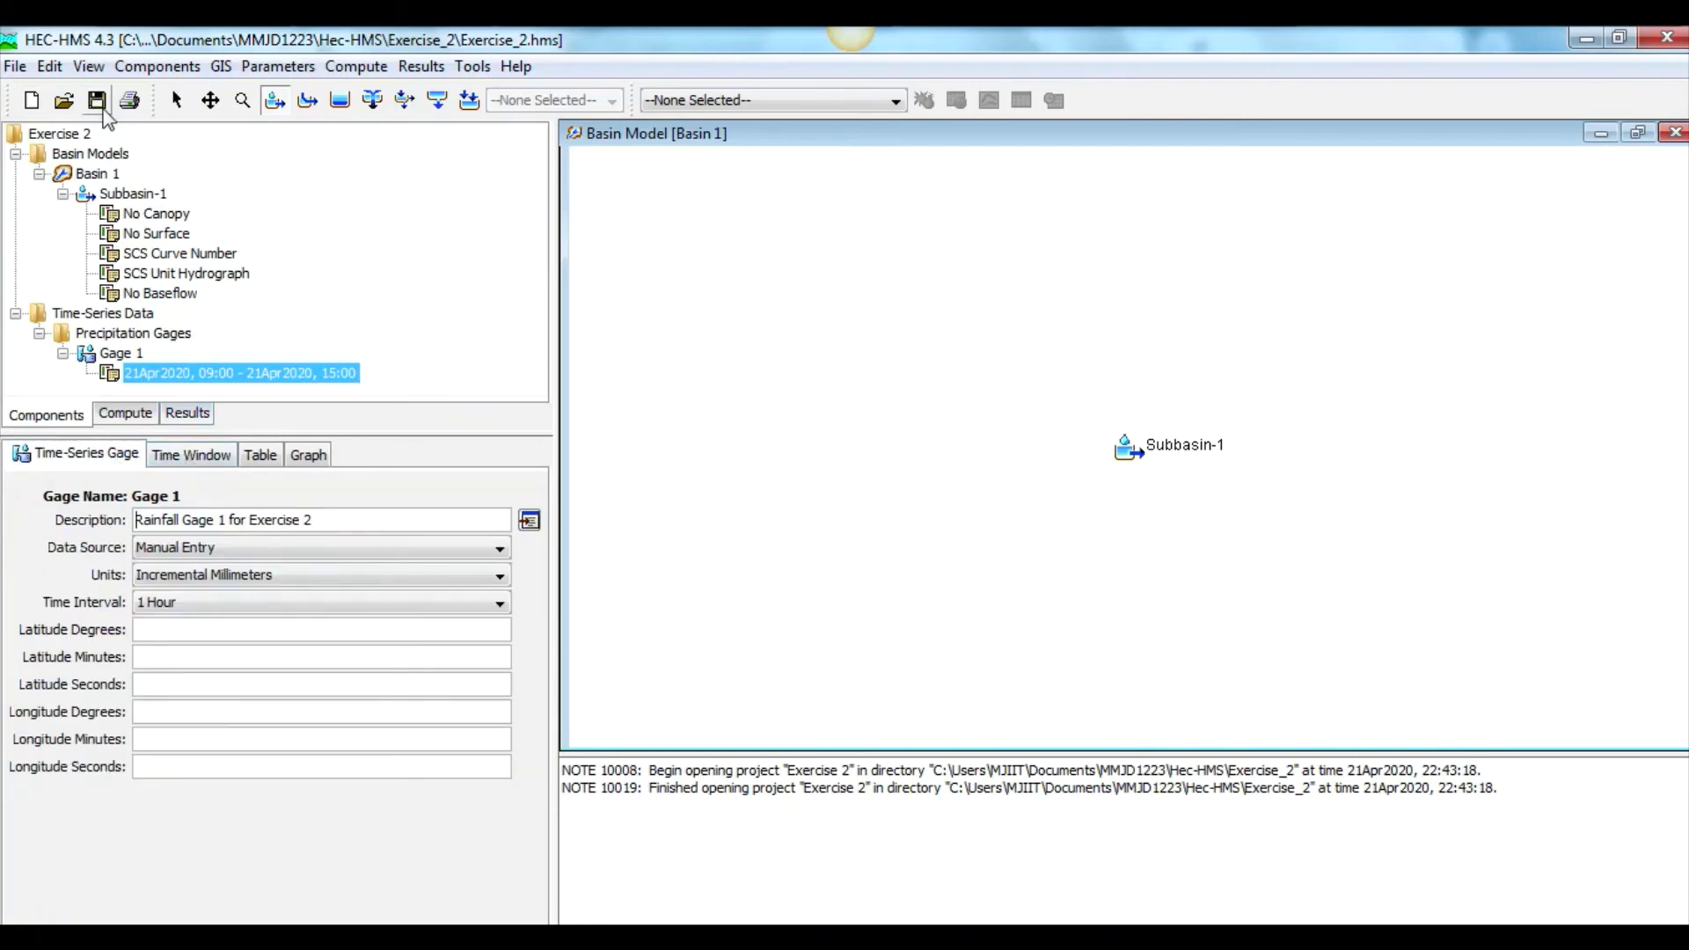
Step: Save the project with the completed rainfall gage data
left_click(96, 98)
left_click(103, 313)
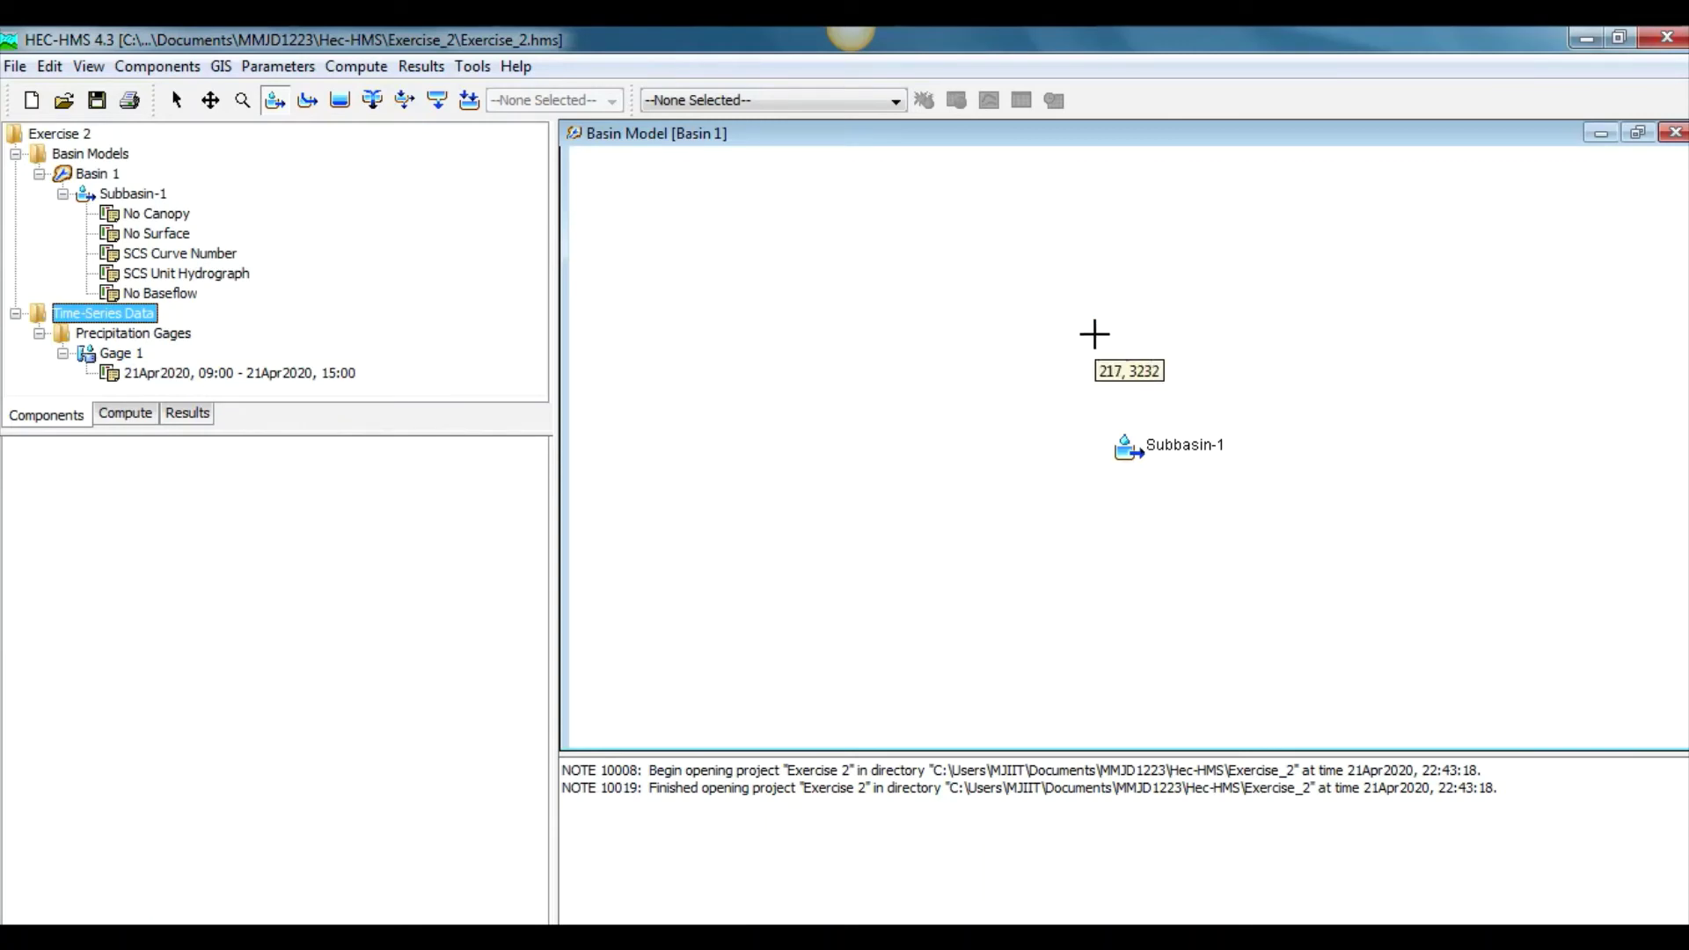
Step: Create a meteorologic model named Met 1 with the description "Meteorologic Model for Exercise 2"
left_click(167, 74)
mouse_move(168, 106)
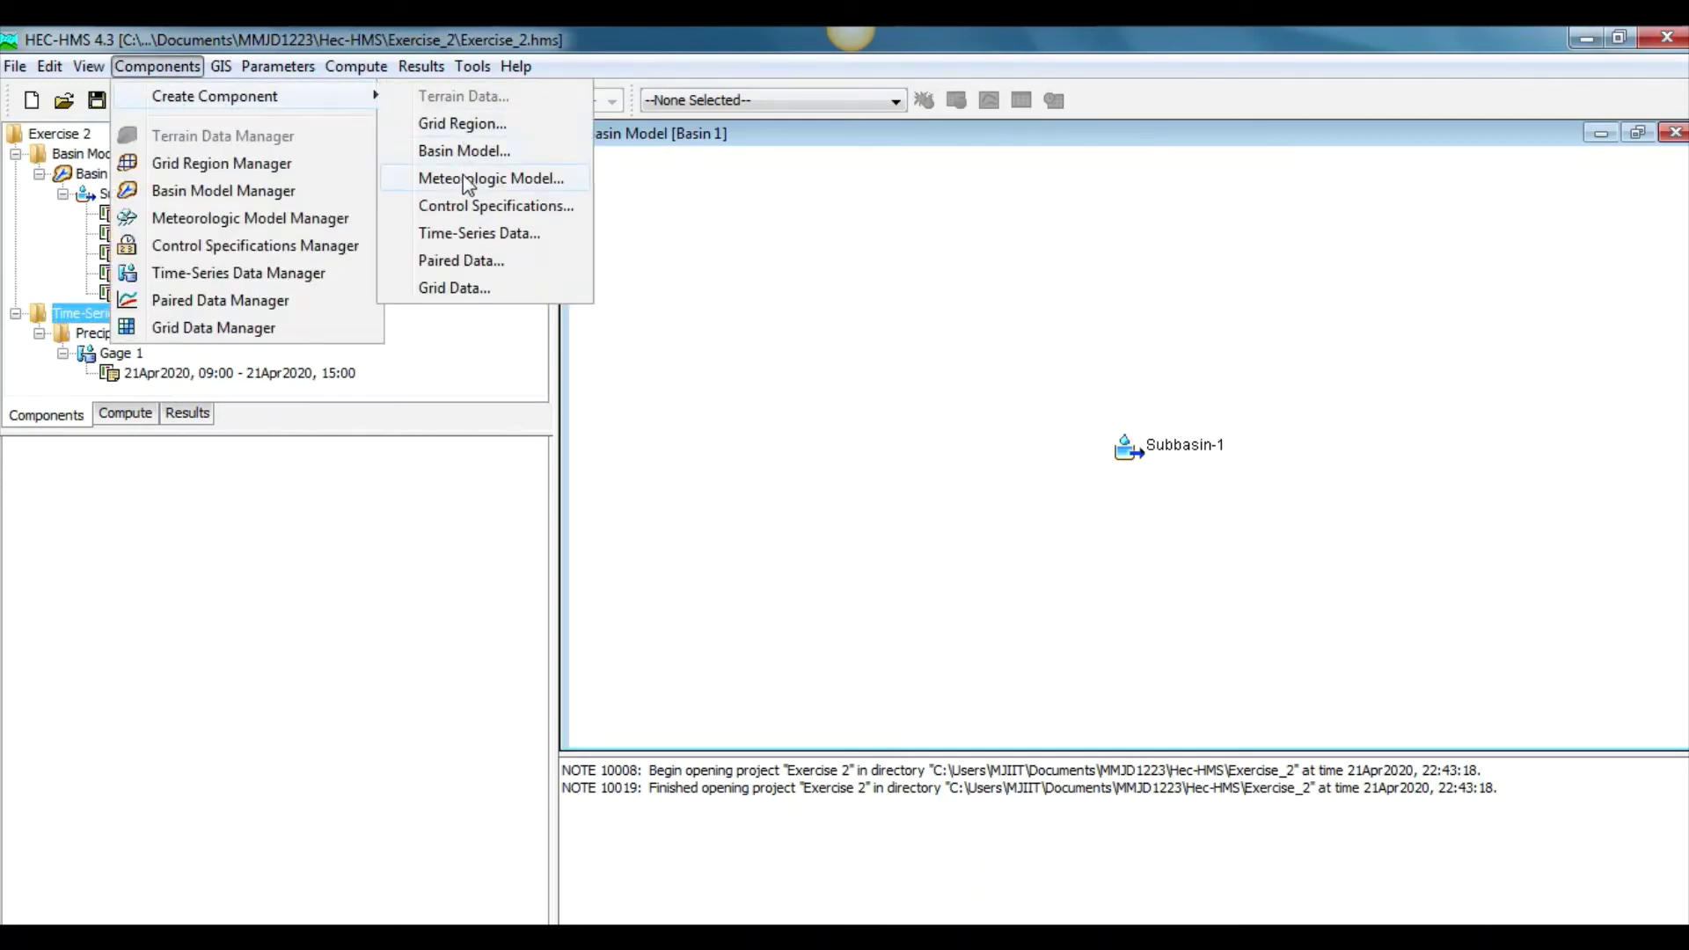
left_click(490, 178)
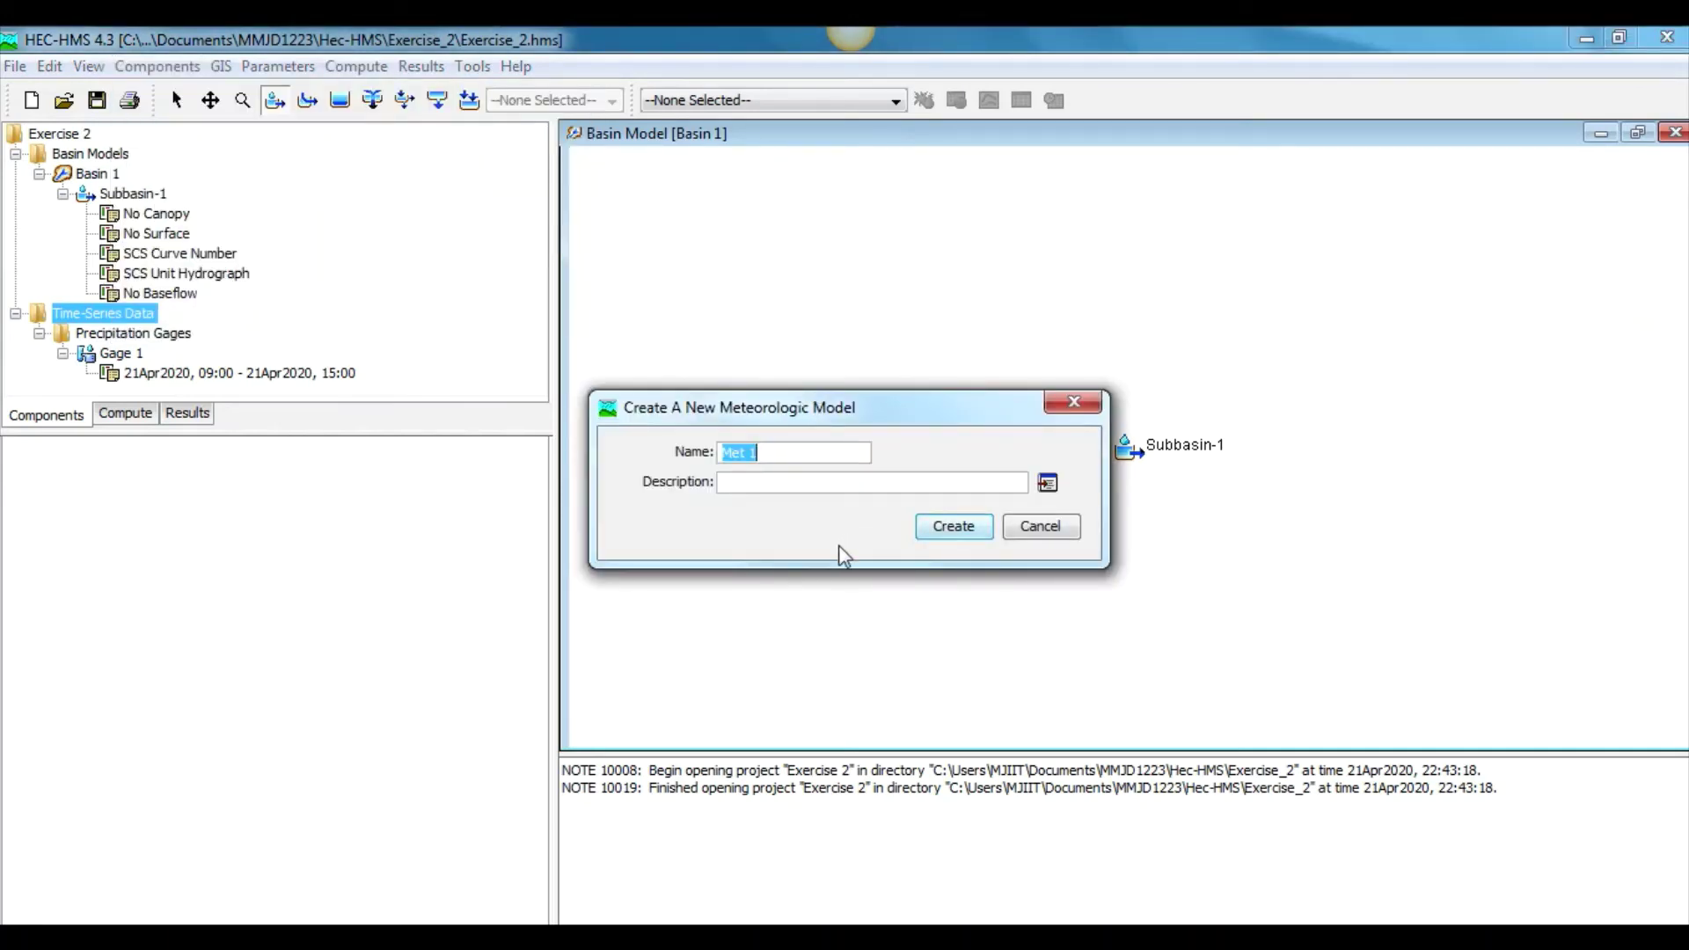
left_click(731, 483)
type("Meteorologic Model ")
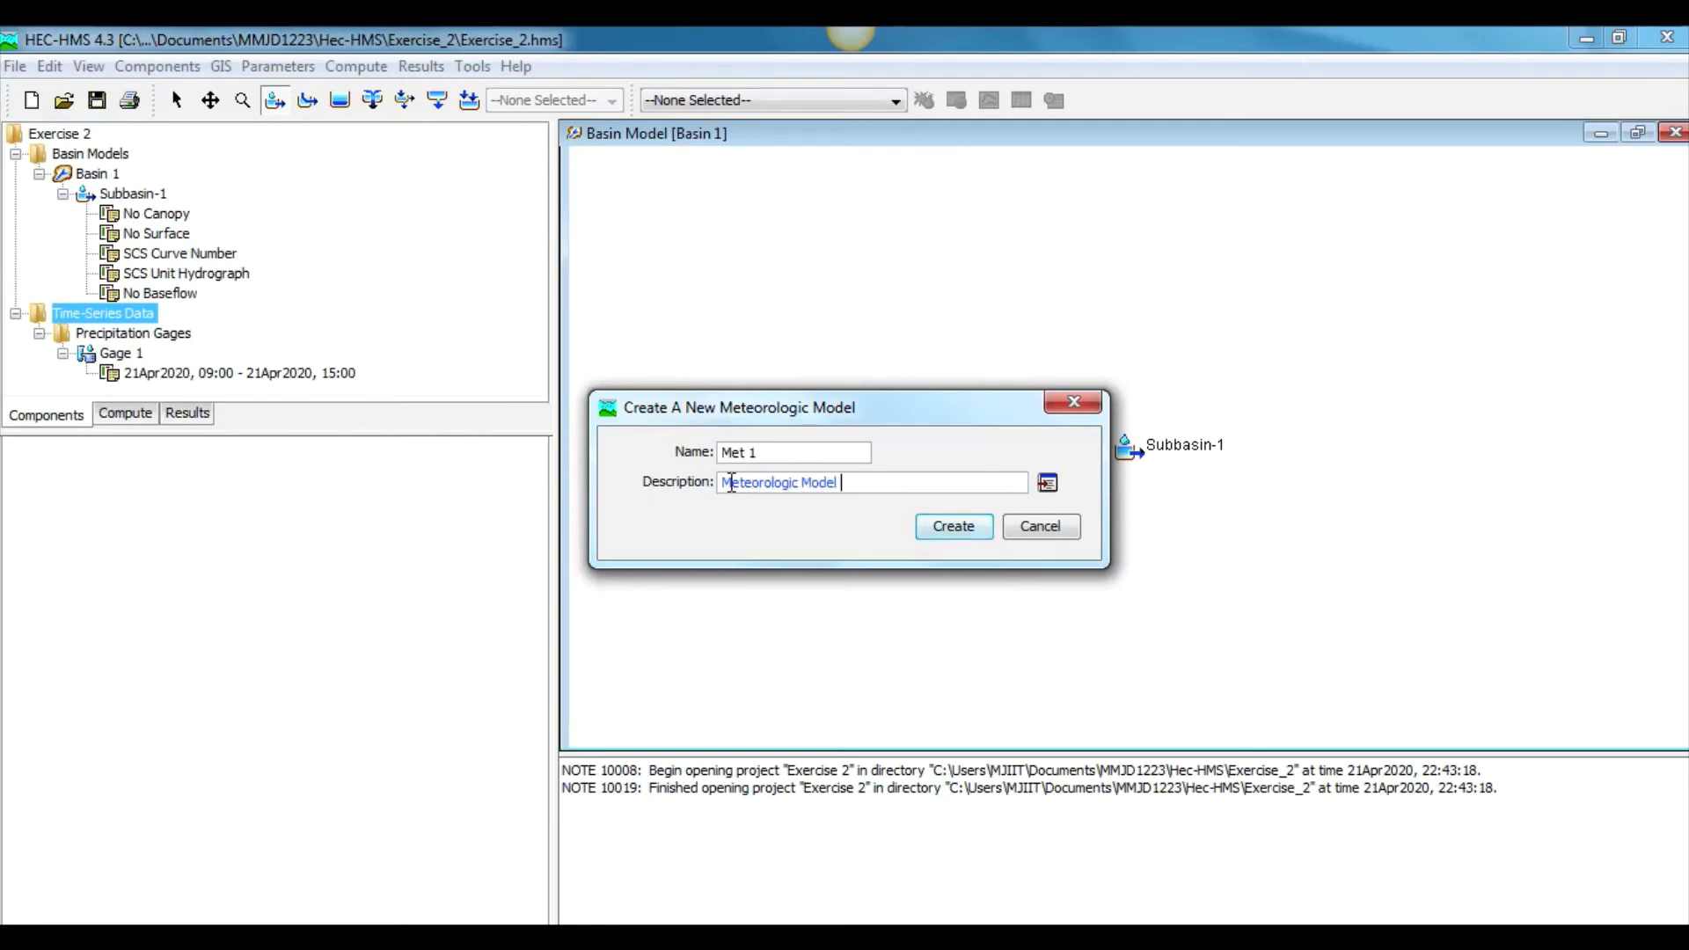
type("for Exercise 2")
left_click(933, 526)
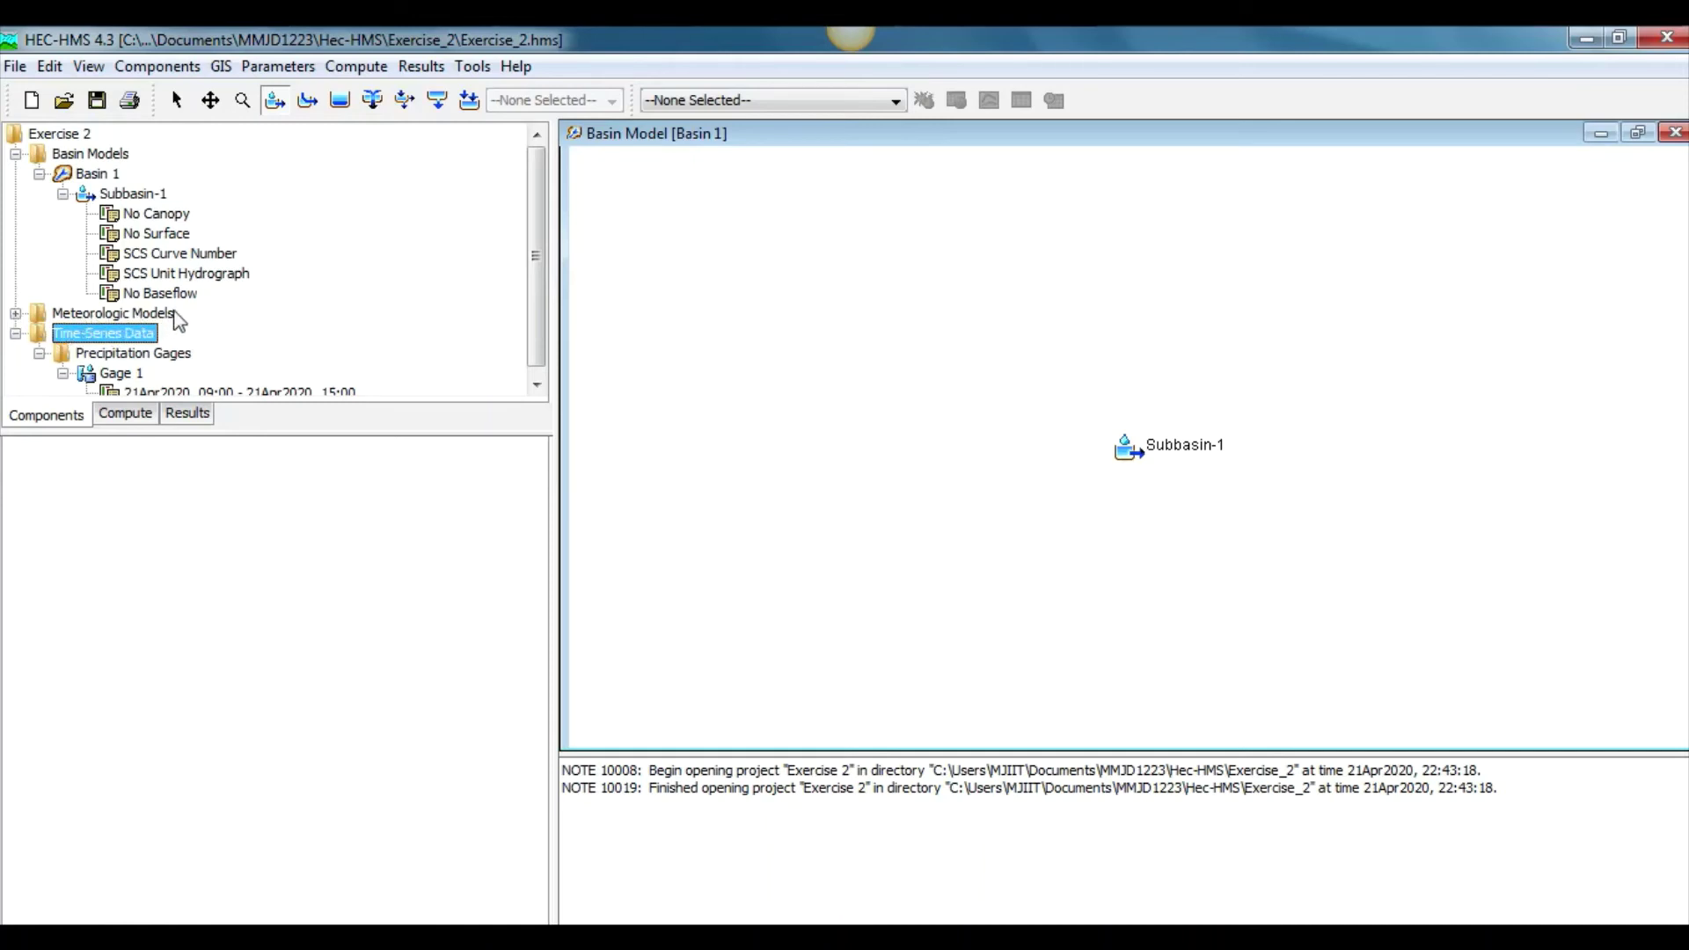
Step: Open Met 1 under the meteorologic models and set its missing-data replacement to Set To Default
left_click(15, 314)
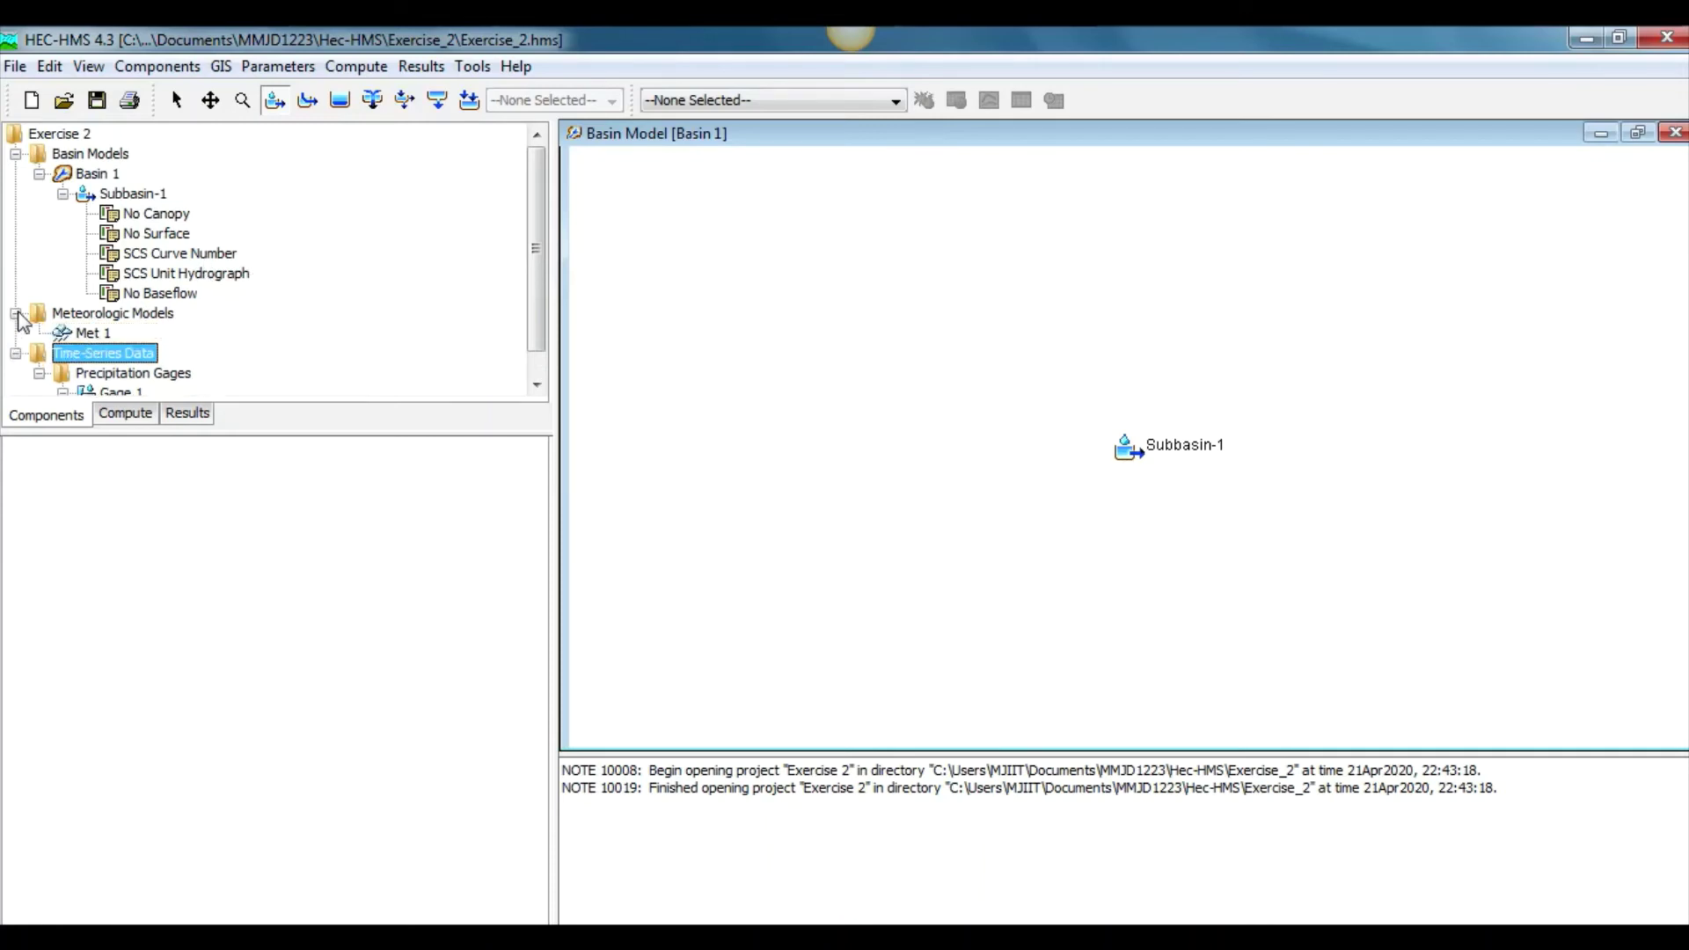
left_click(79, 332)
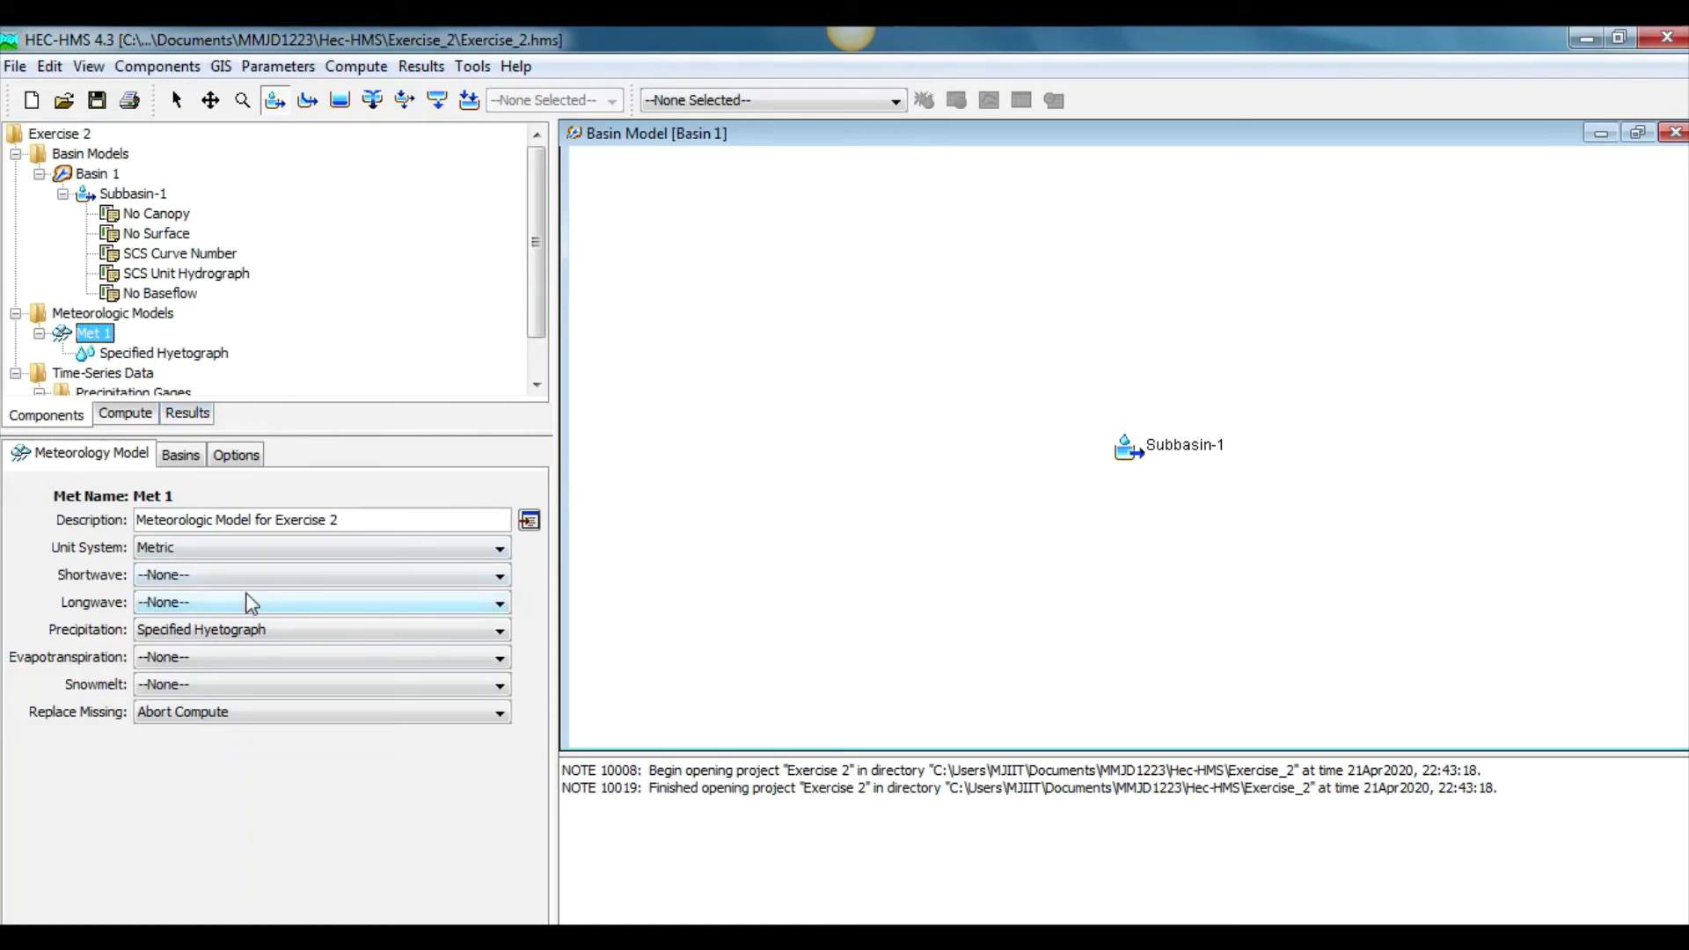
left_click(230, 711)
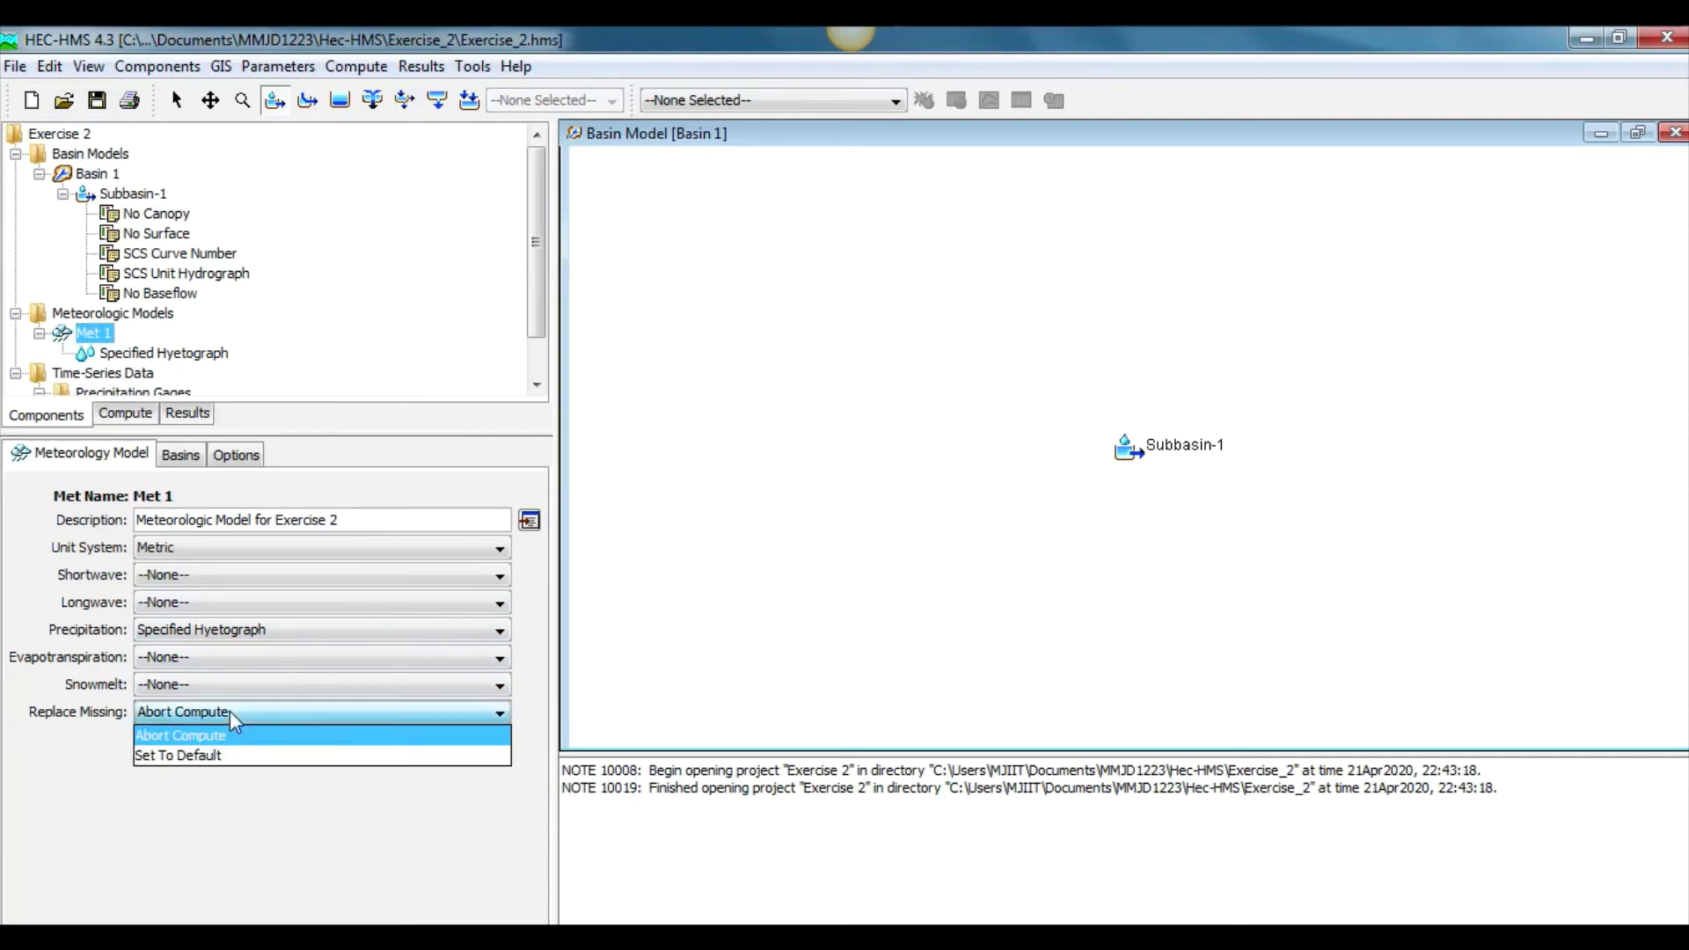
left_click(204, 757)
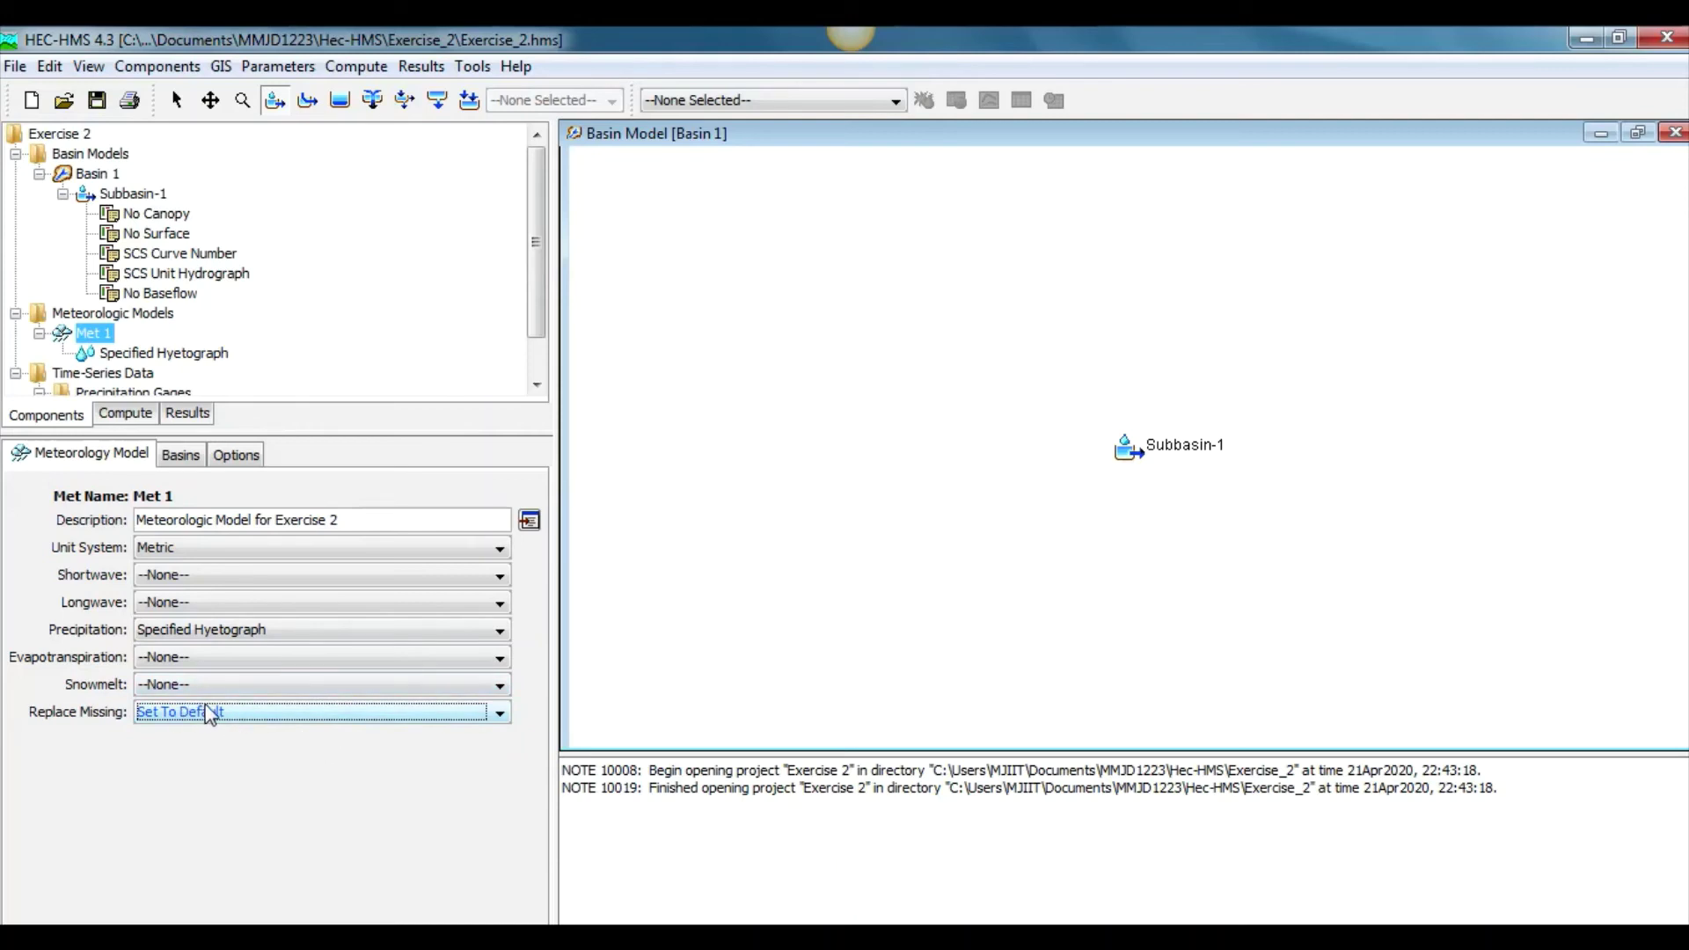
Step: Include the subbasins of Basin 1 in the Met 1 meteorologic model
left_click(182, 456)
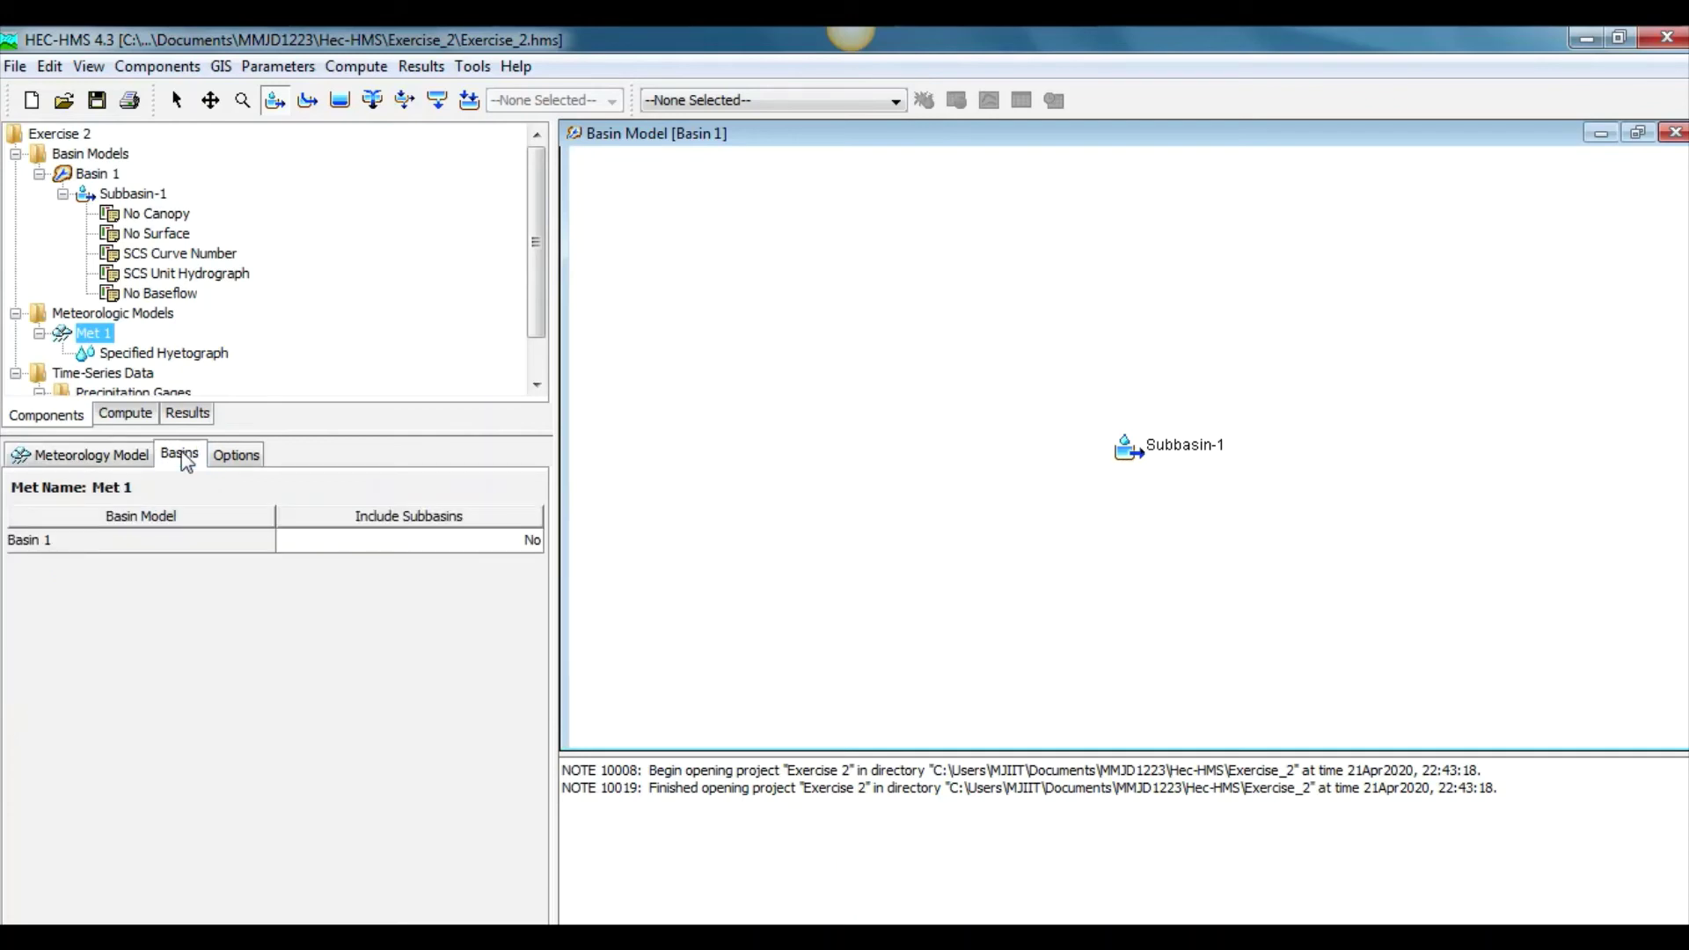
left_click(455, 542)
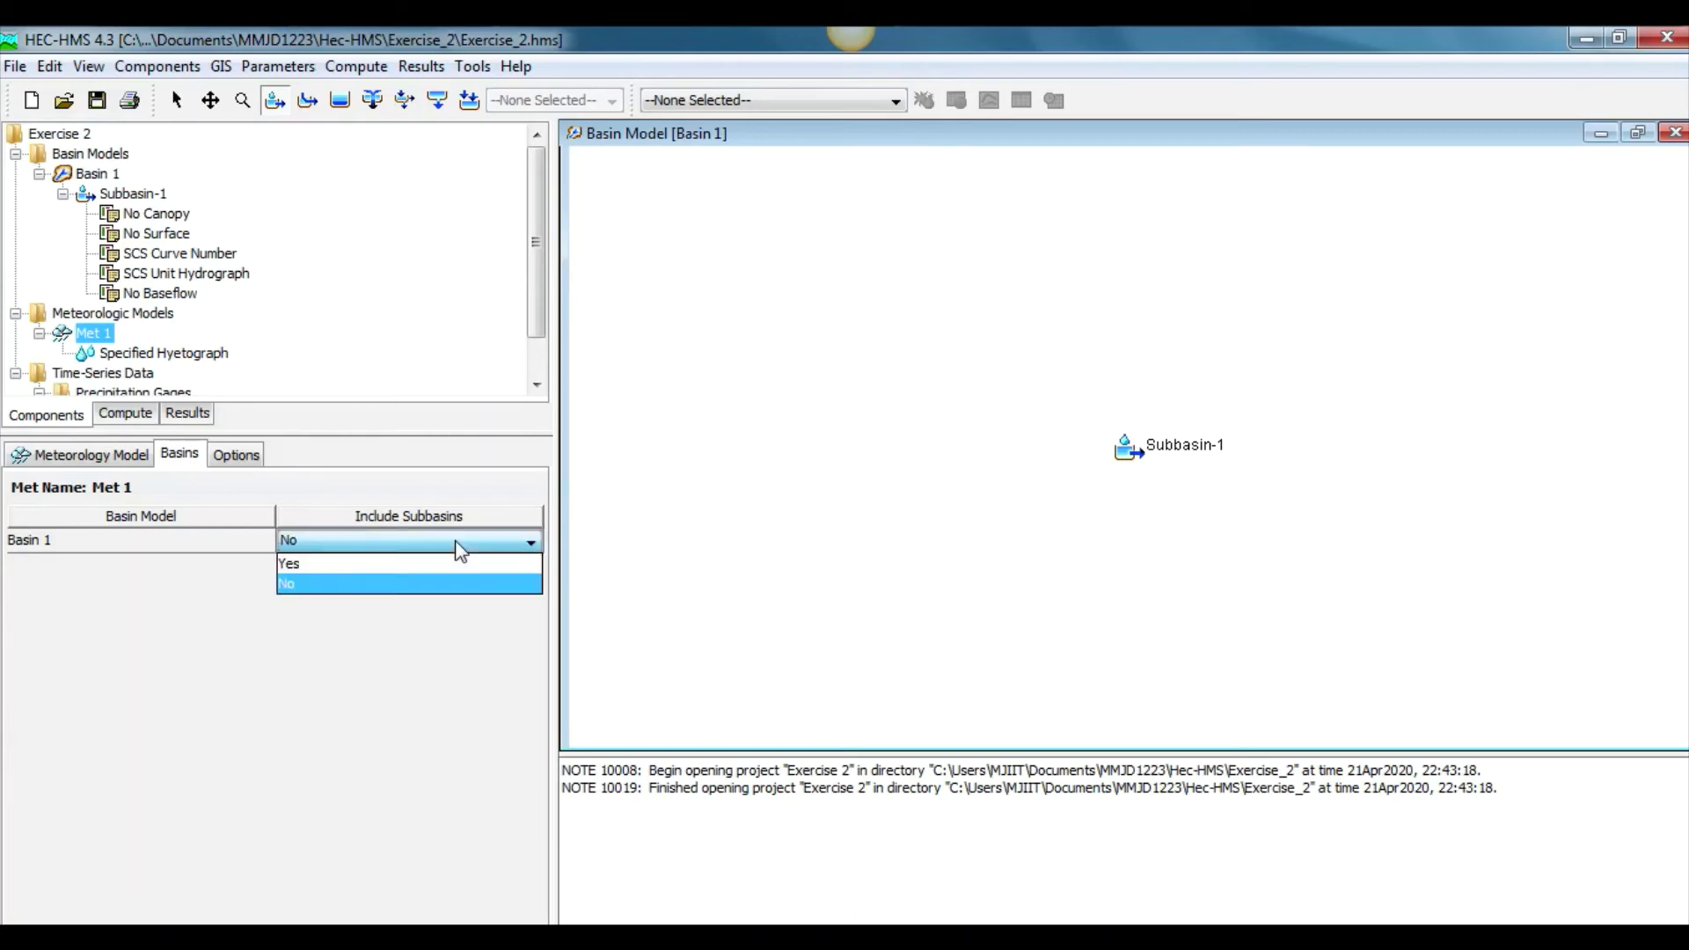
left_click(410, 559)
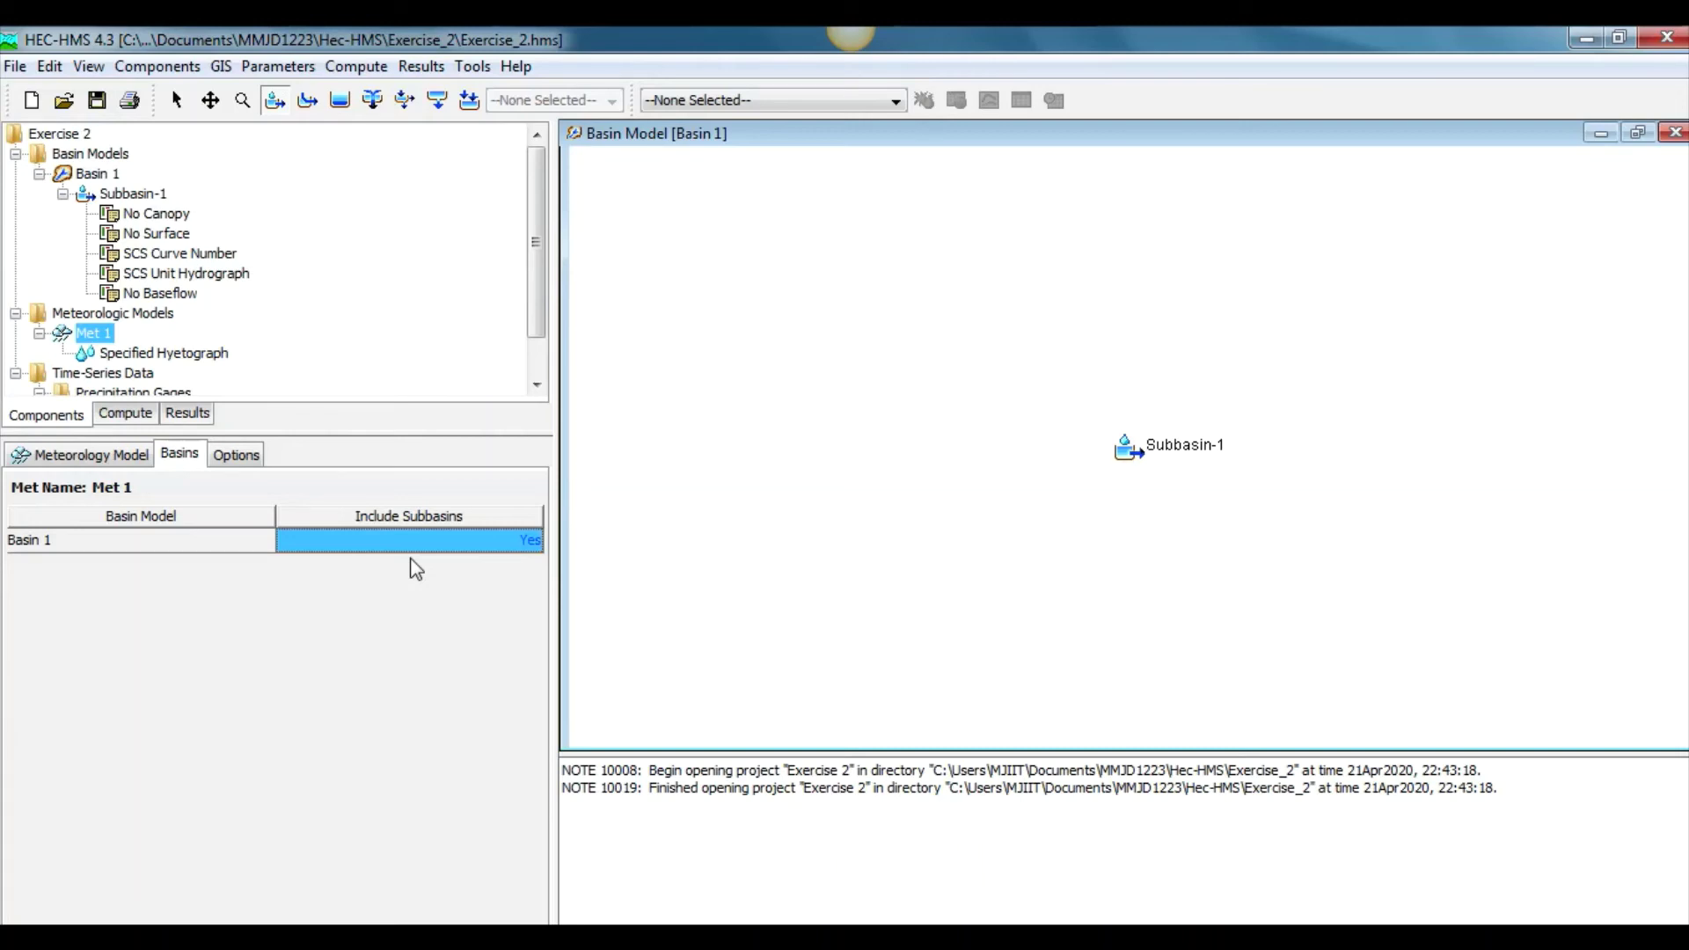
Step: Assign Gage 1 to Subbasin-1 in Met 1's specified hyetograph and save the project
left_click(163, 354)
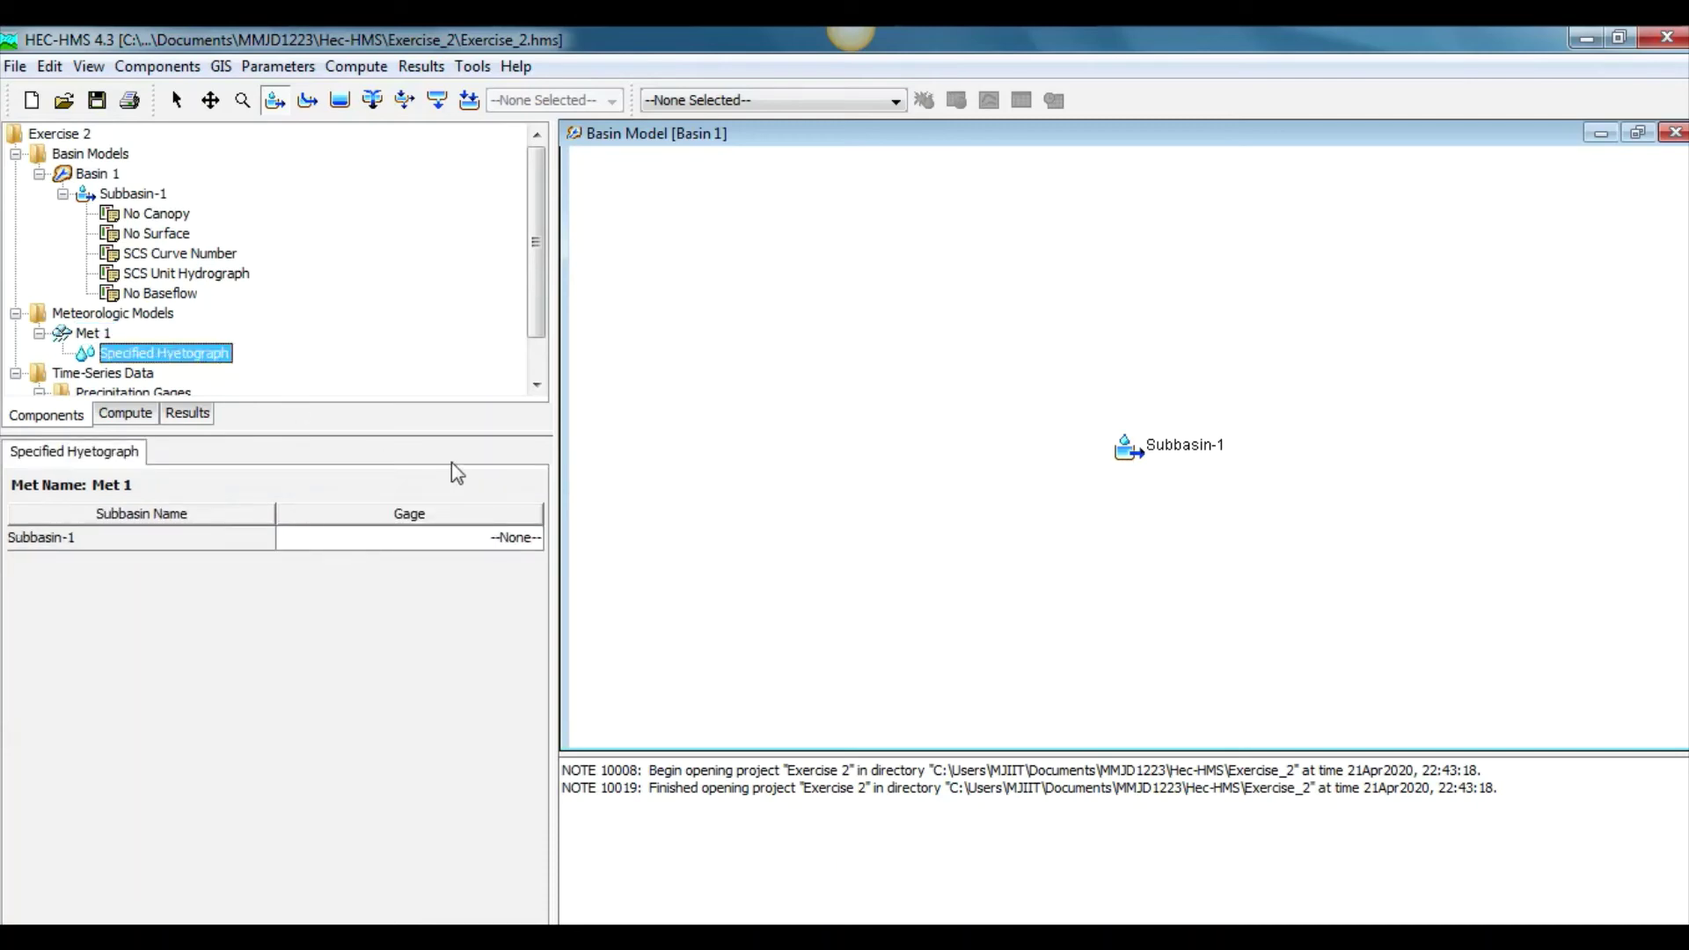
left_click(432, 539)
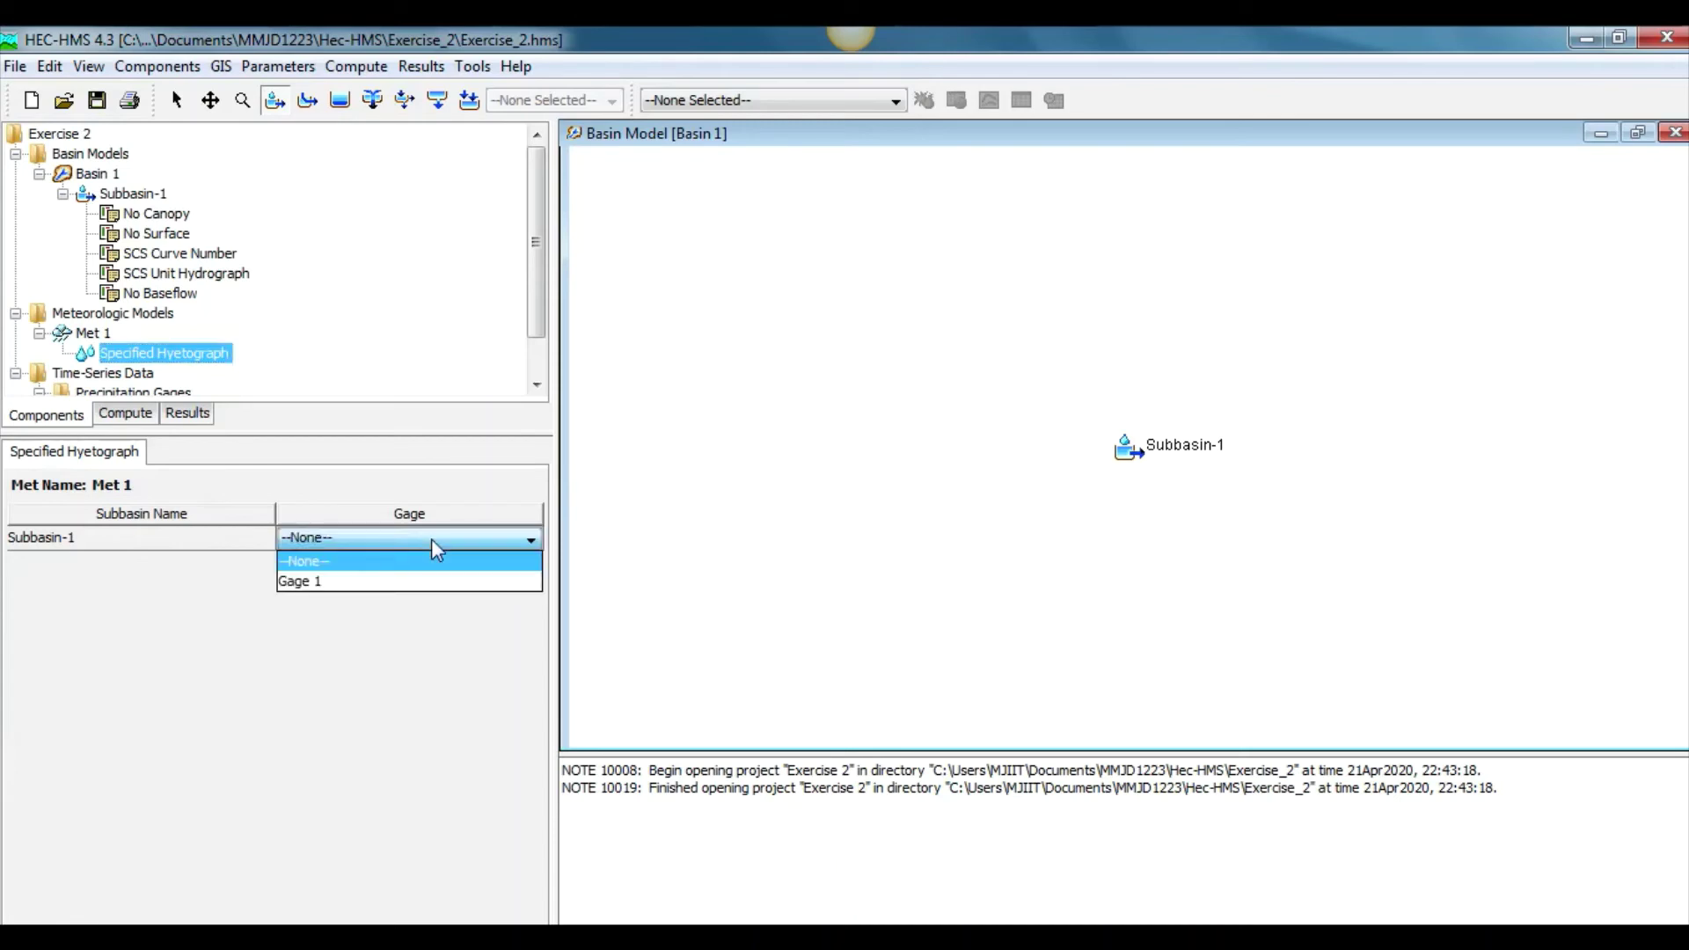
left_click(391, 582)
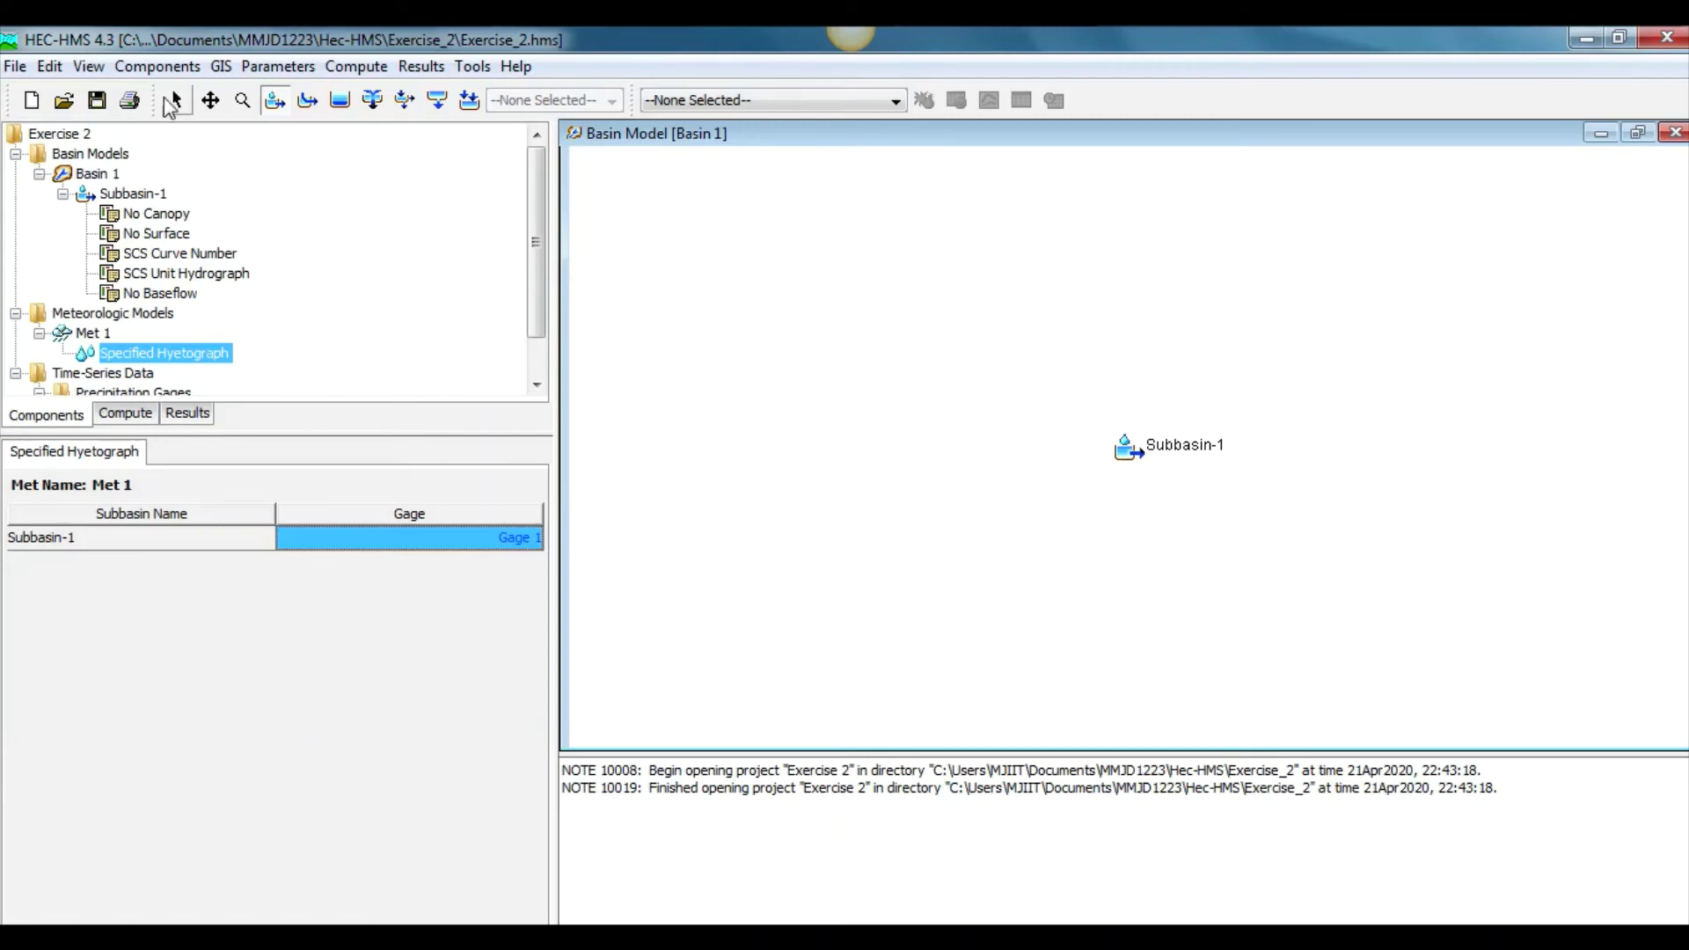
left_click(99, 102)
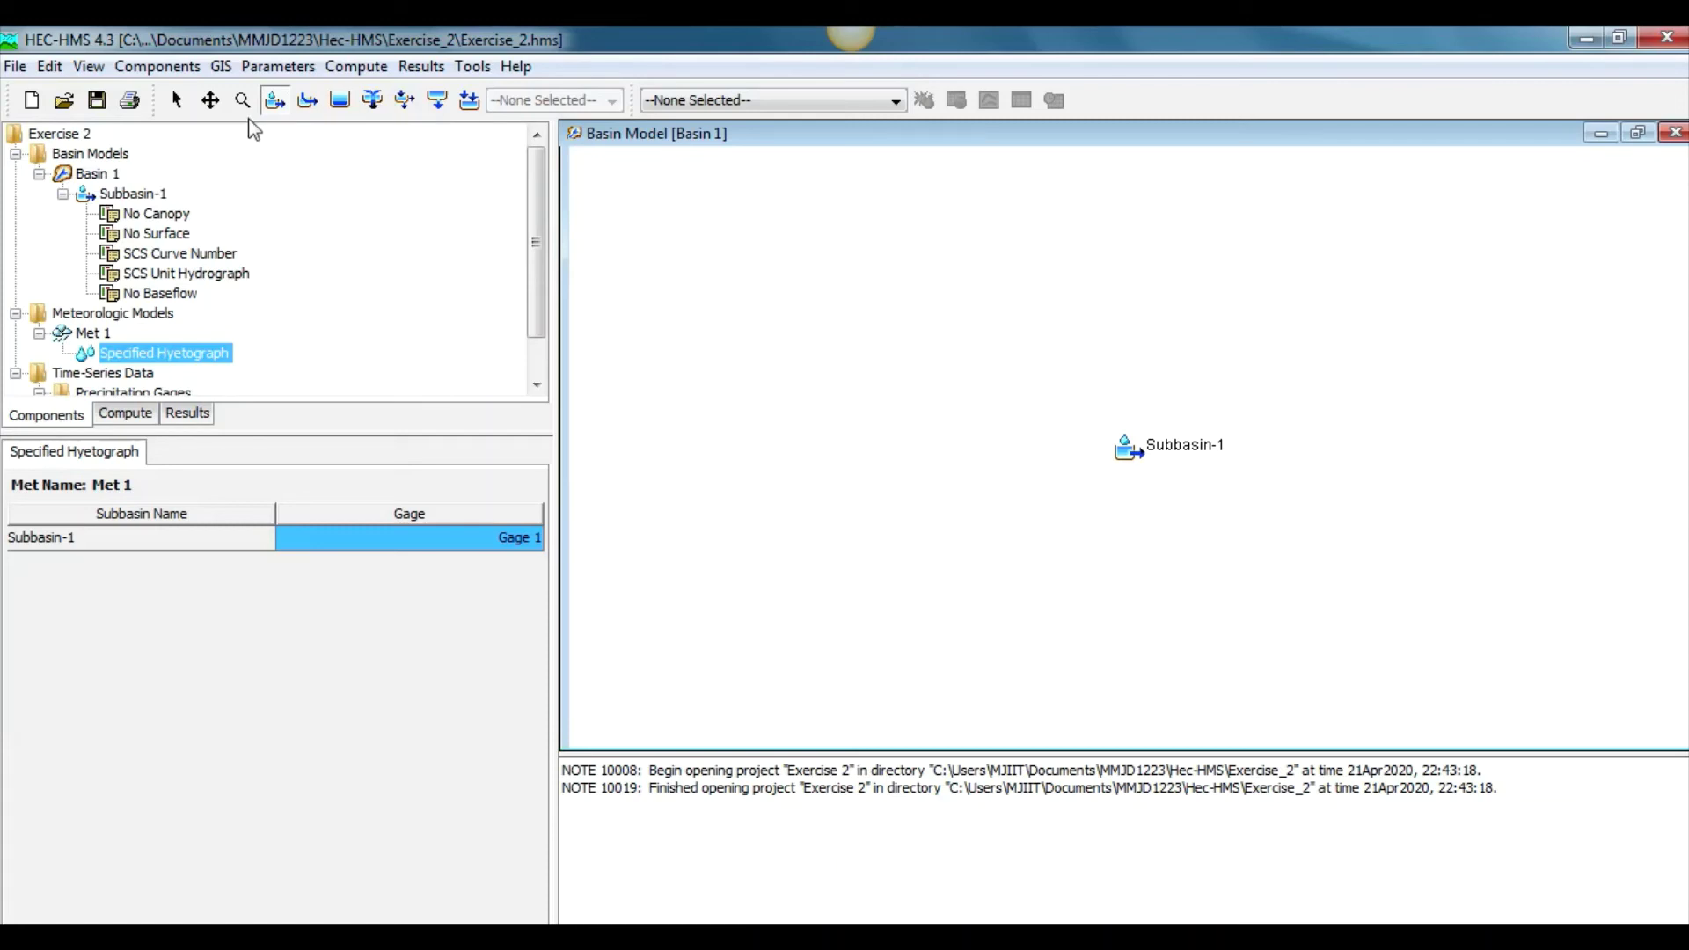
Step: Create control specifications named Control 1 with the description "Control Specification for Exercise 2"
left_click(191, 66)
mouse_move(250, 98)
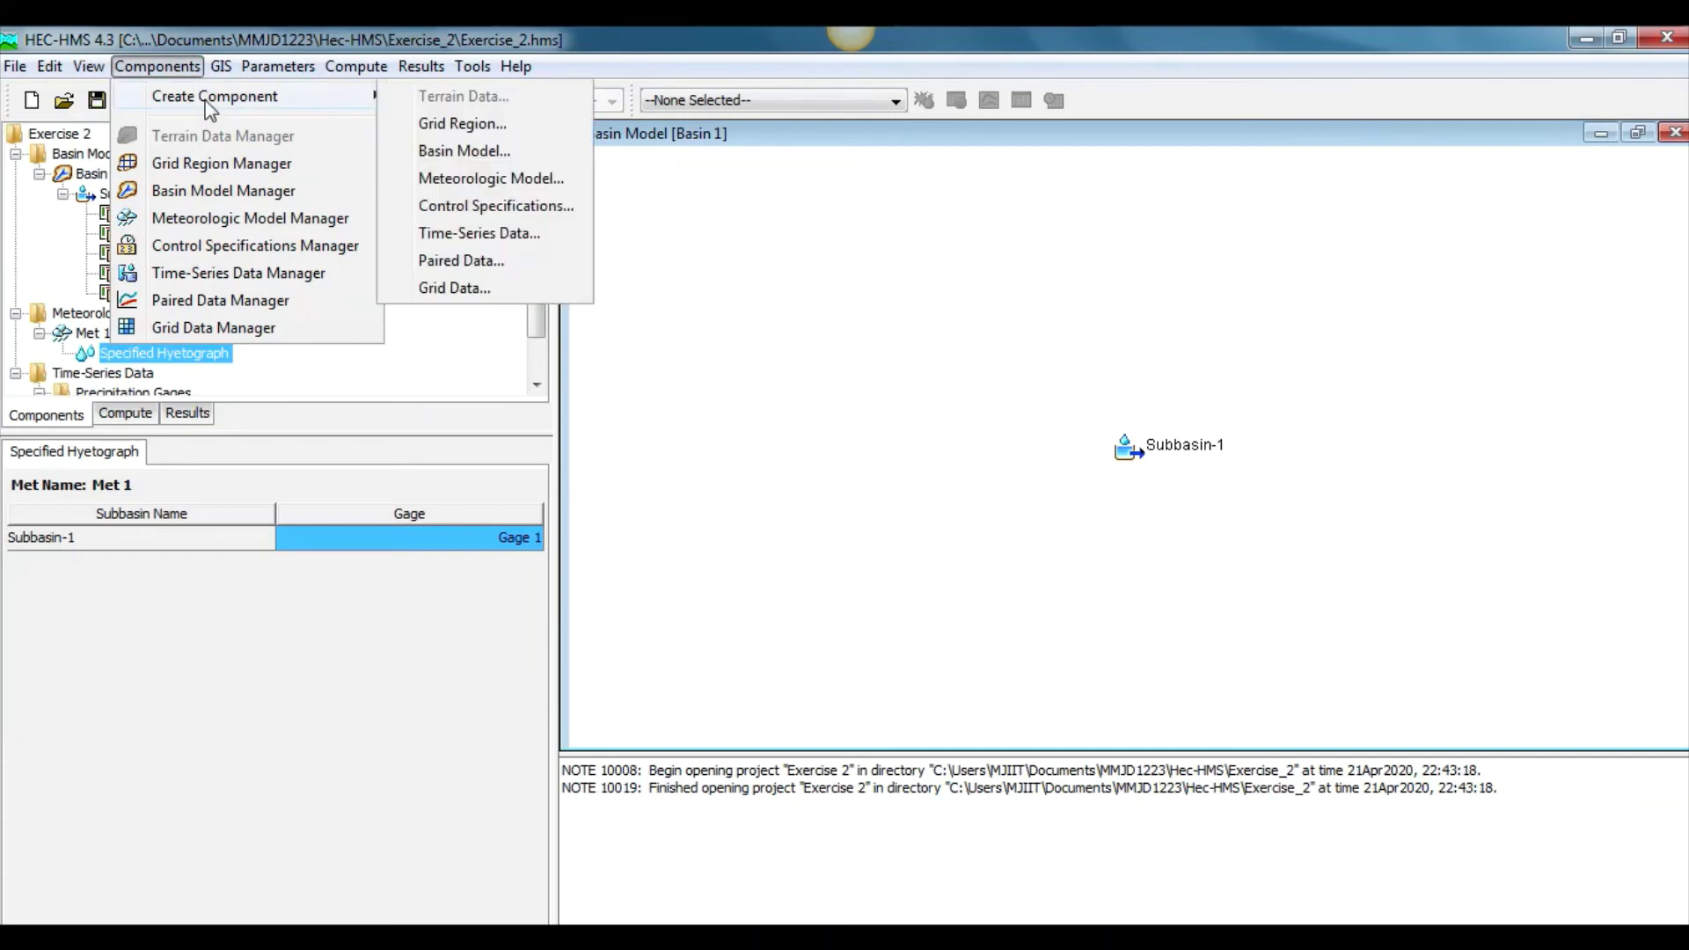
left_click(498, 206)
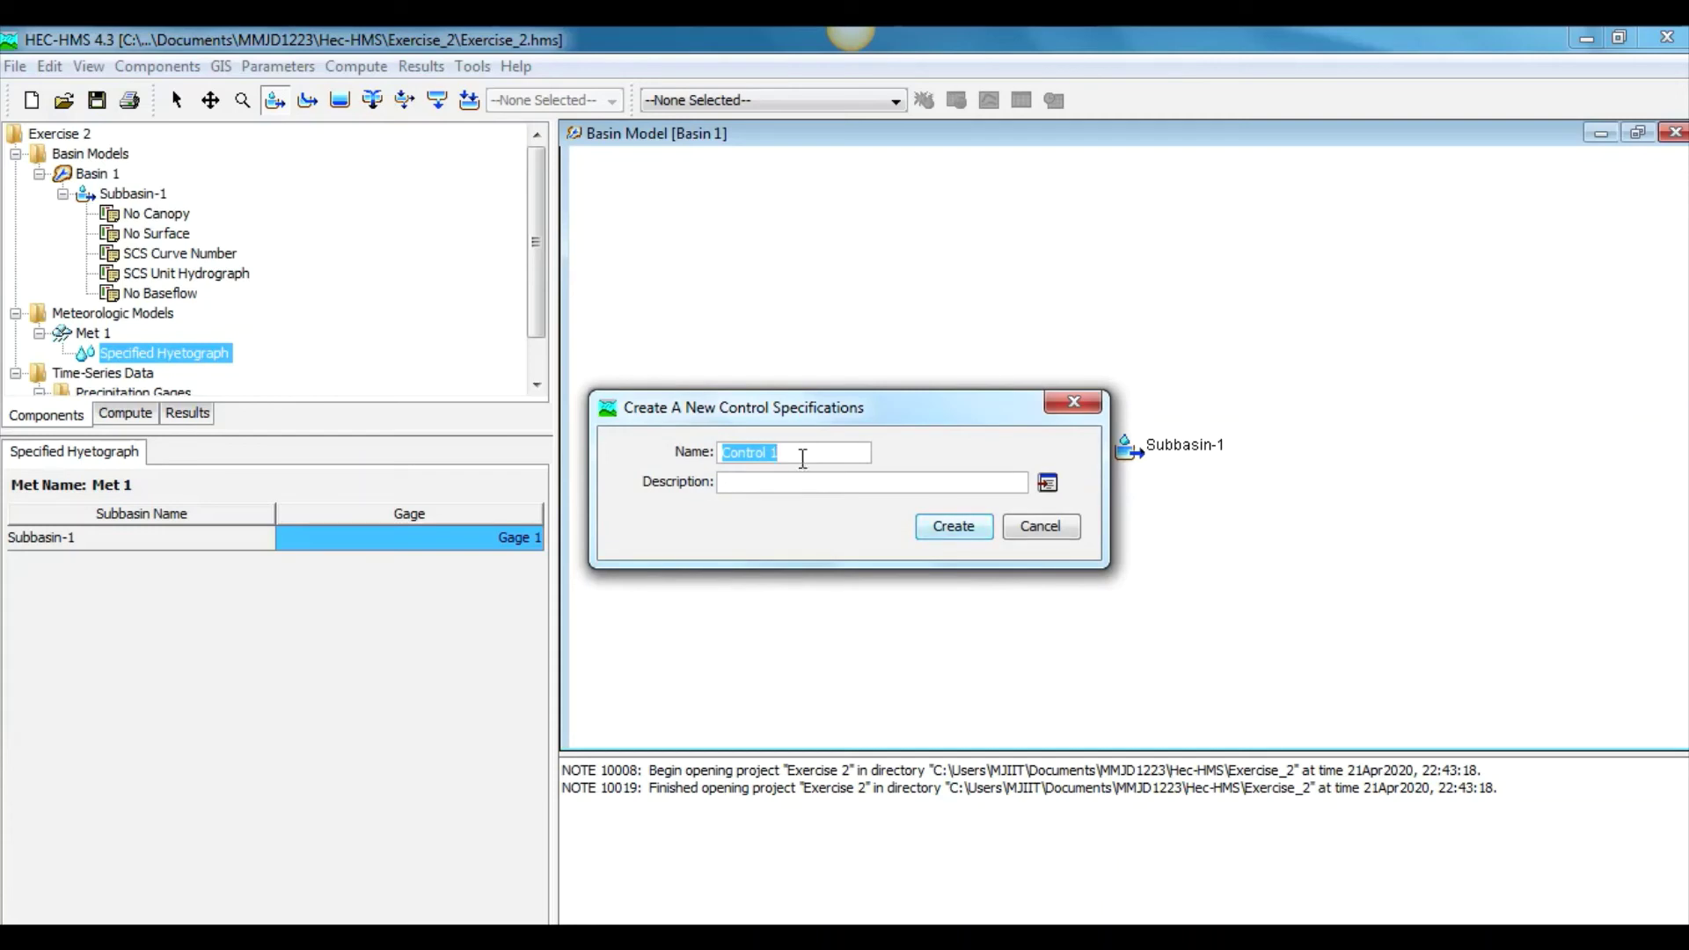
left_click(784, 480)
type("Contorl")
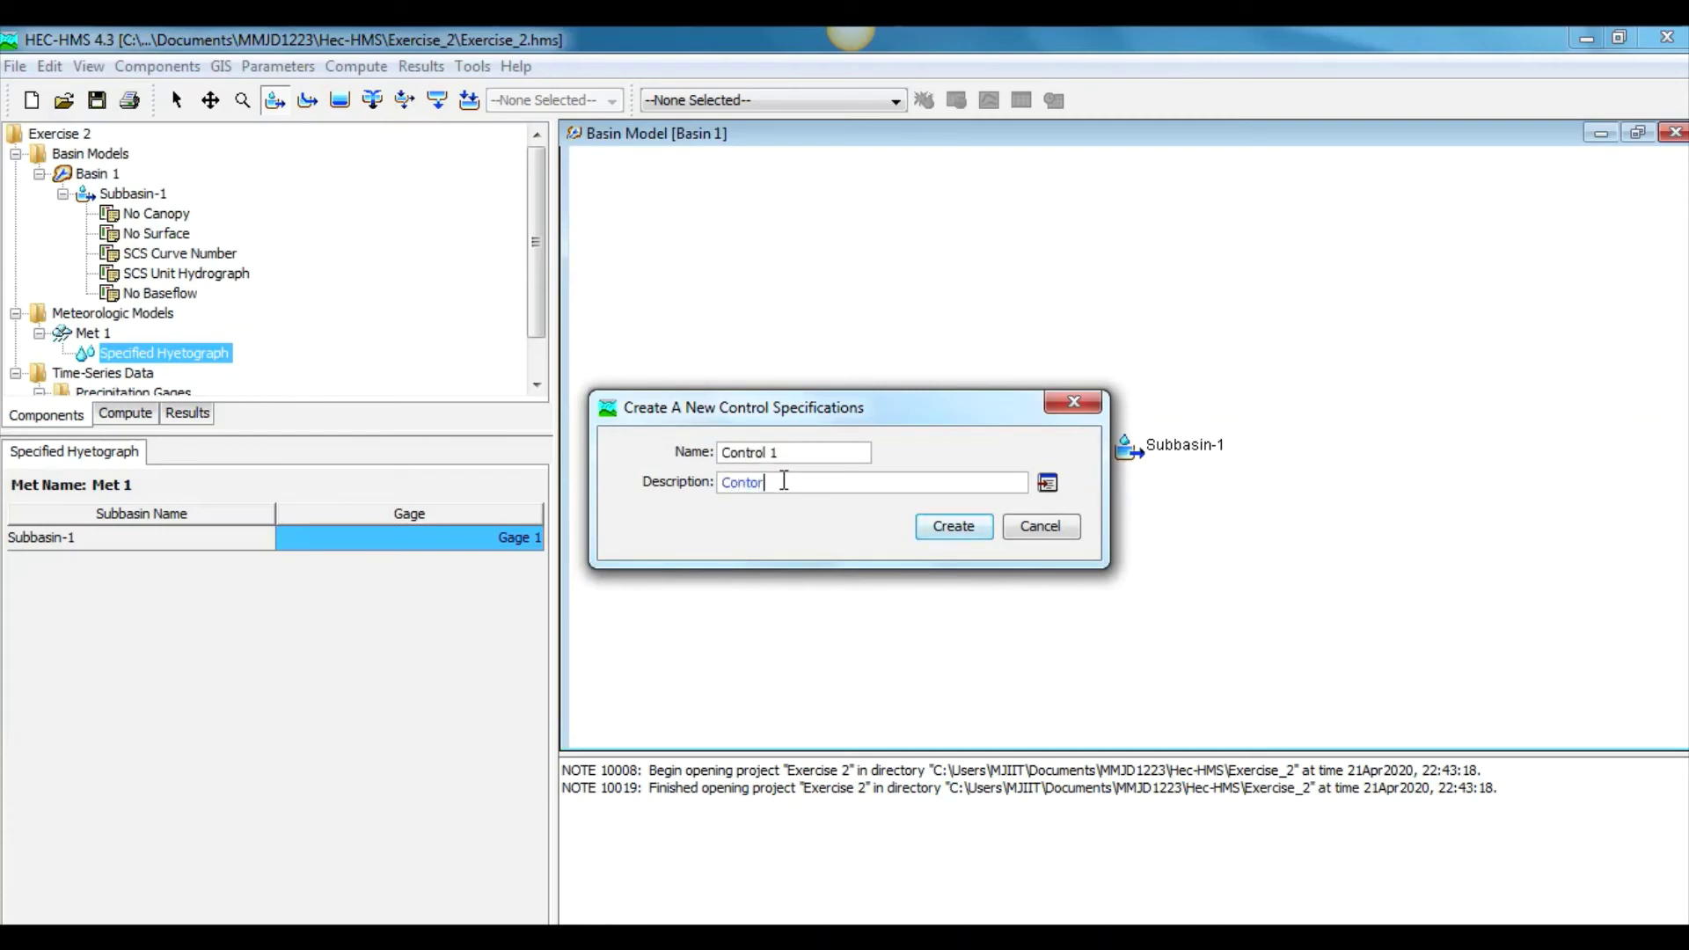
key("BackSpace")
key("BackSpace")
key("BackSpace")
key("BackSpace")
type("rol Specification for Exercise 2")
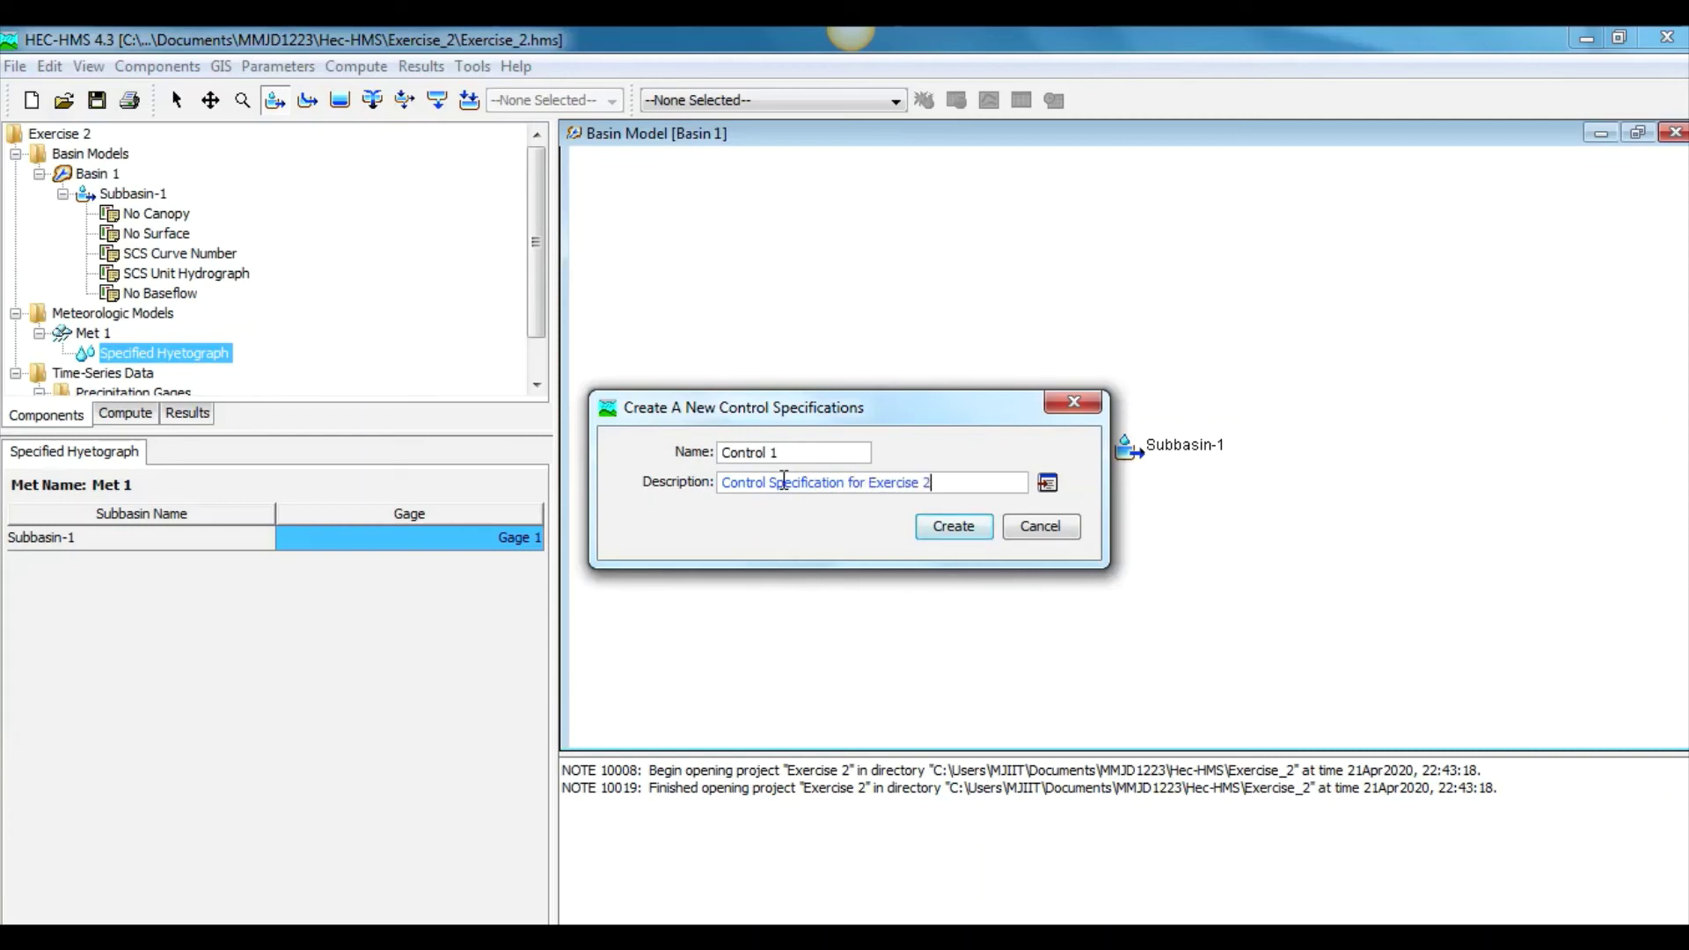
left_click(966, 528)
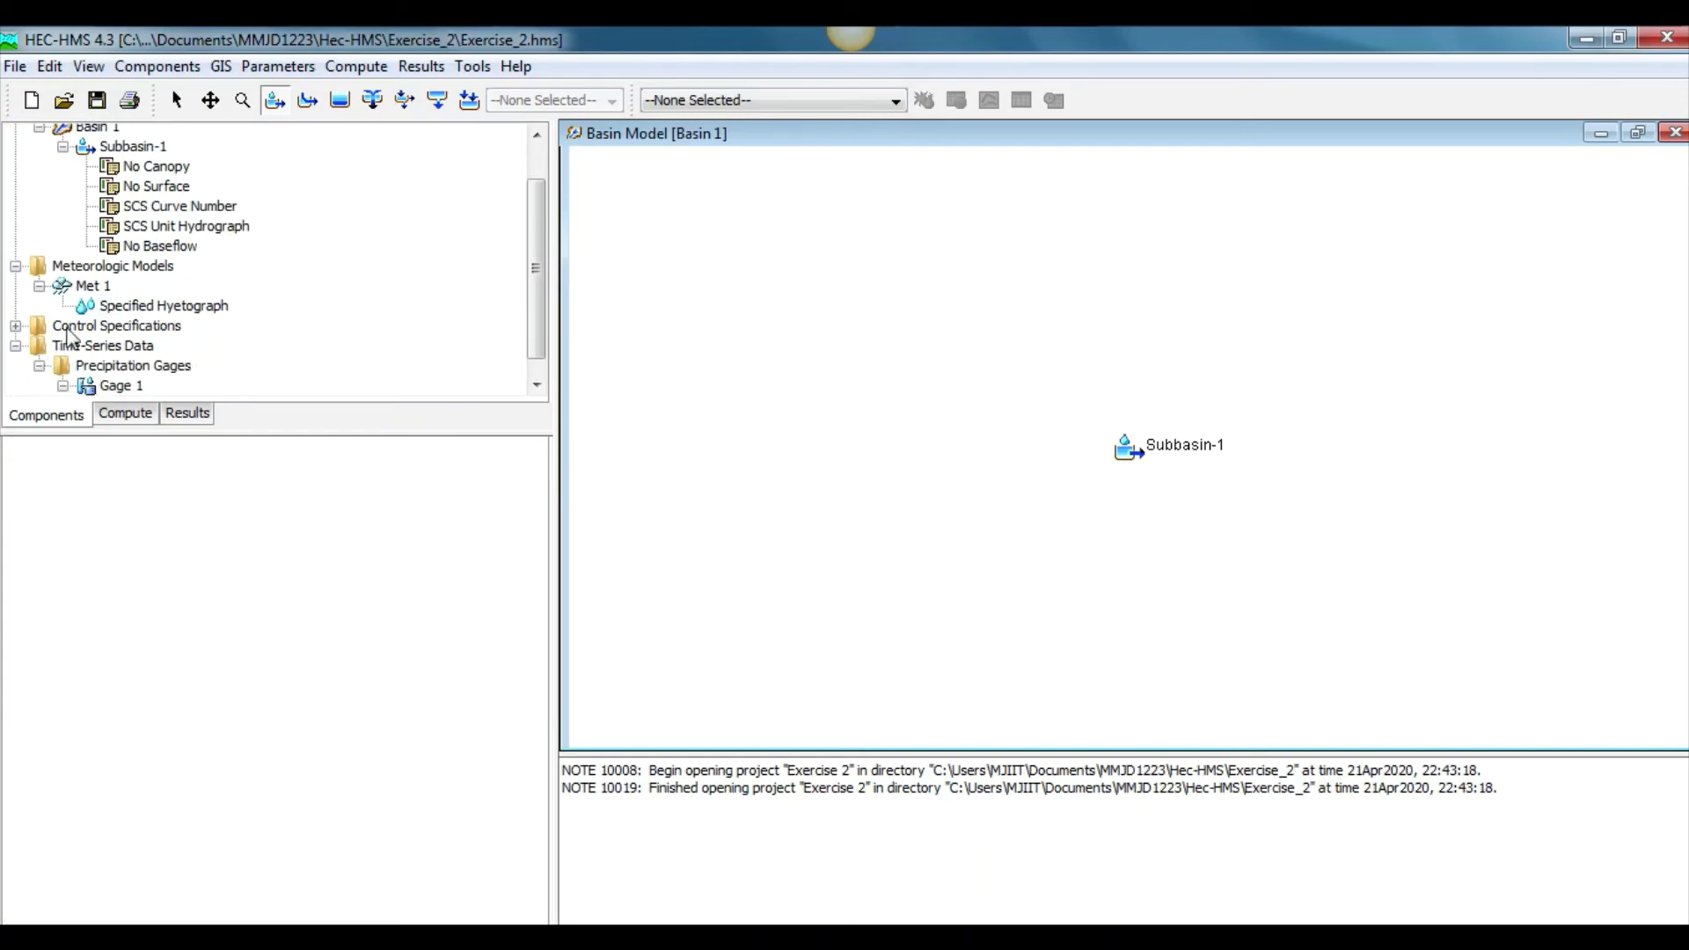
Step: Open Control 1 and set its simulation window from 21Apr2020 09:00 to 22Apr2020 12:00
left_click(16, 326)
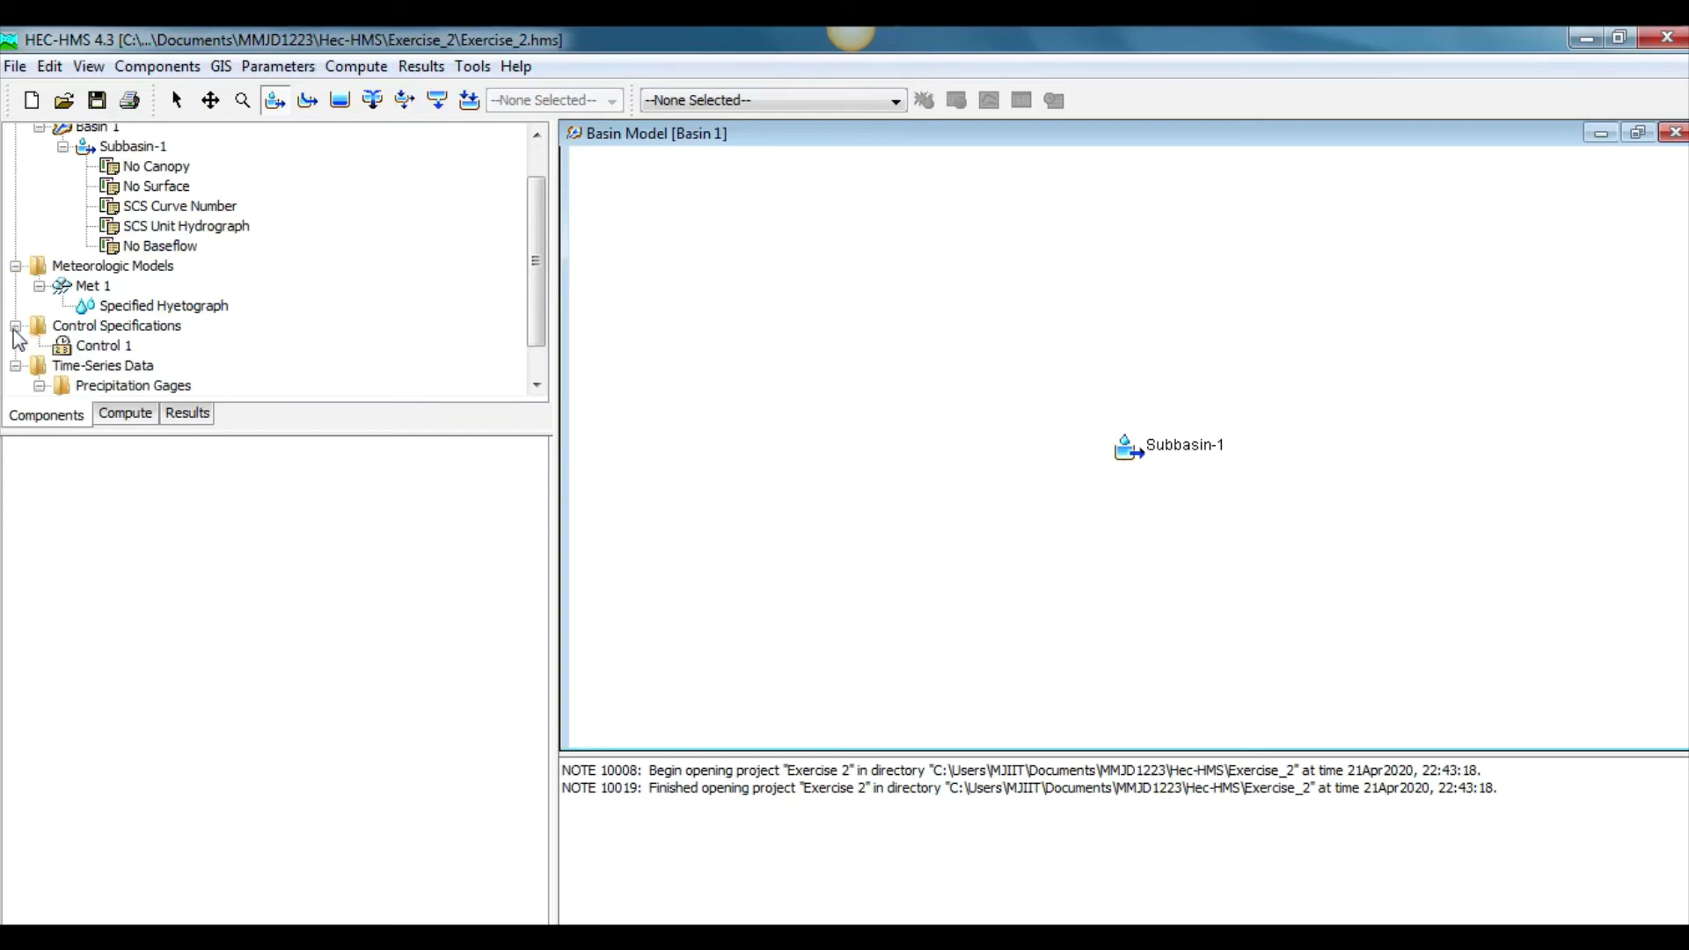
left_click(102, 348)
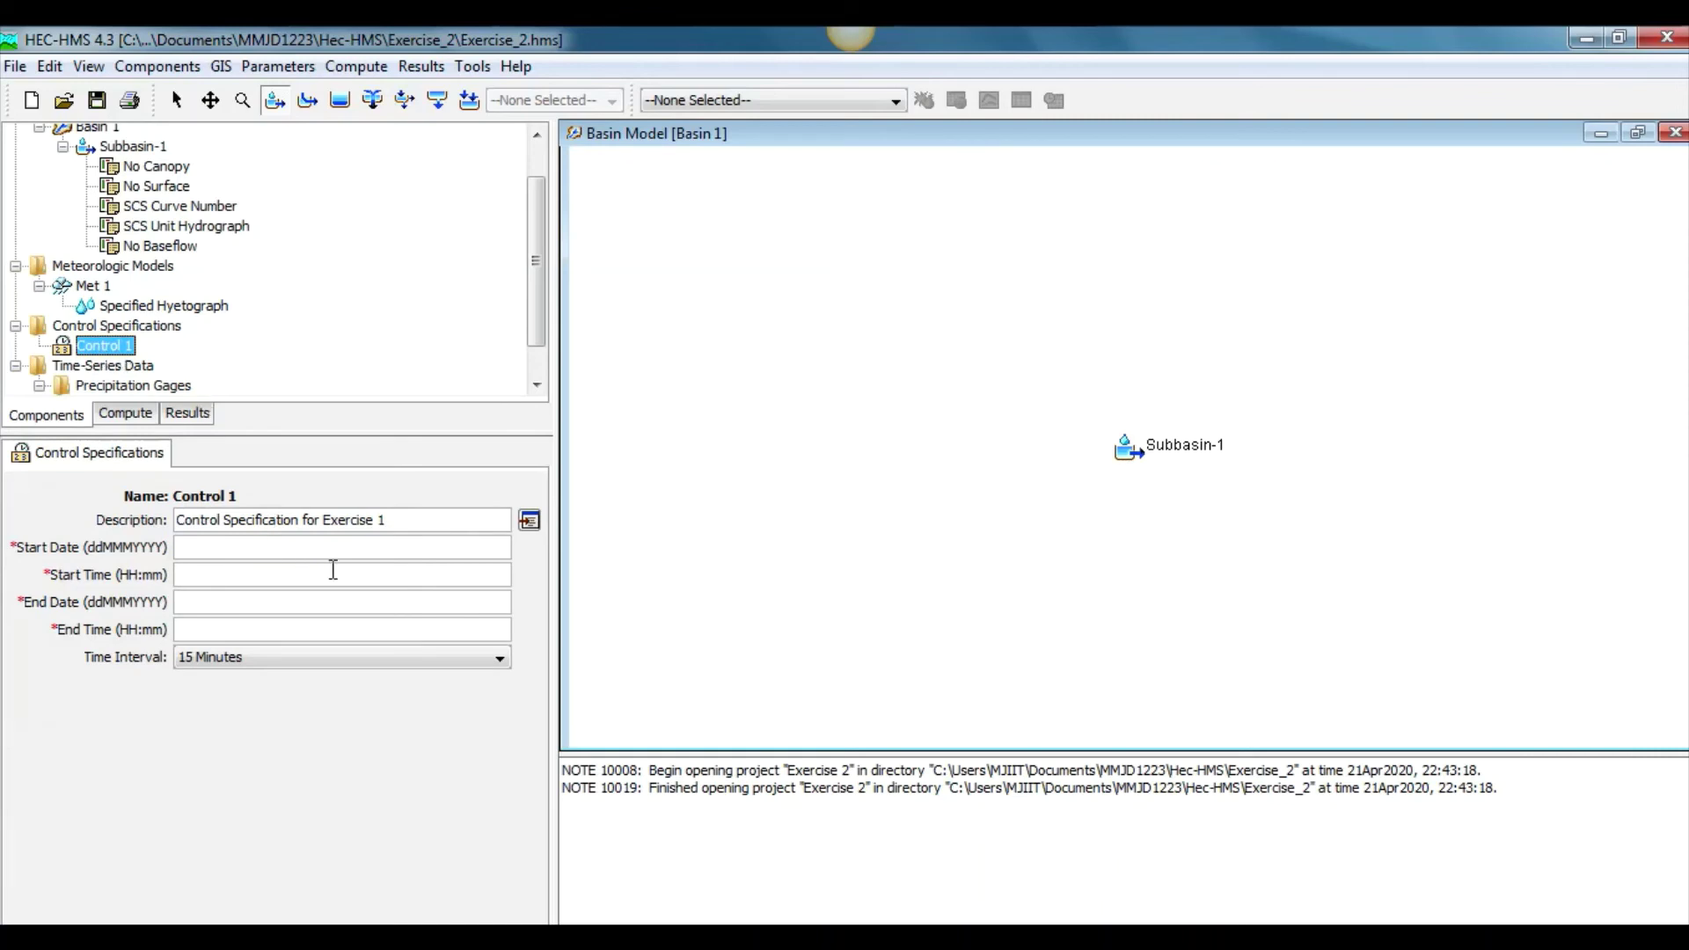
left_click(287, 554)
type("21Apr2020")
key("Tab")
type("09:00")
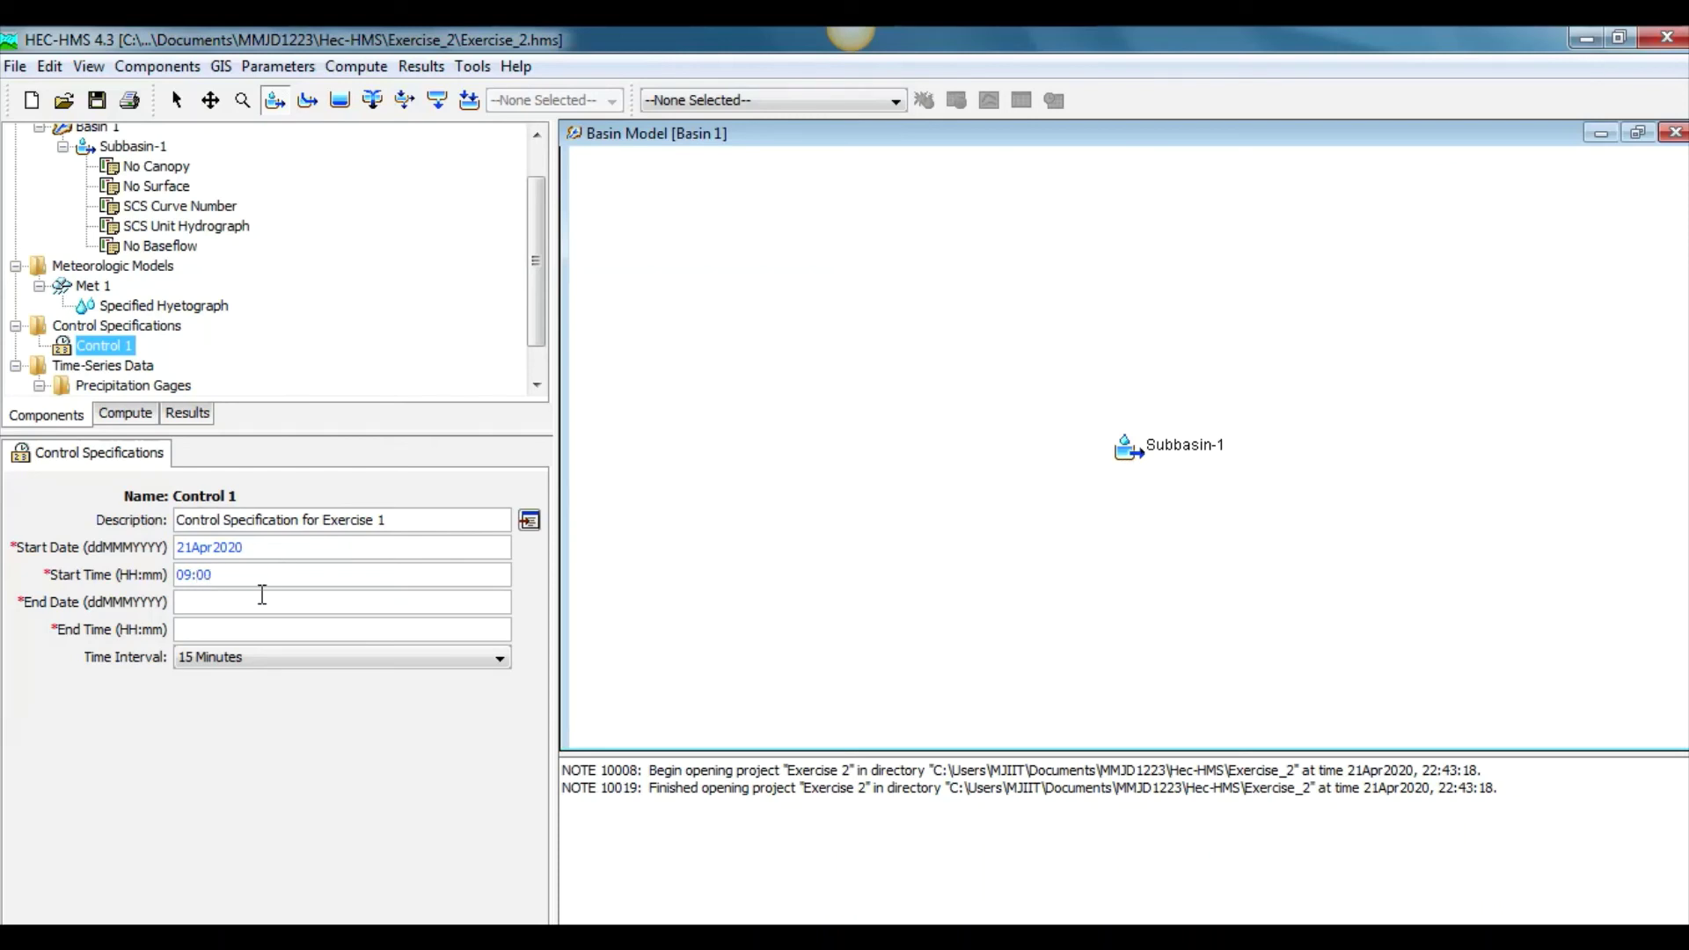
left_click(257, 601)
type("22Apr2020")
left_click(238, 625)
type("12:00")
Step: Set Control 1's time interval to 10 Minutes and save the project
left_click(273, 661)
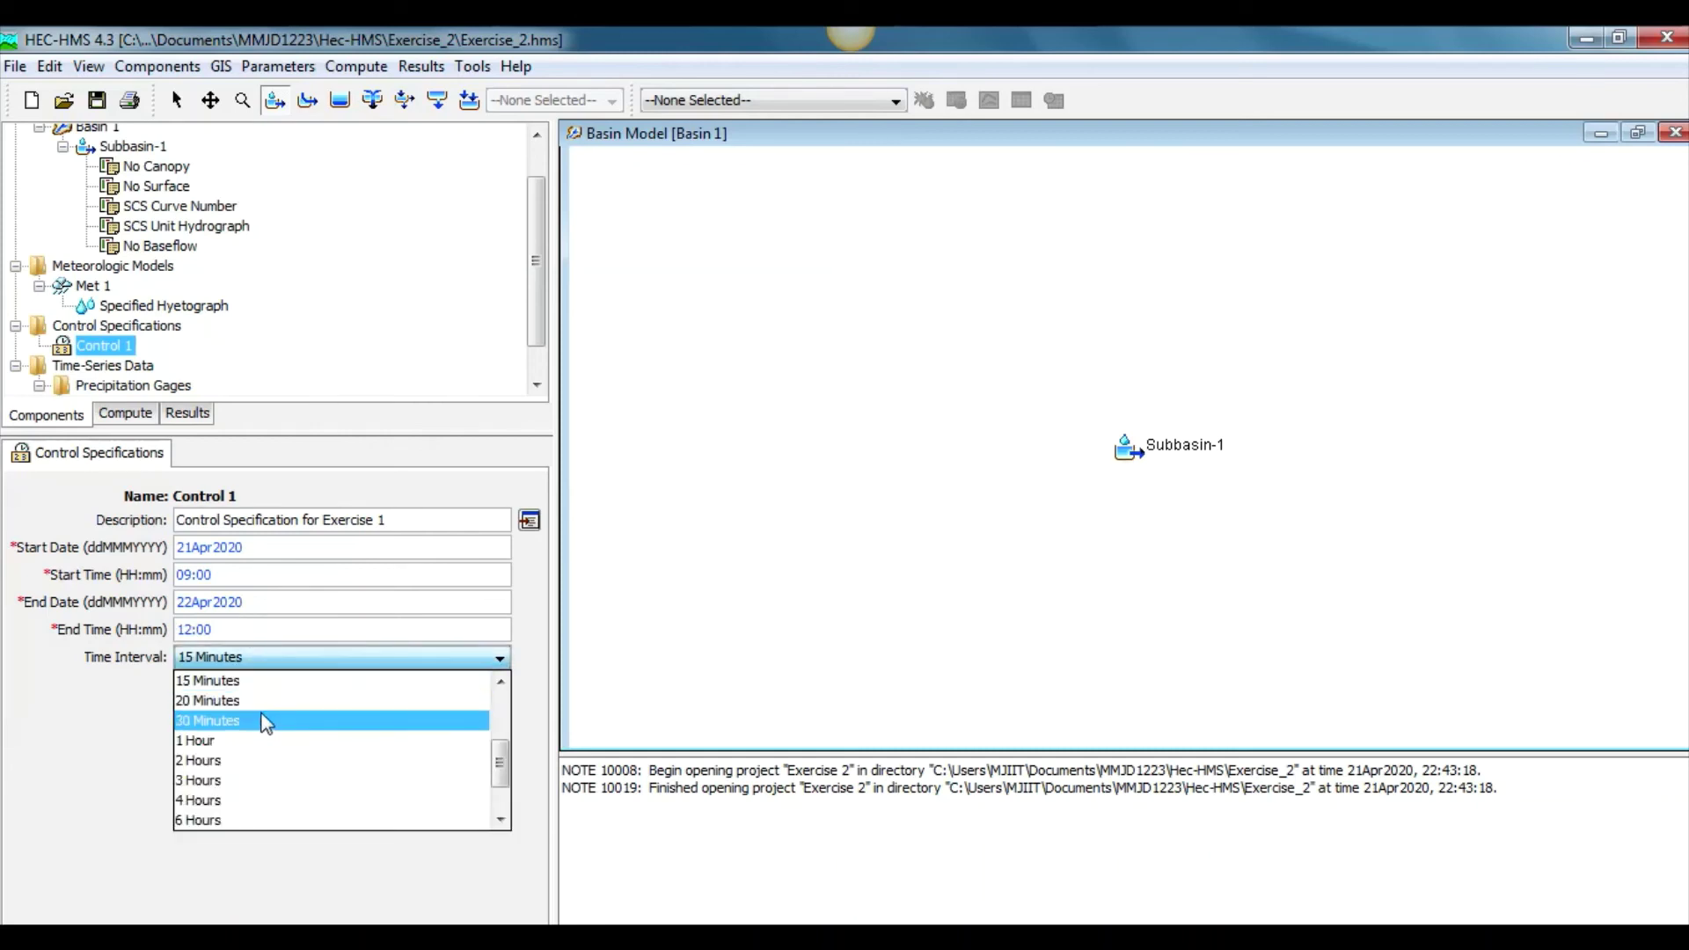
scroll(268, 731, "up", 1)
left_click(229, 721)
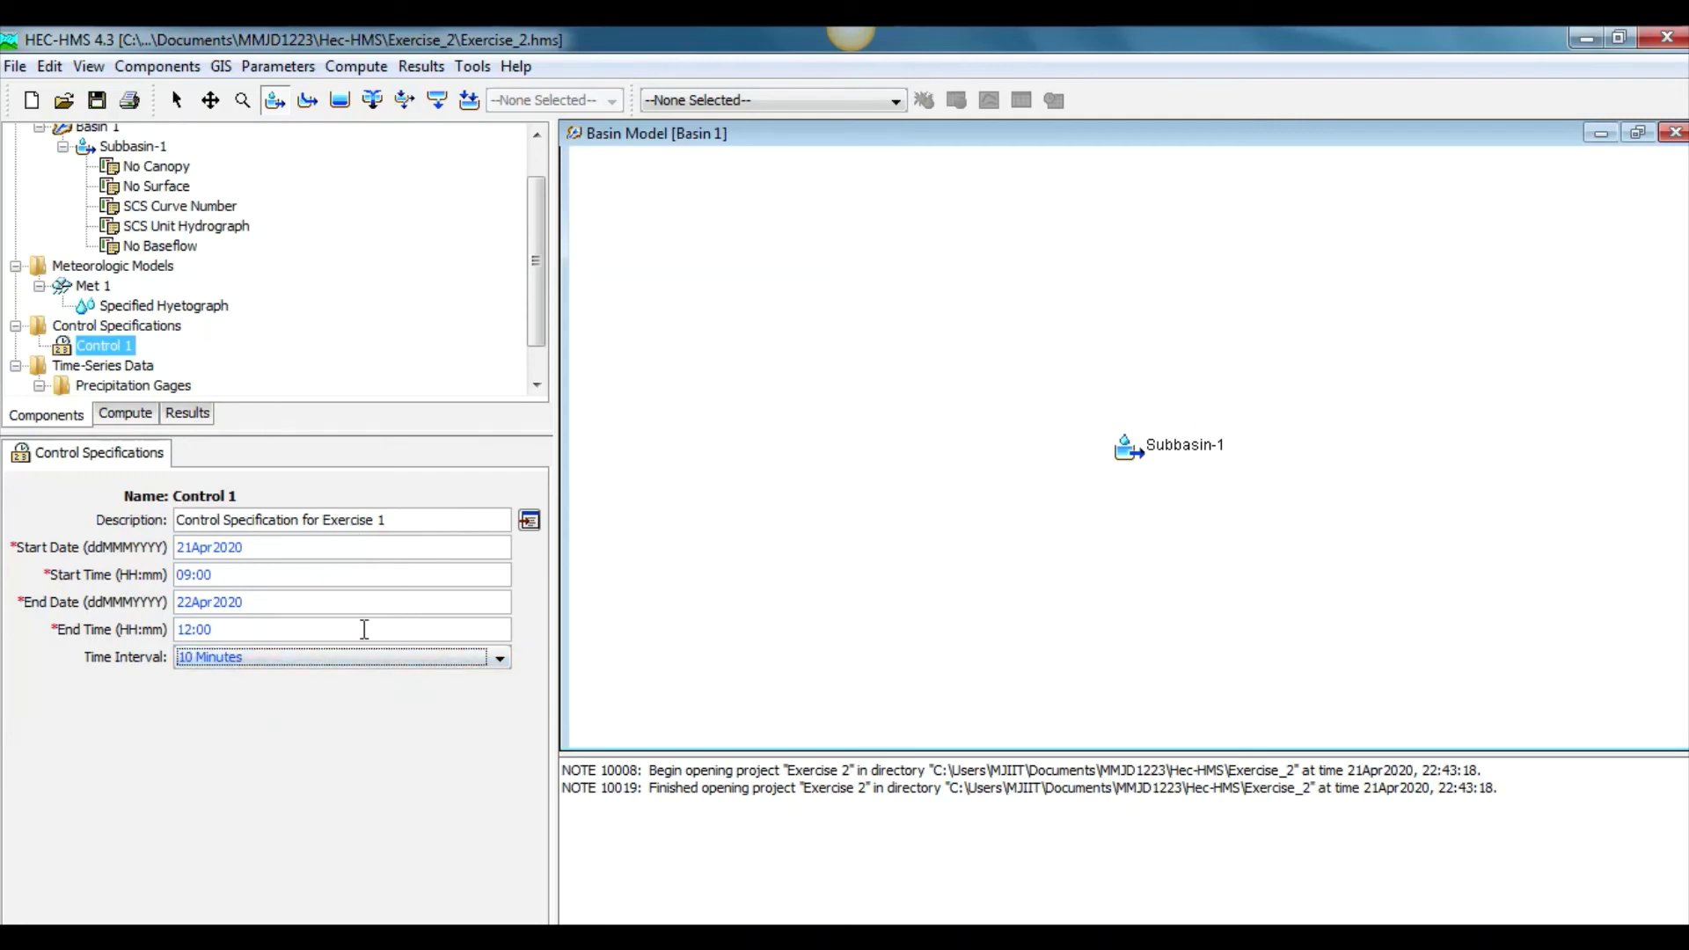
left_click(298, 621)
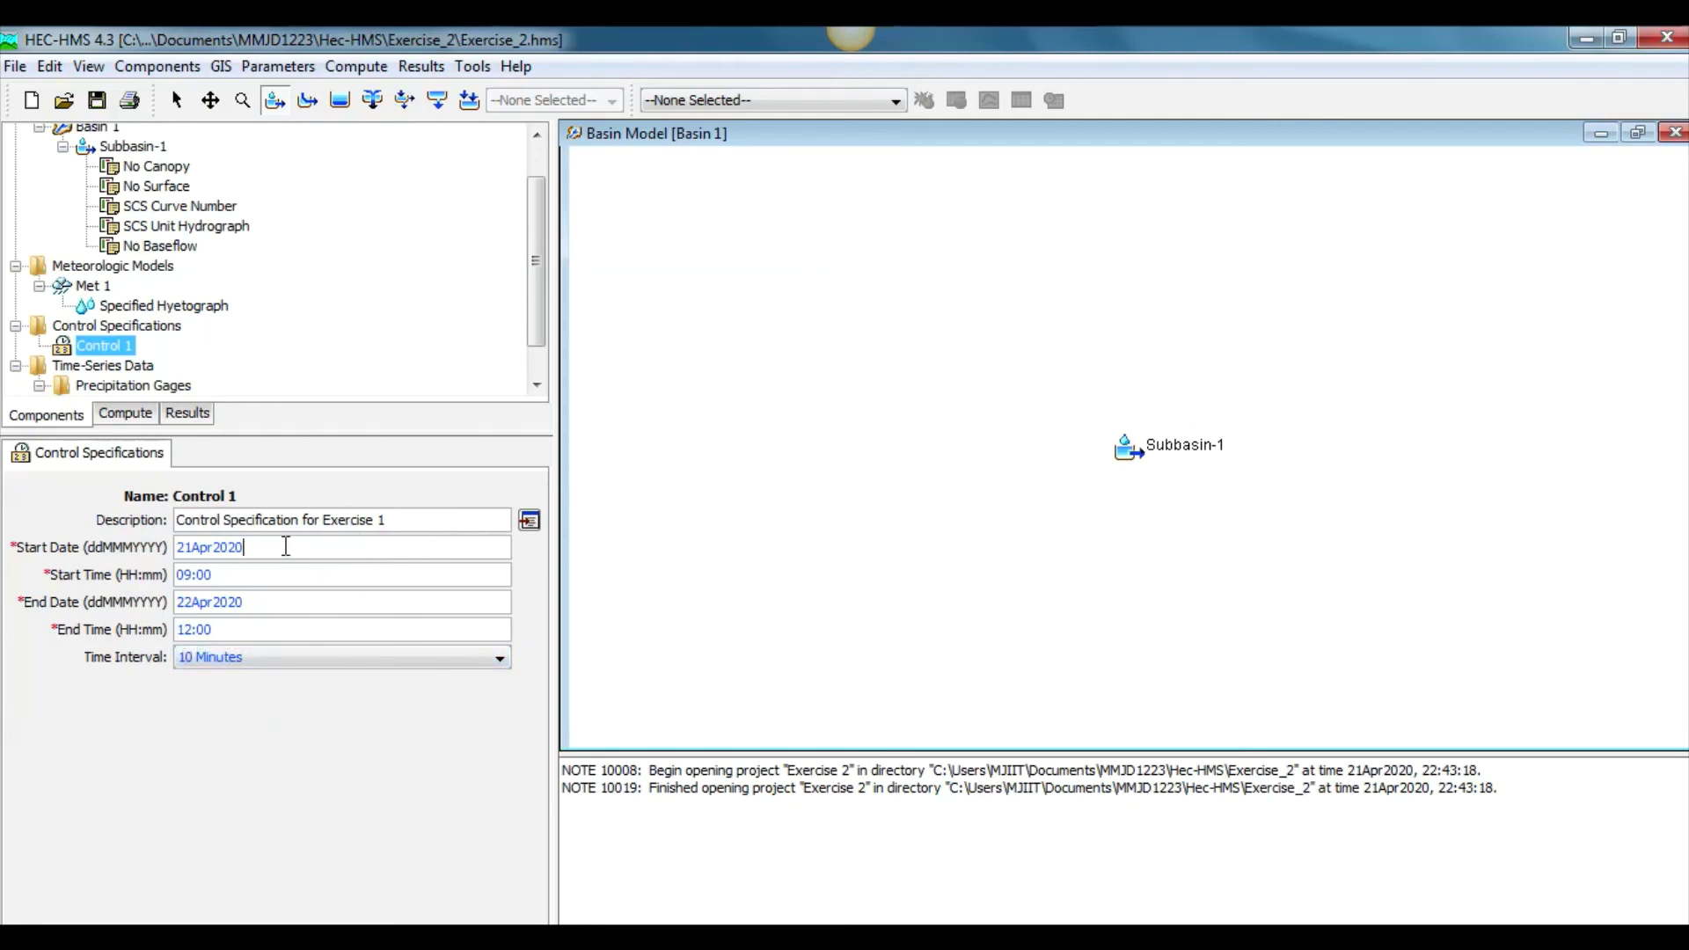
left_click(99, 104)
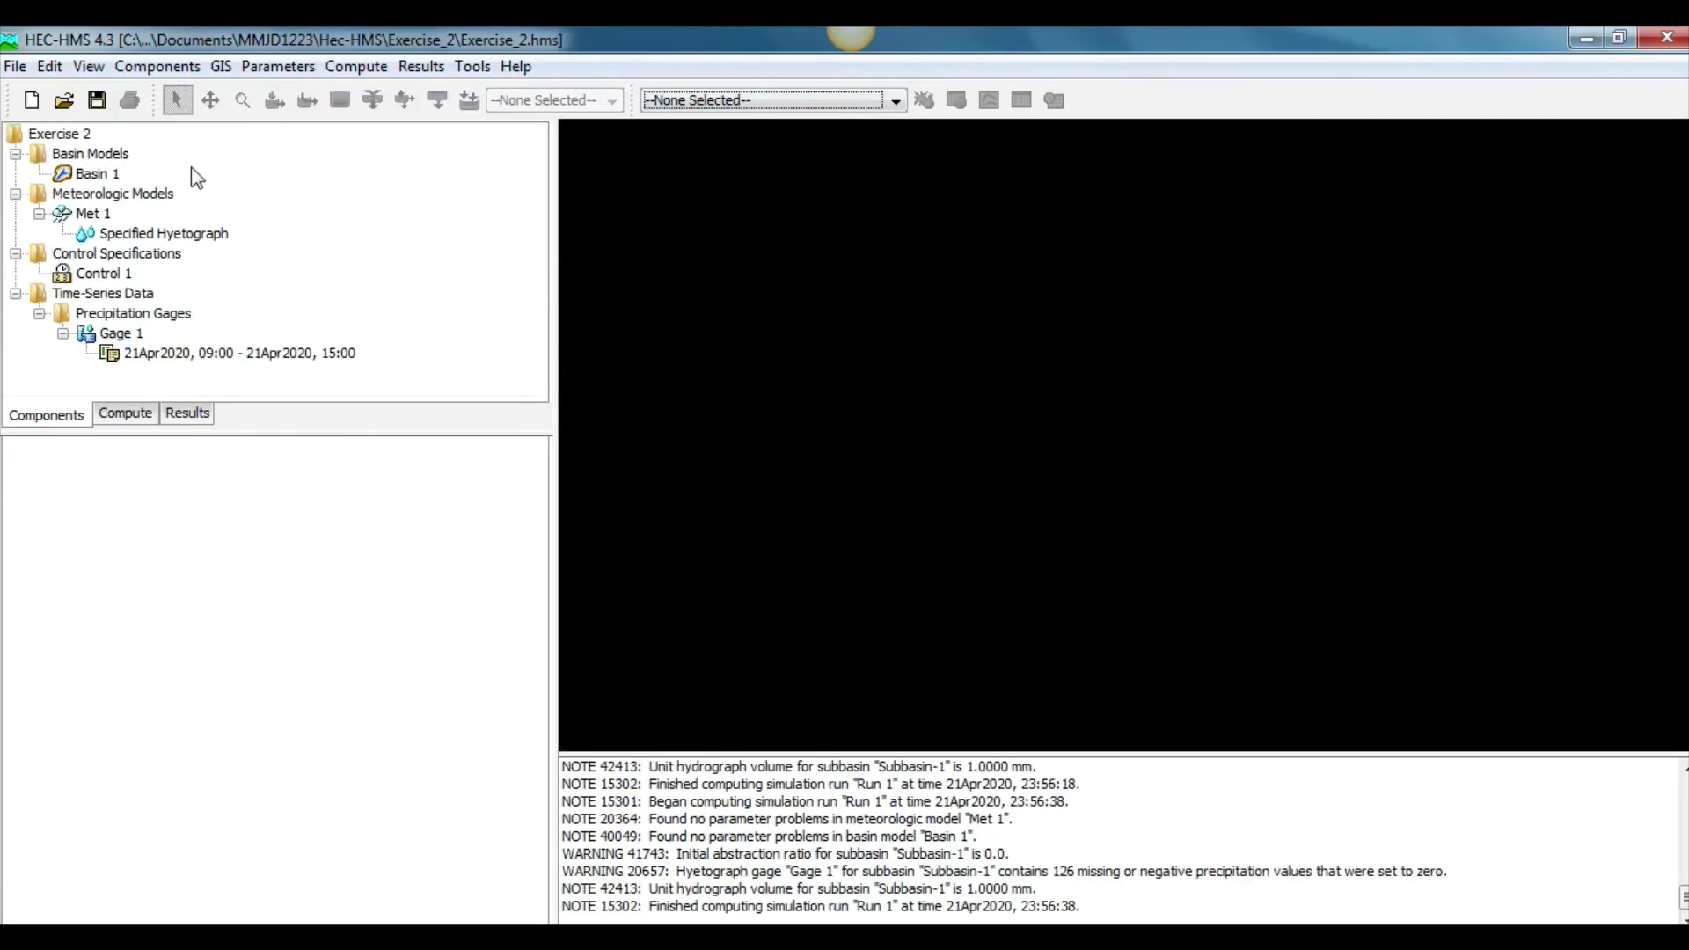
Step: Create a simulation run named Run 1 that combines Basin 1, Met 1 and Control 1
left_click(336, 72)
mouse_move(366, 95)
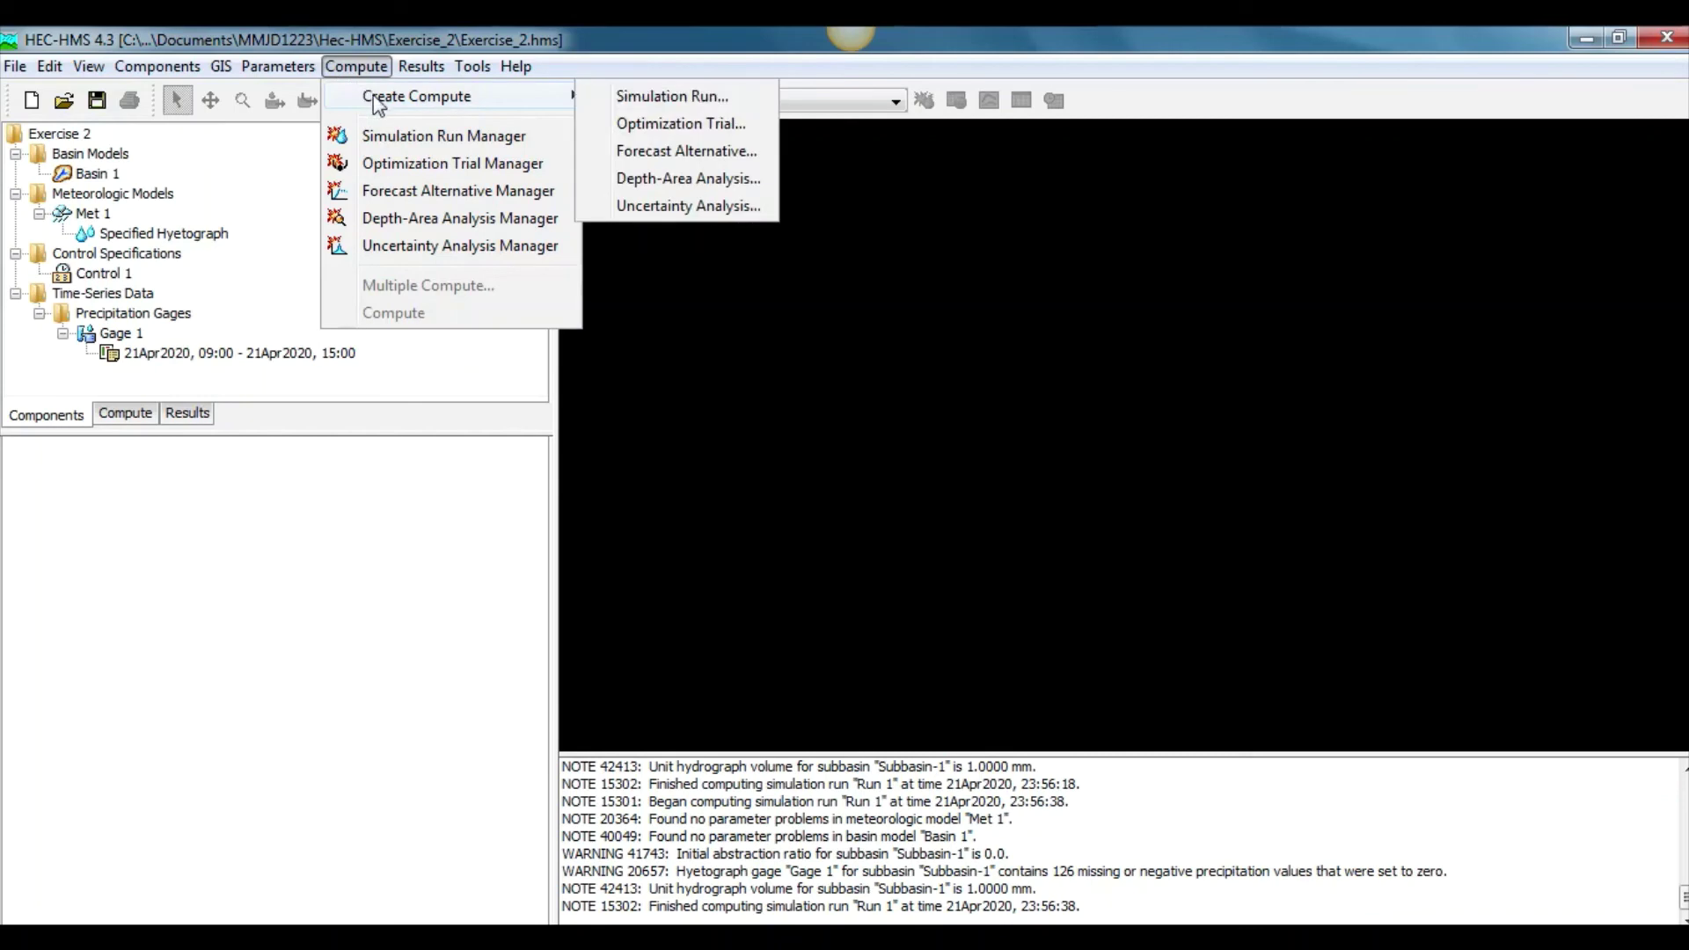
left_click(661, 97)
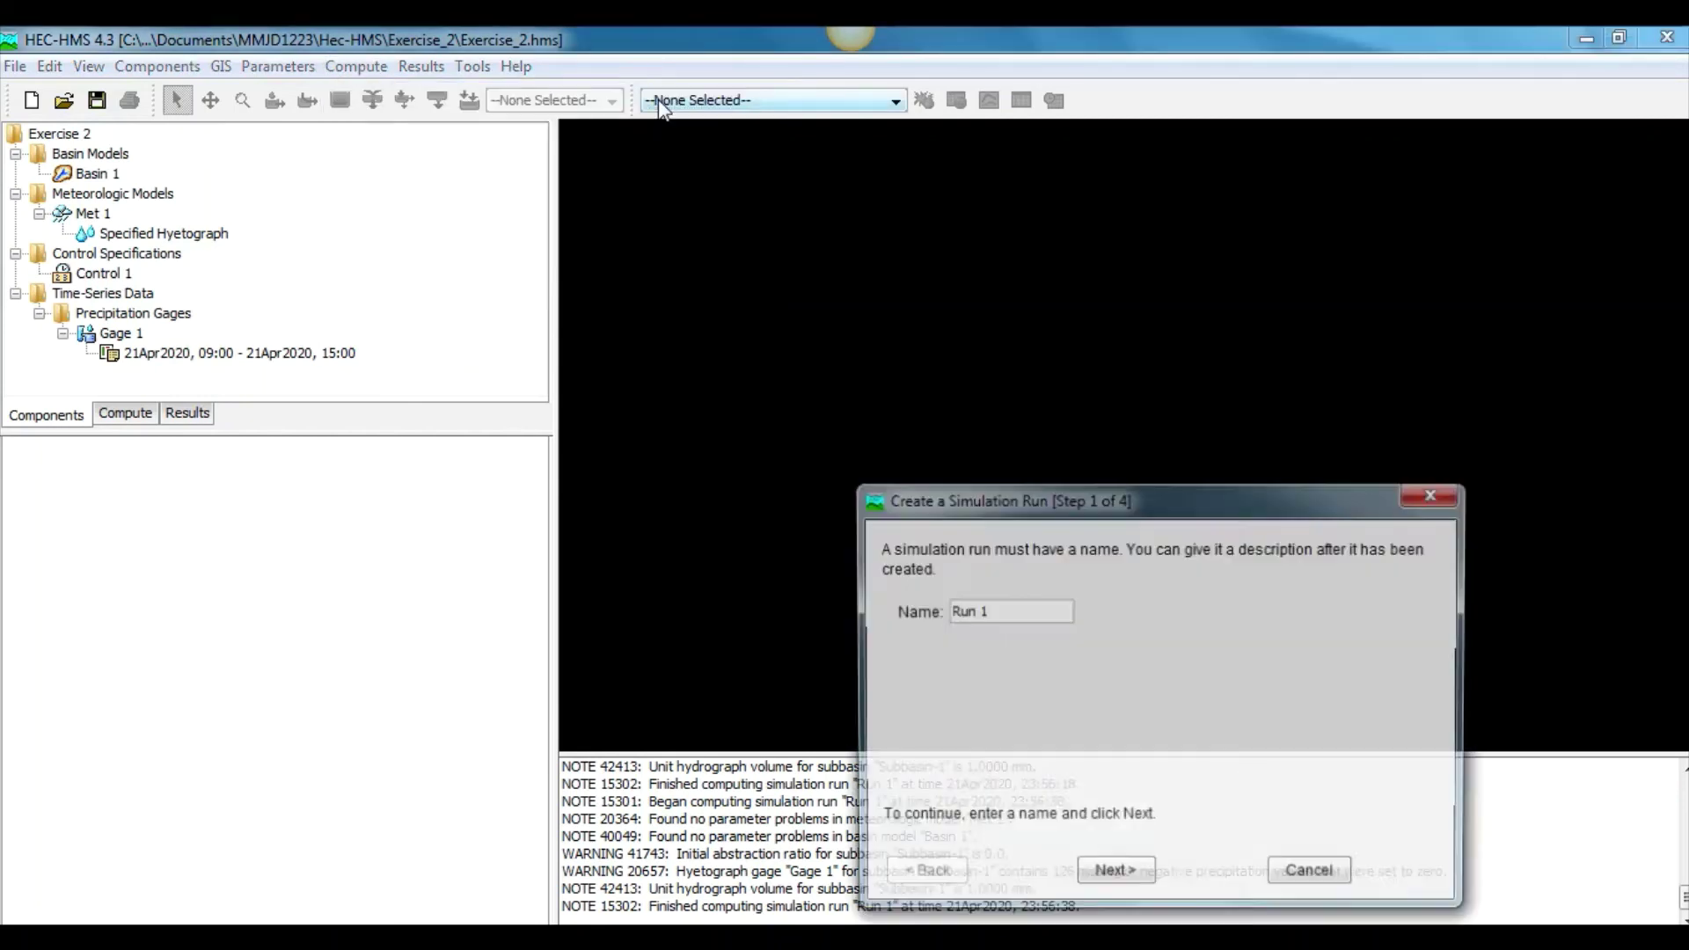
left_click_drag(1053, 510, 846, 301)
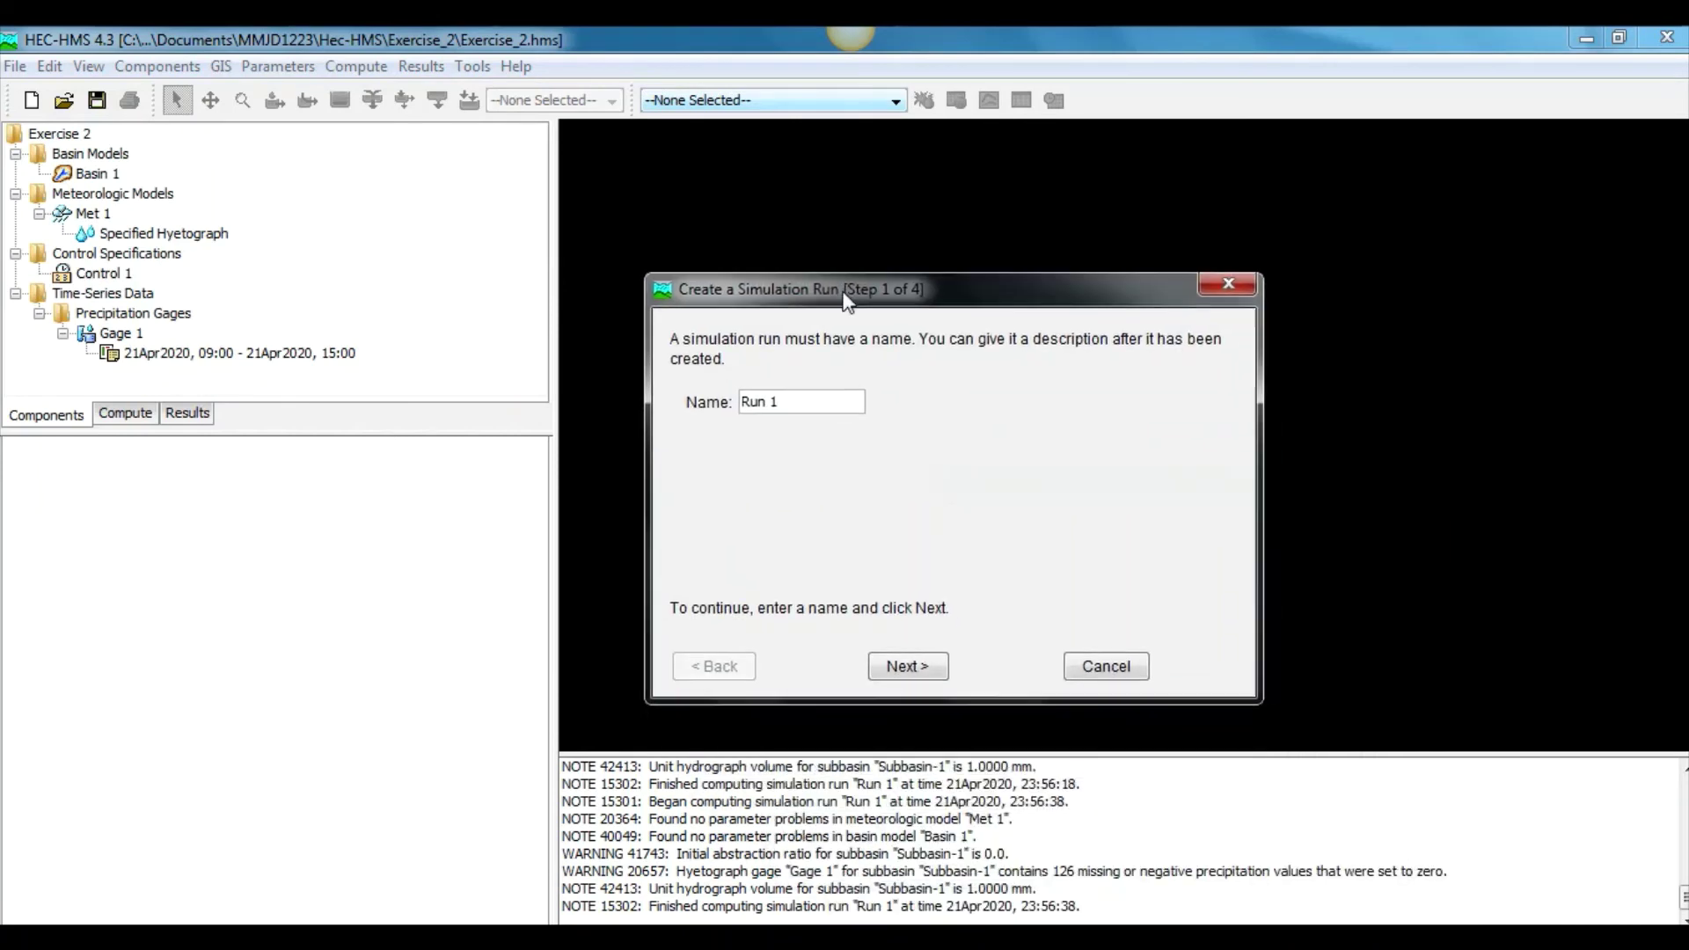
left_click(908, 666)
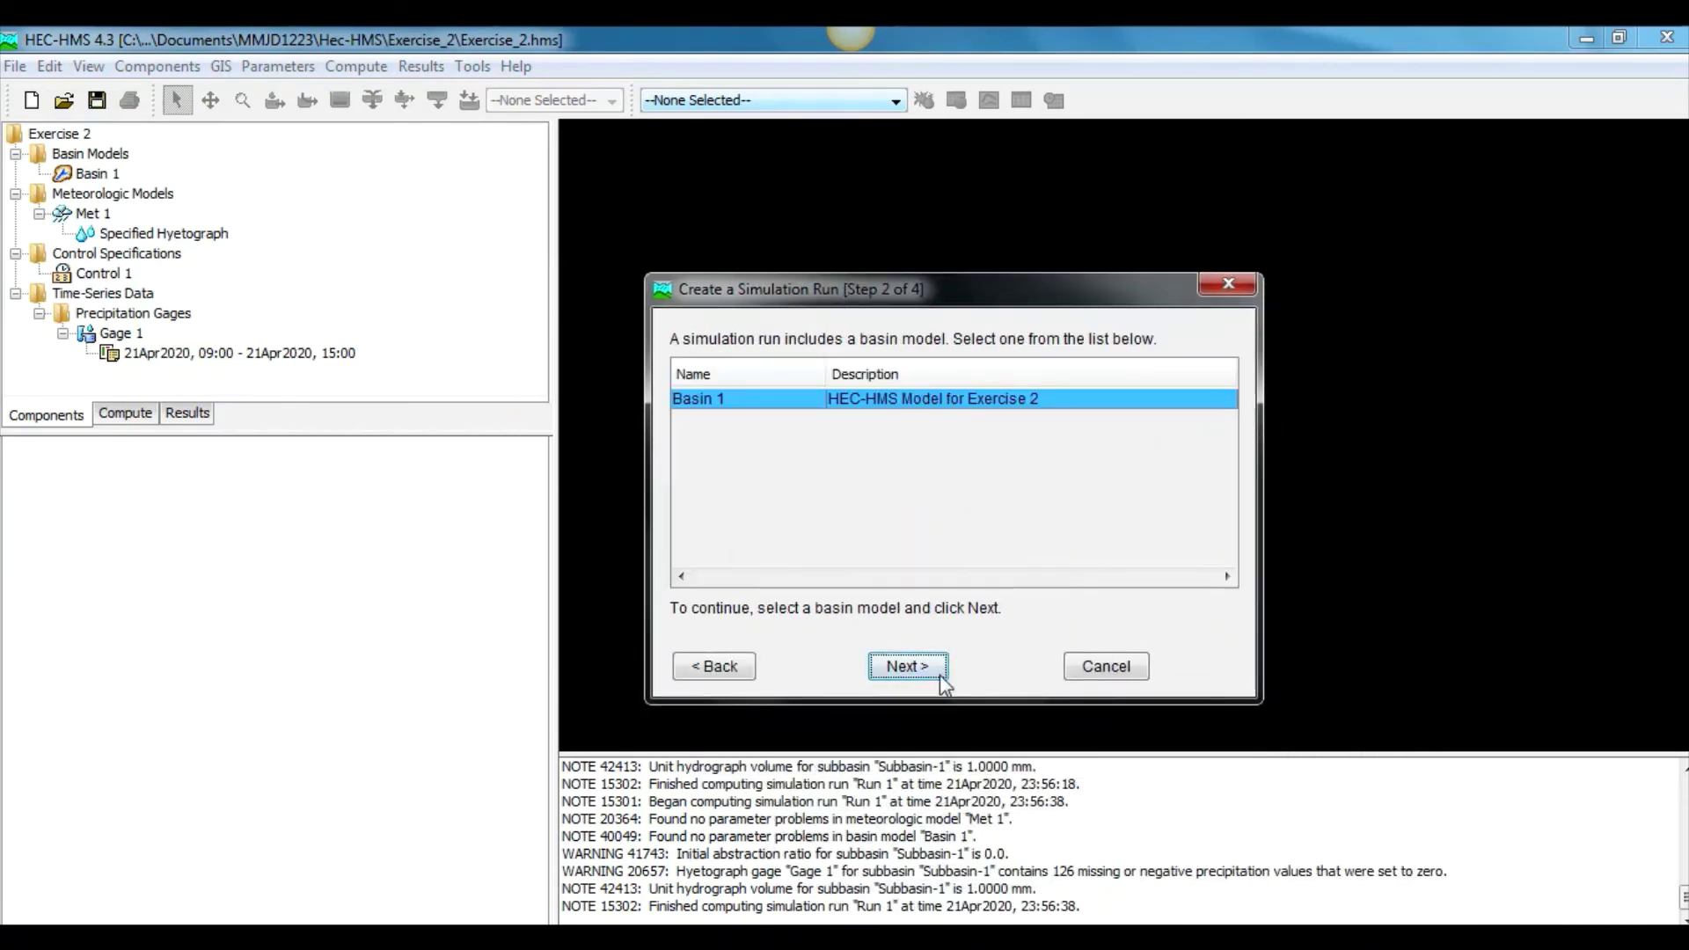
left_click(938, 670)
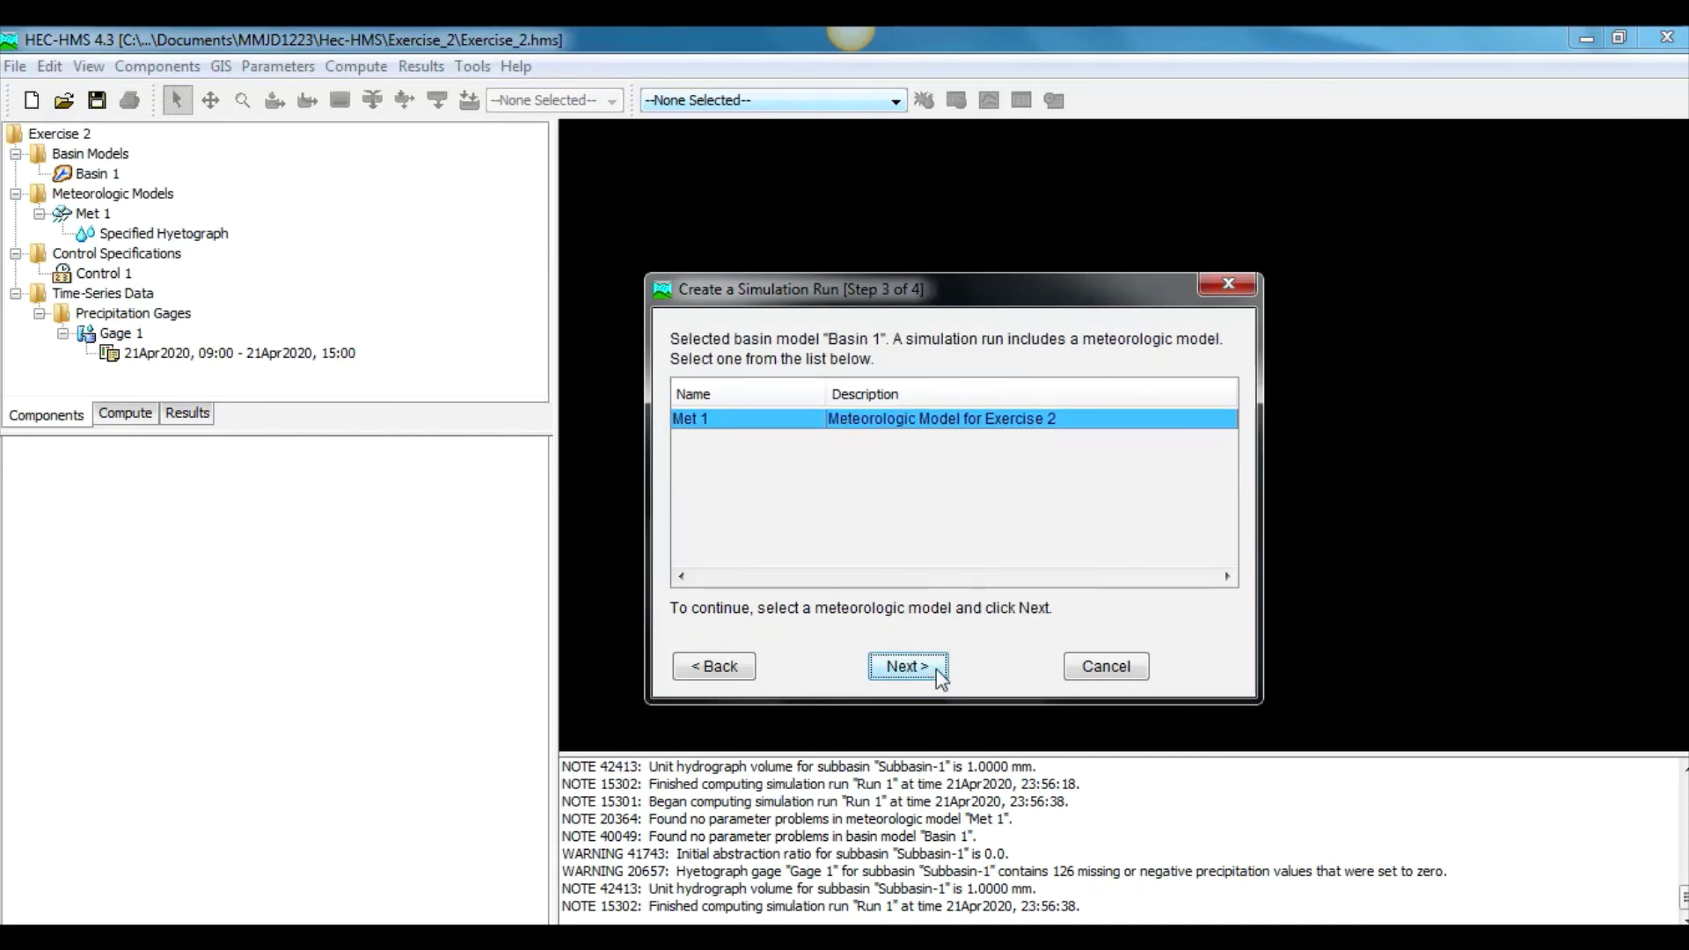
left_click(937, 670)
left_click(942, 669)
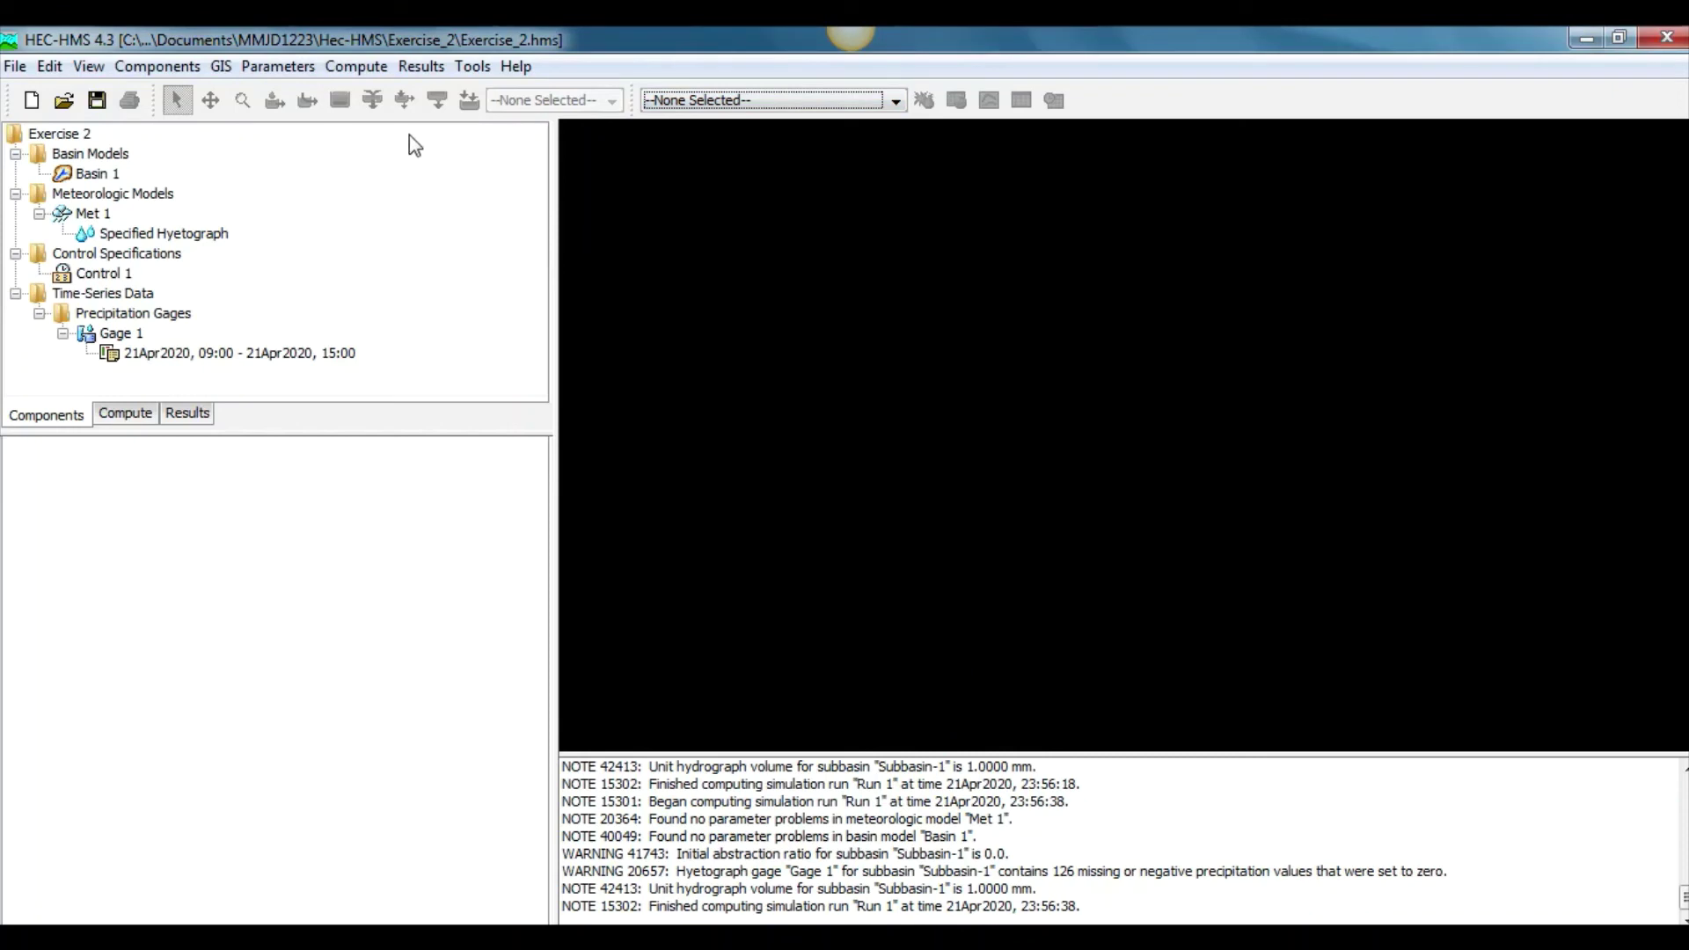
Step: Select Run 1 among the simulation runs, compute it and dismiss the progress window
left_click(131, 413)
left_click(16, 154)
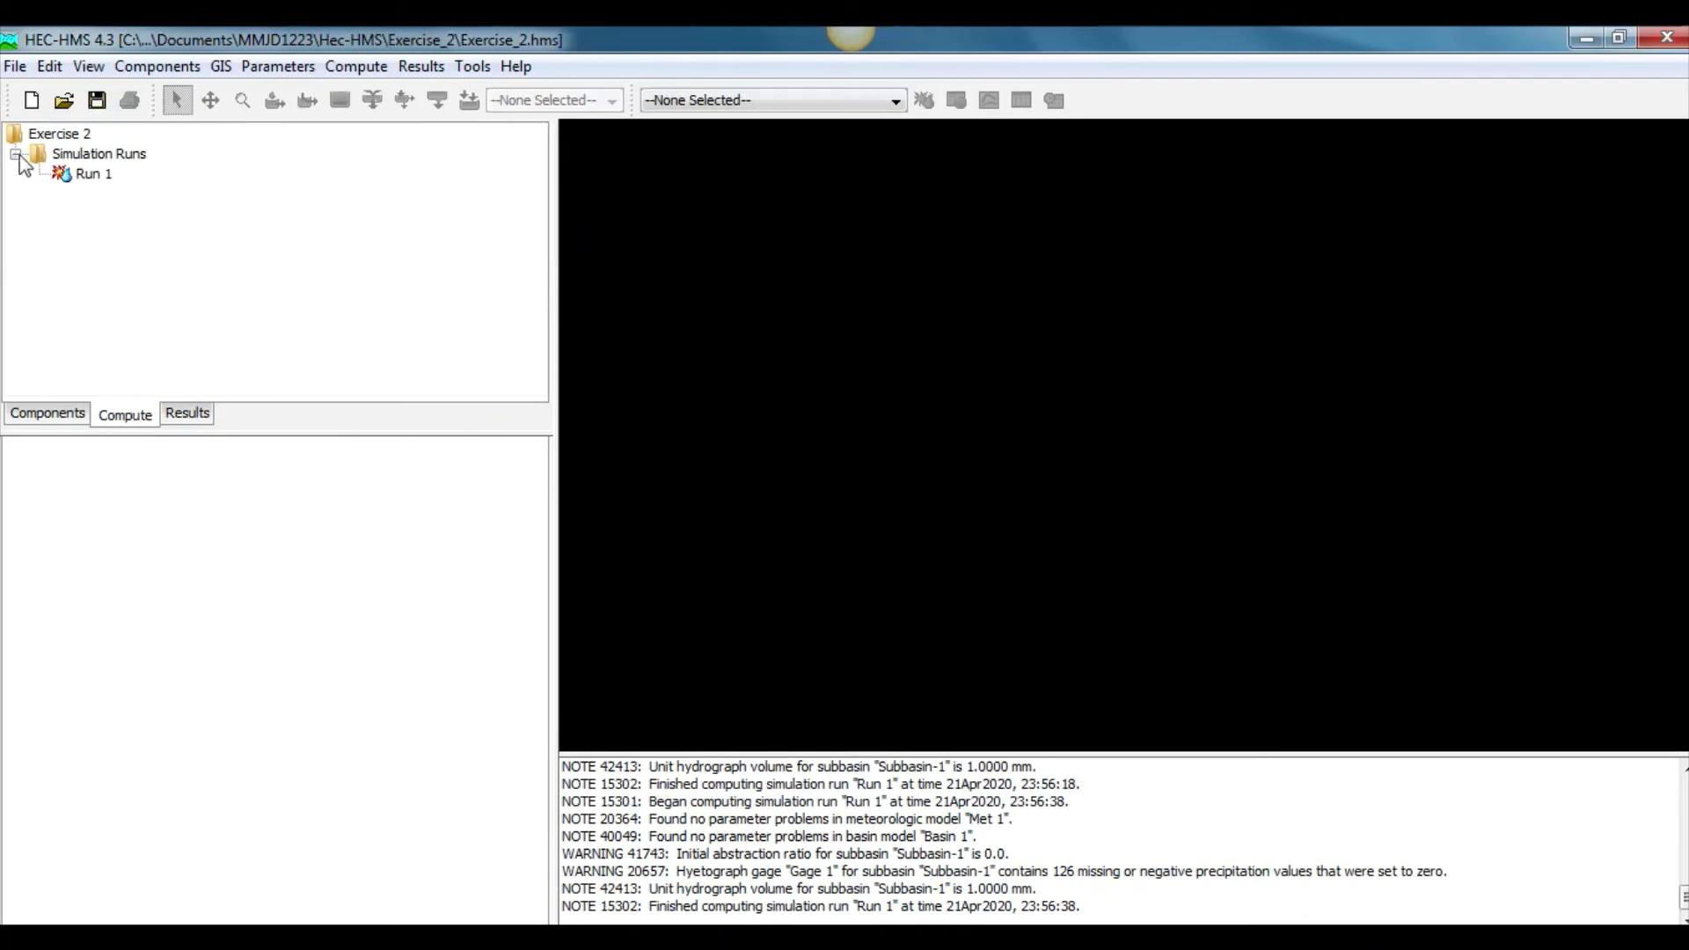
left_click(76, 176)
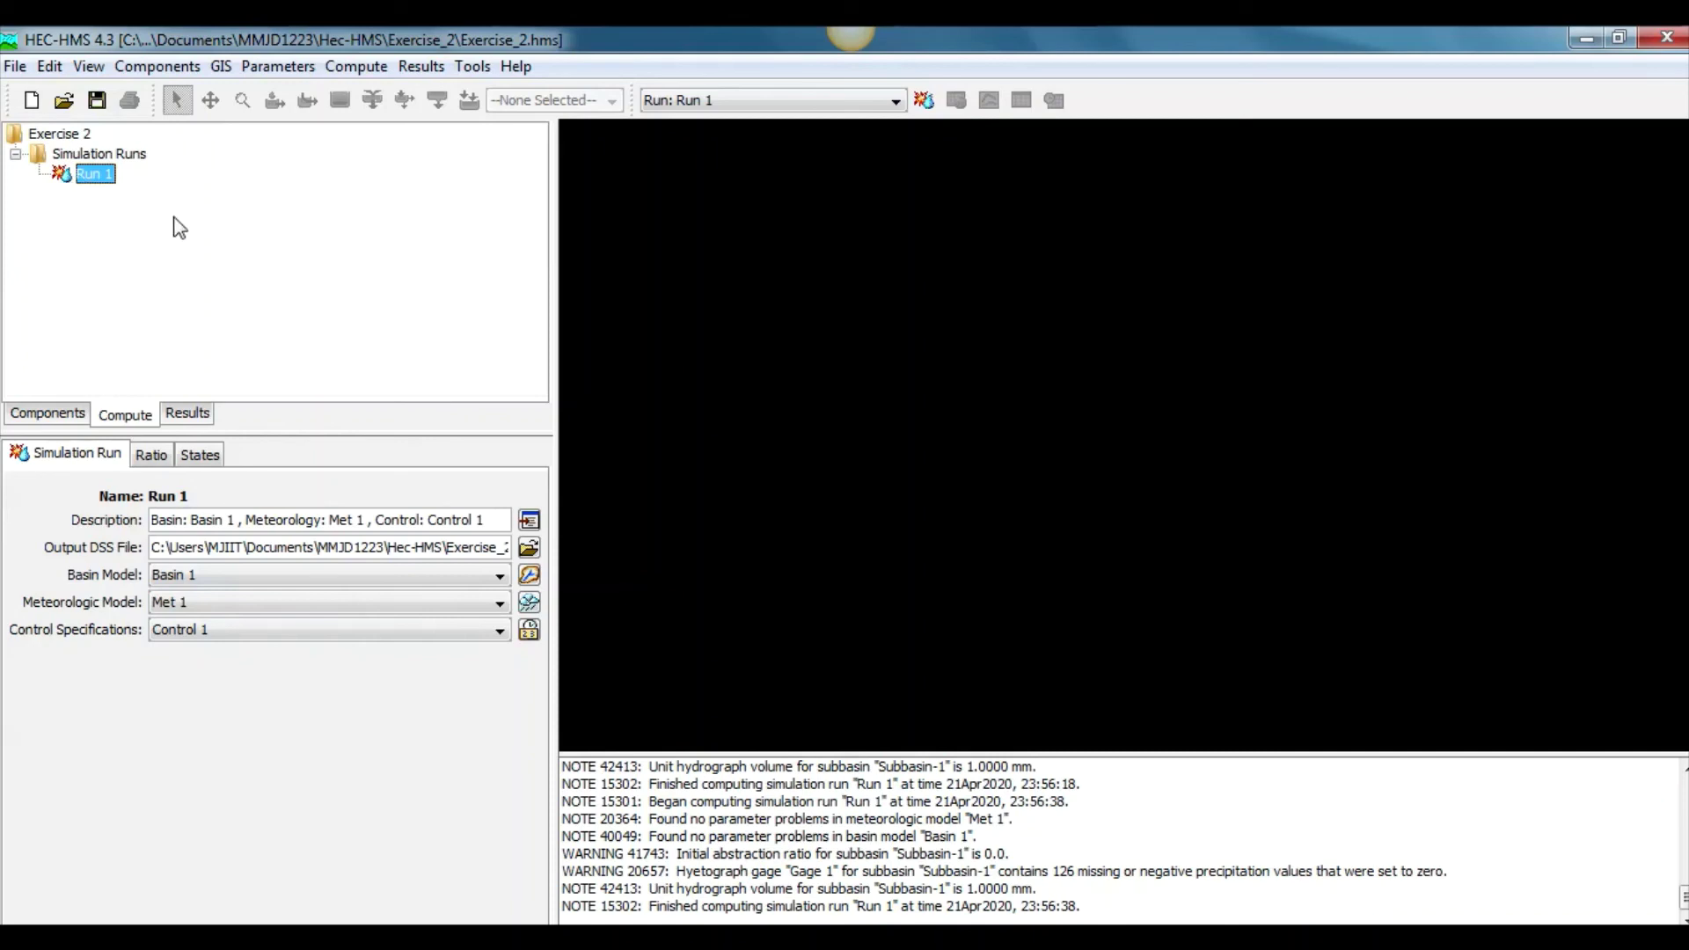
left_click(924, 101)
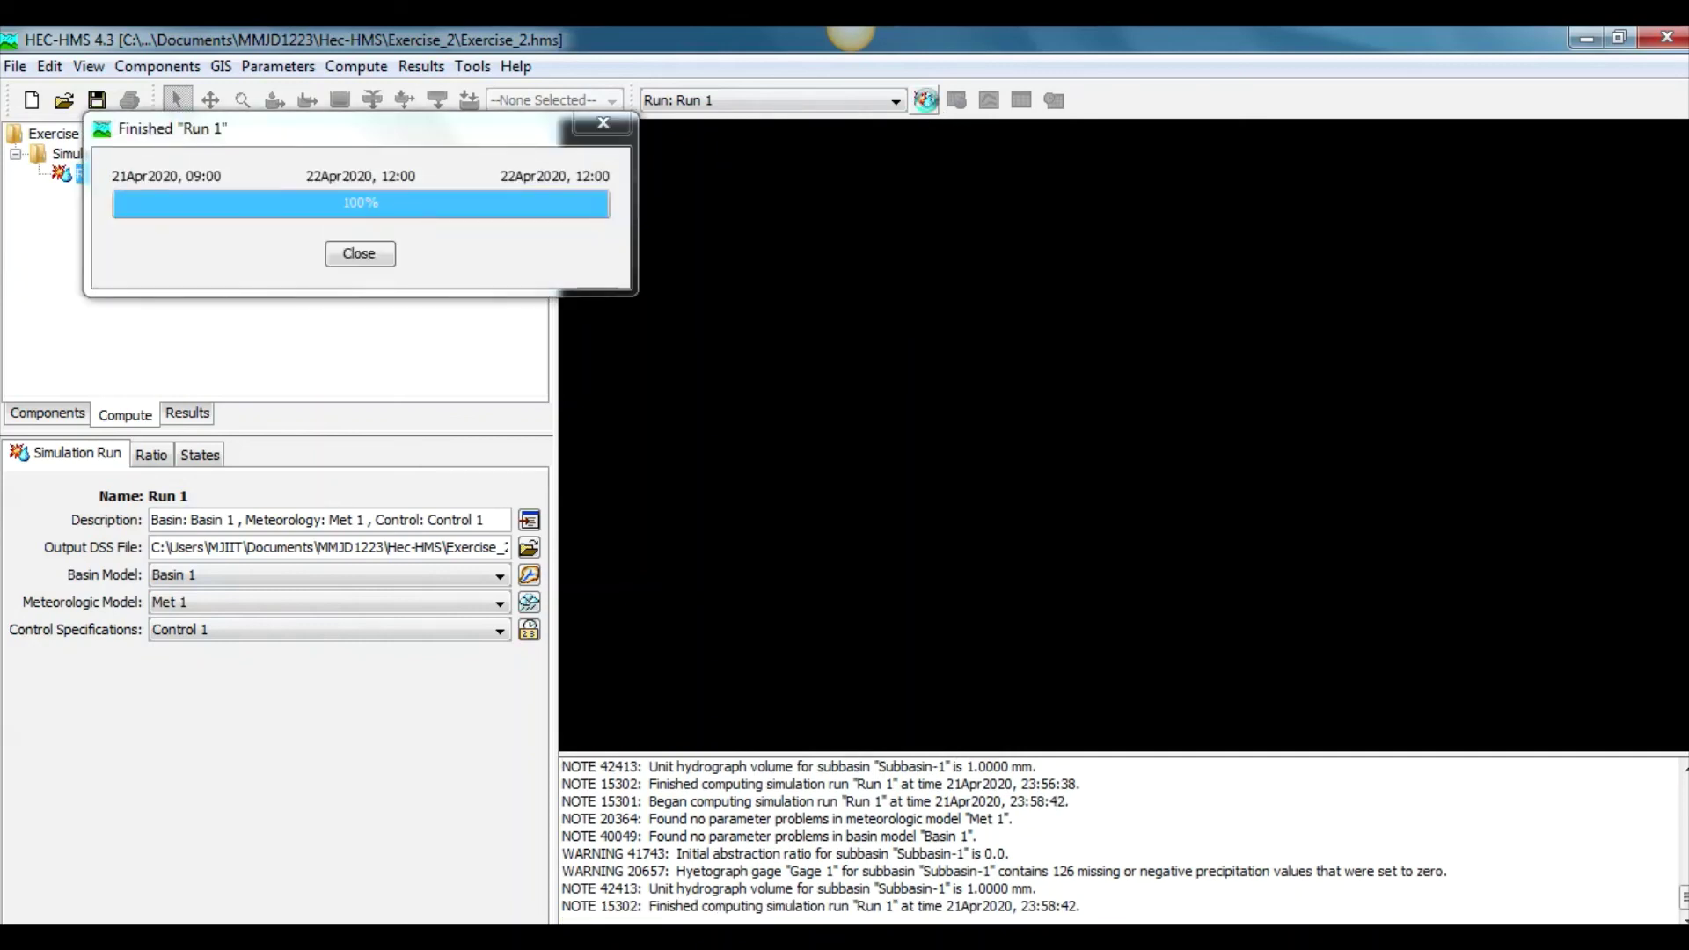
left_click(359, 255)
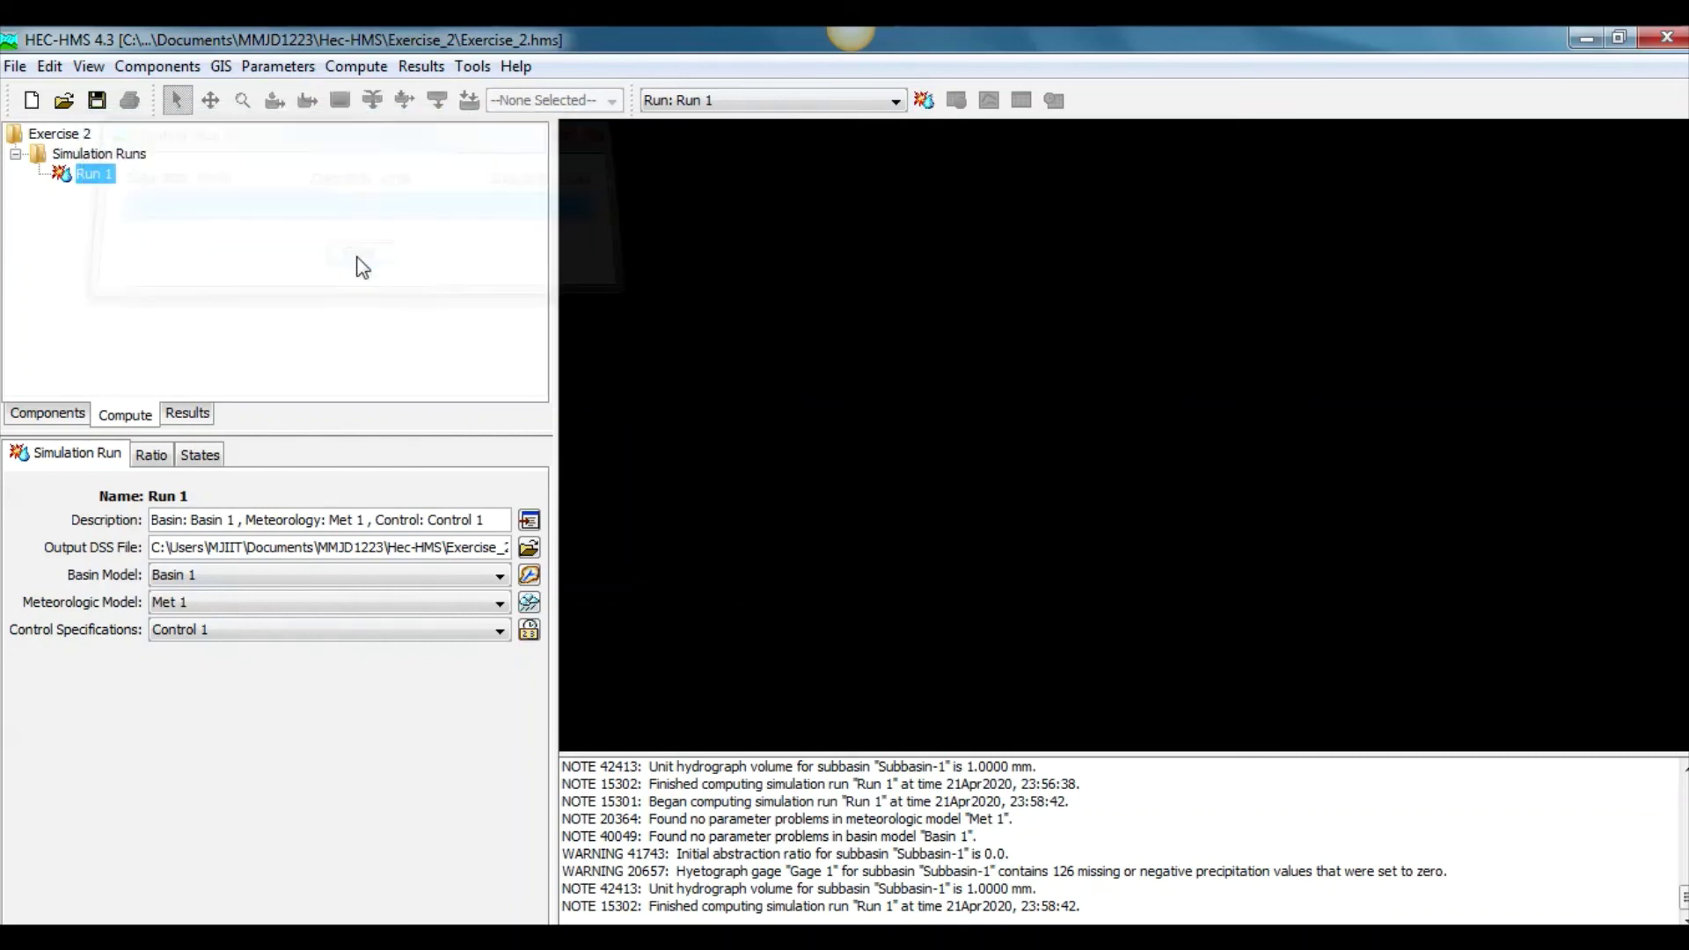
Step: Open the Global Summary results of Run 1 and maximize the summary window
left_click(204, 423)
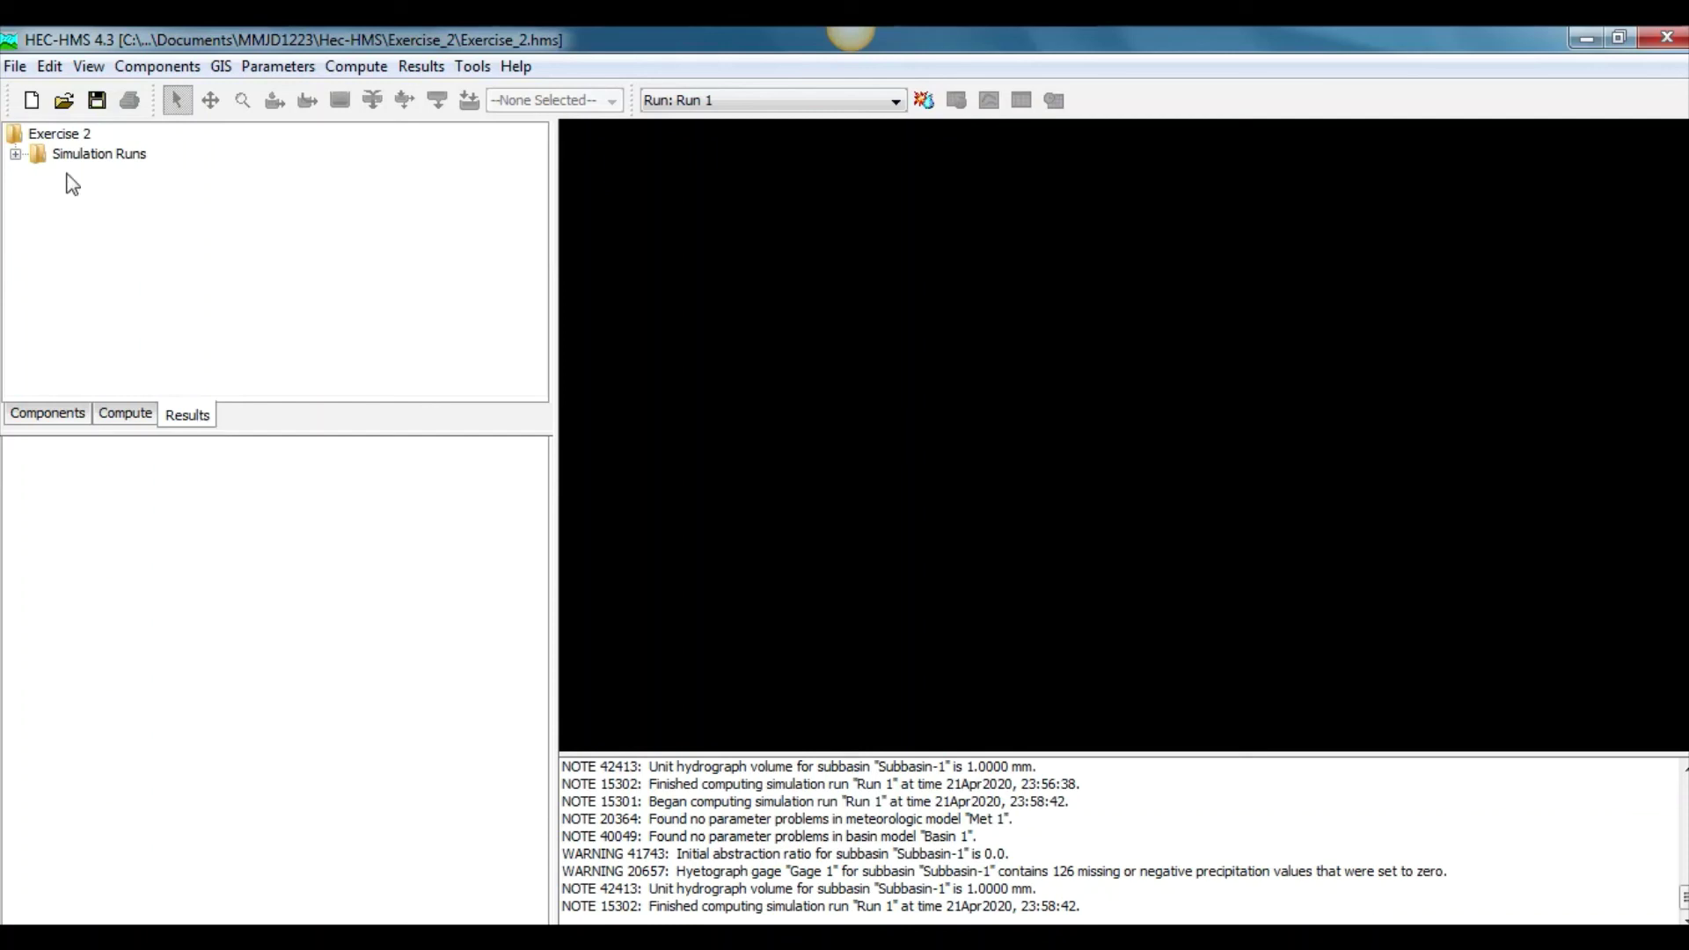
left_click(16, 155)
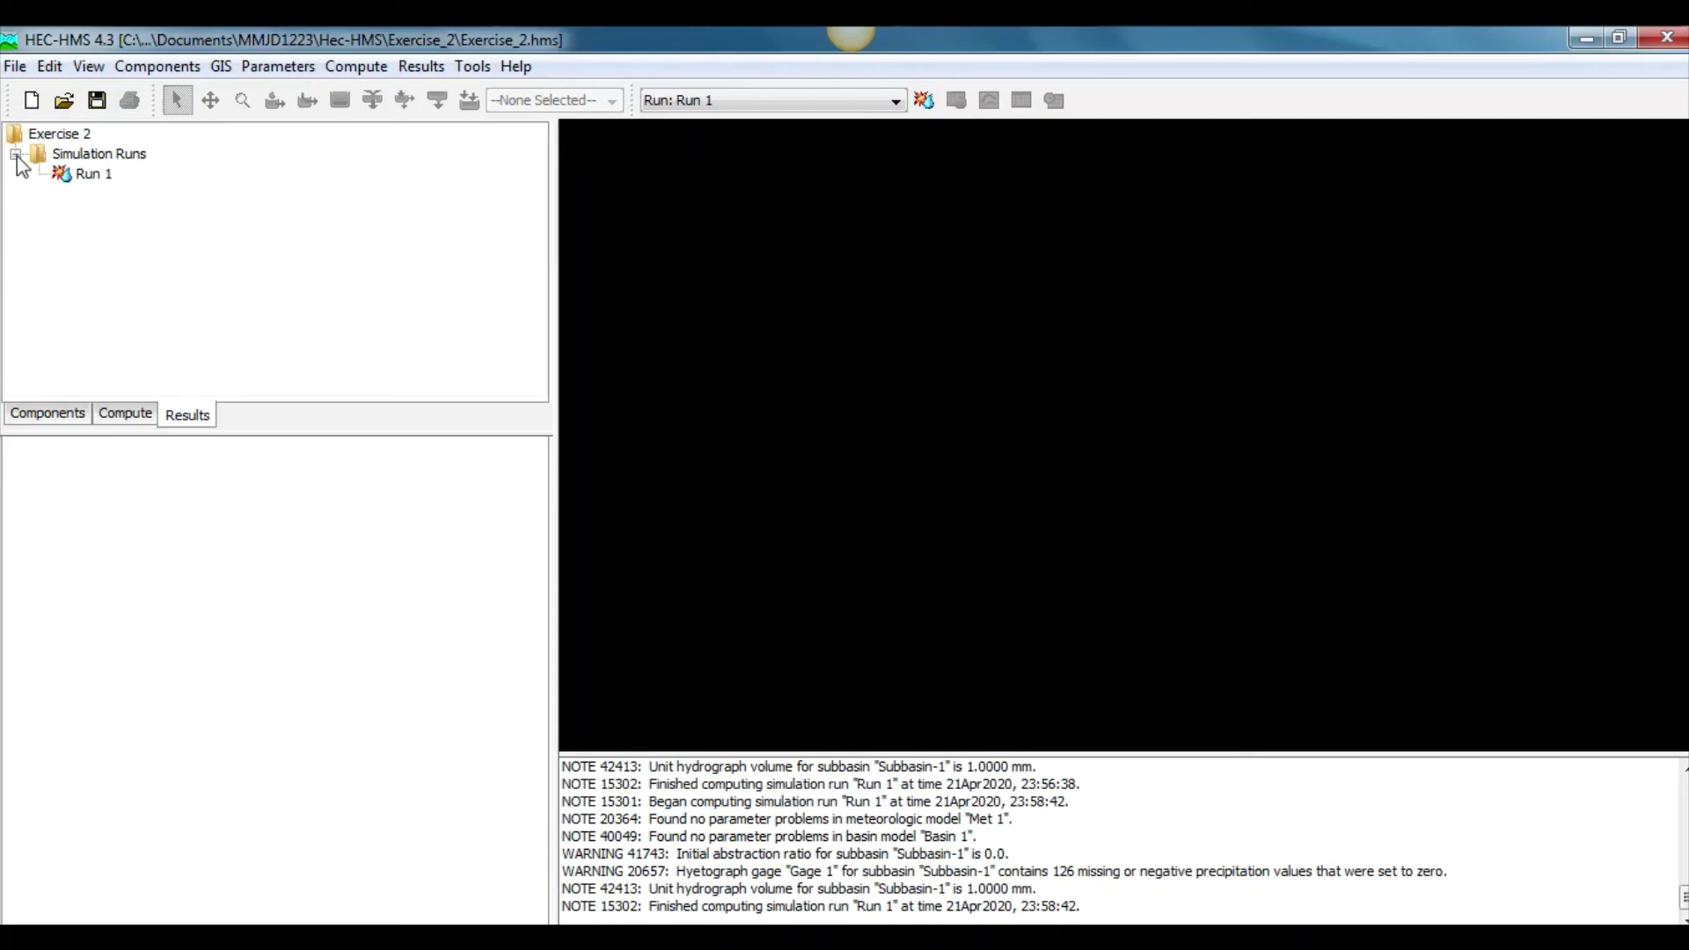
double_click(88, 175)
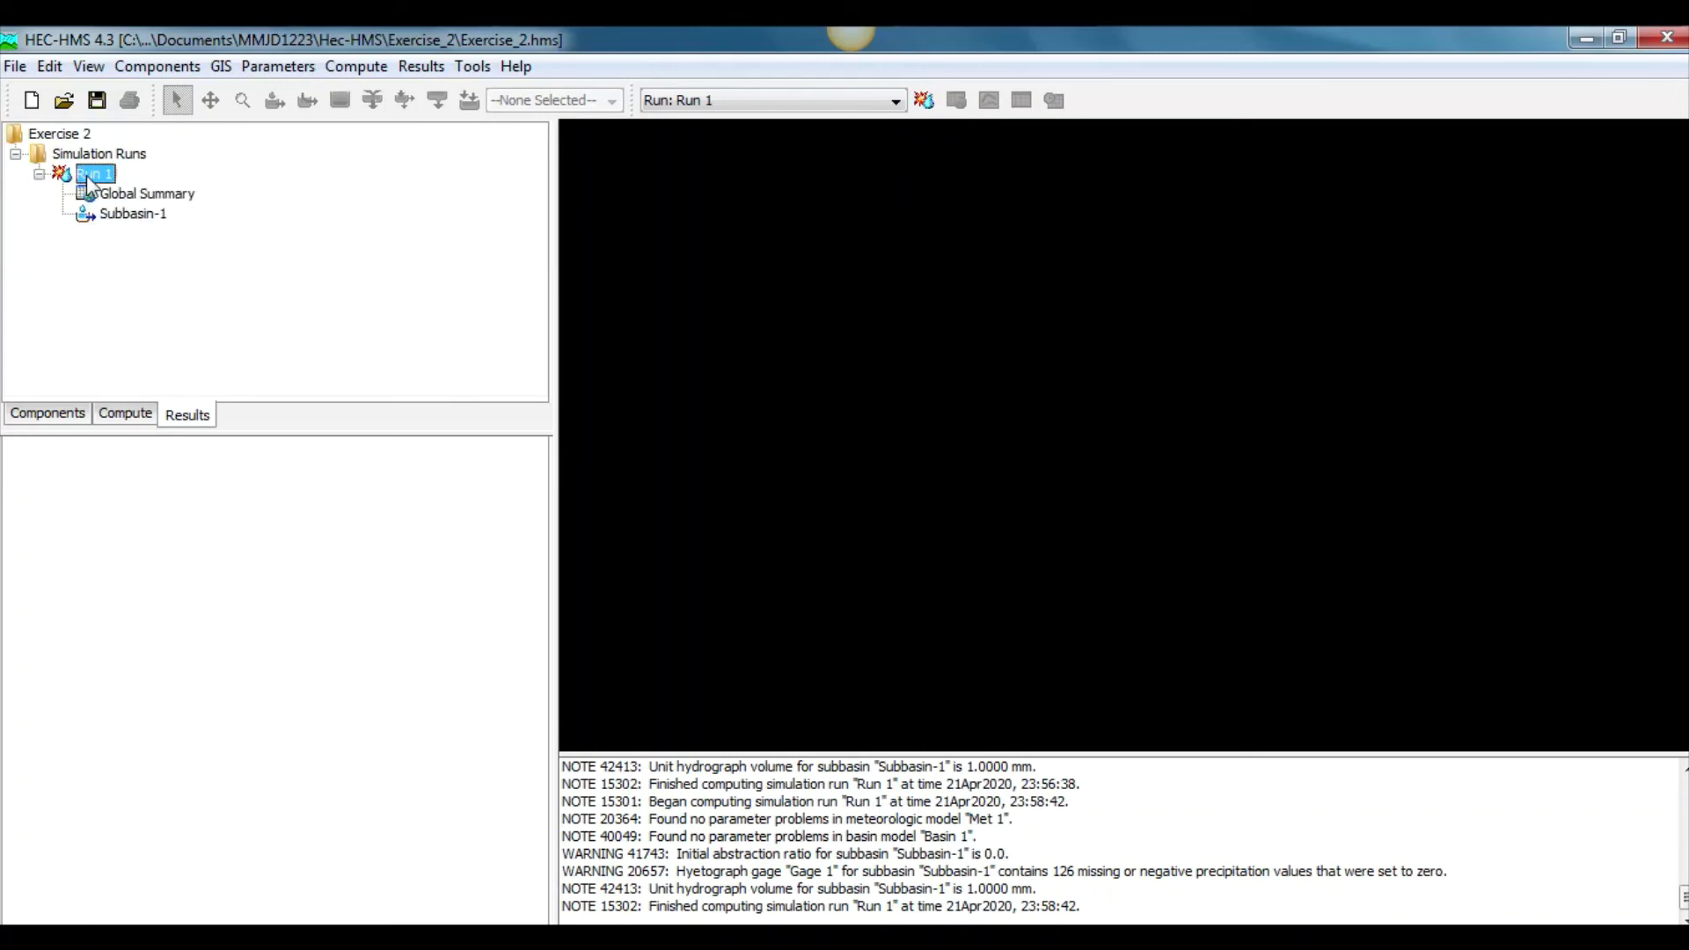
left_click(143, 195)
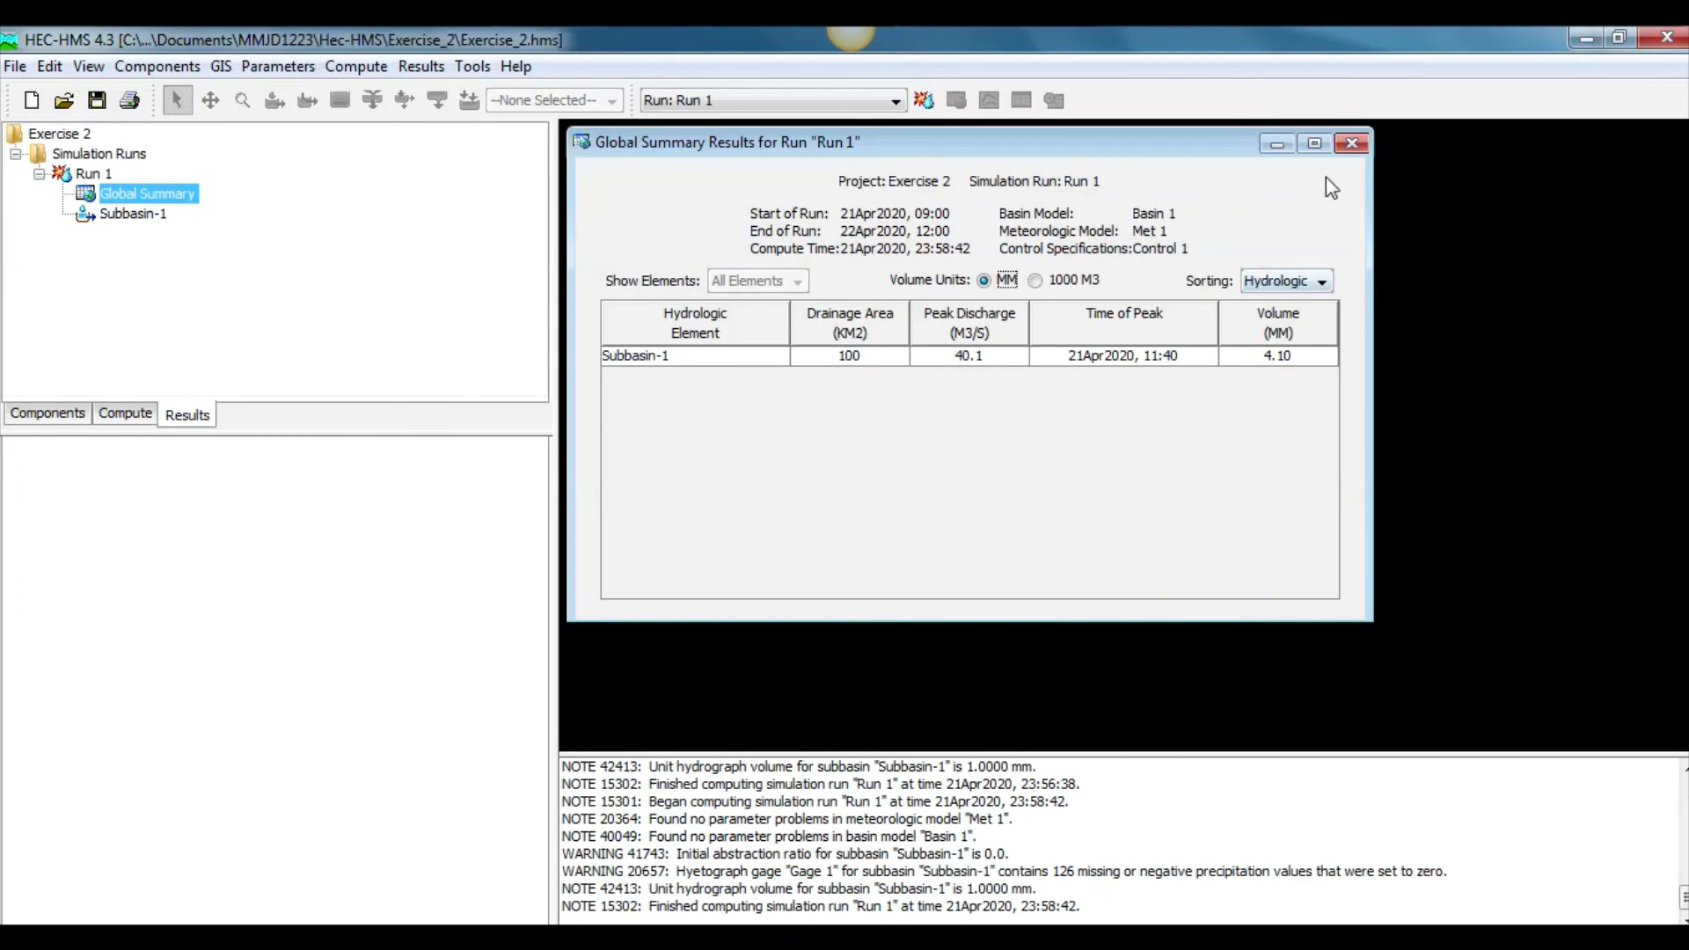
left_click(1314, 143)
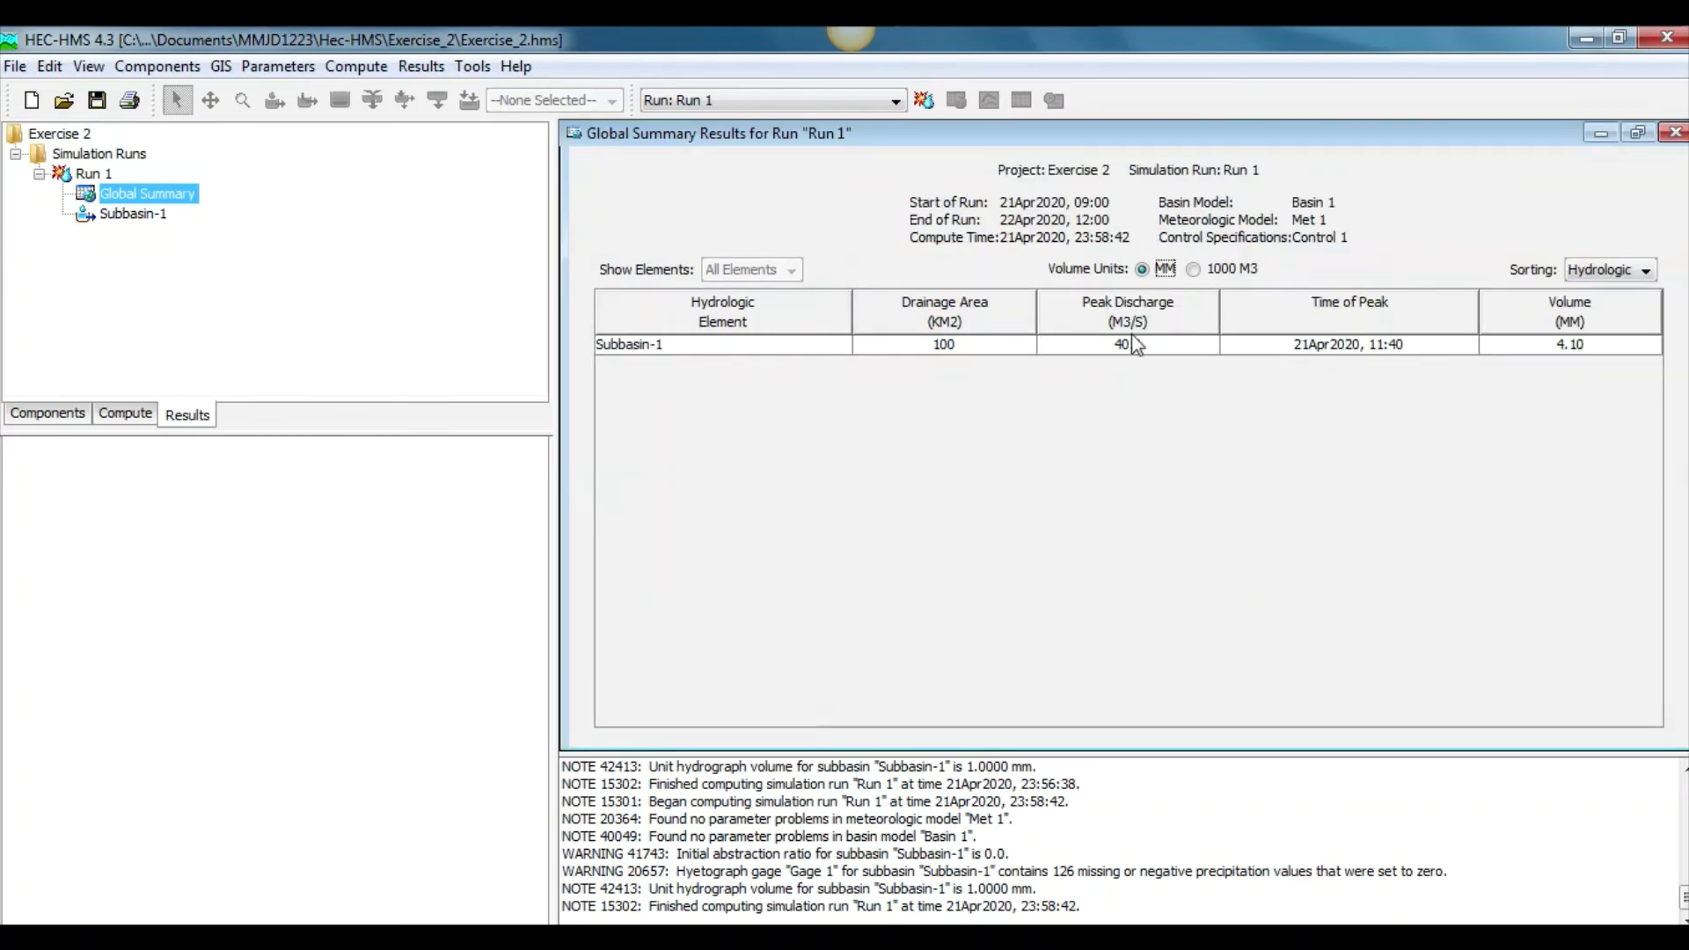
Step: View the graph and the summary table of Subbasin-1 in the Run 1 results
double_click(130, 215)
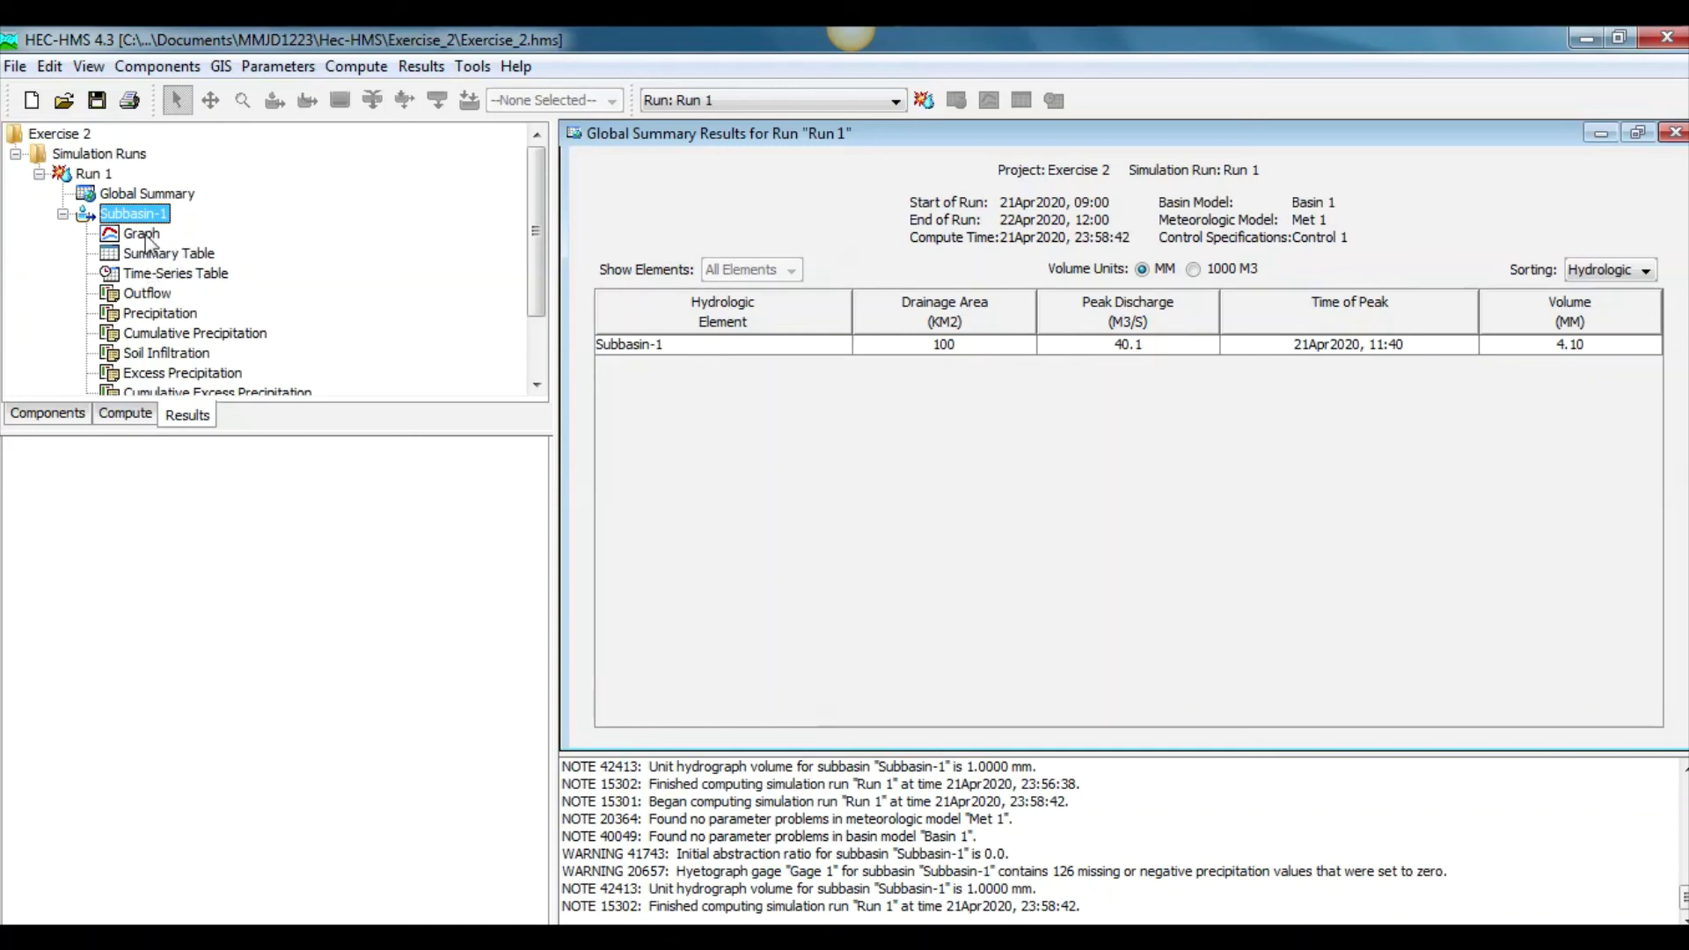
left_click(138, 236)
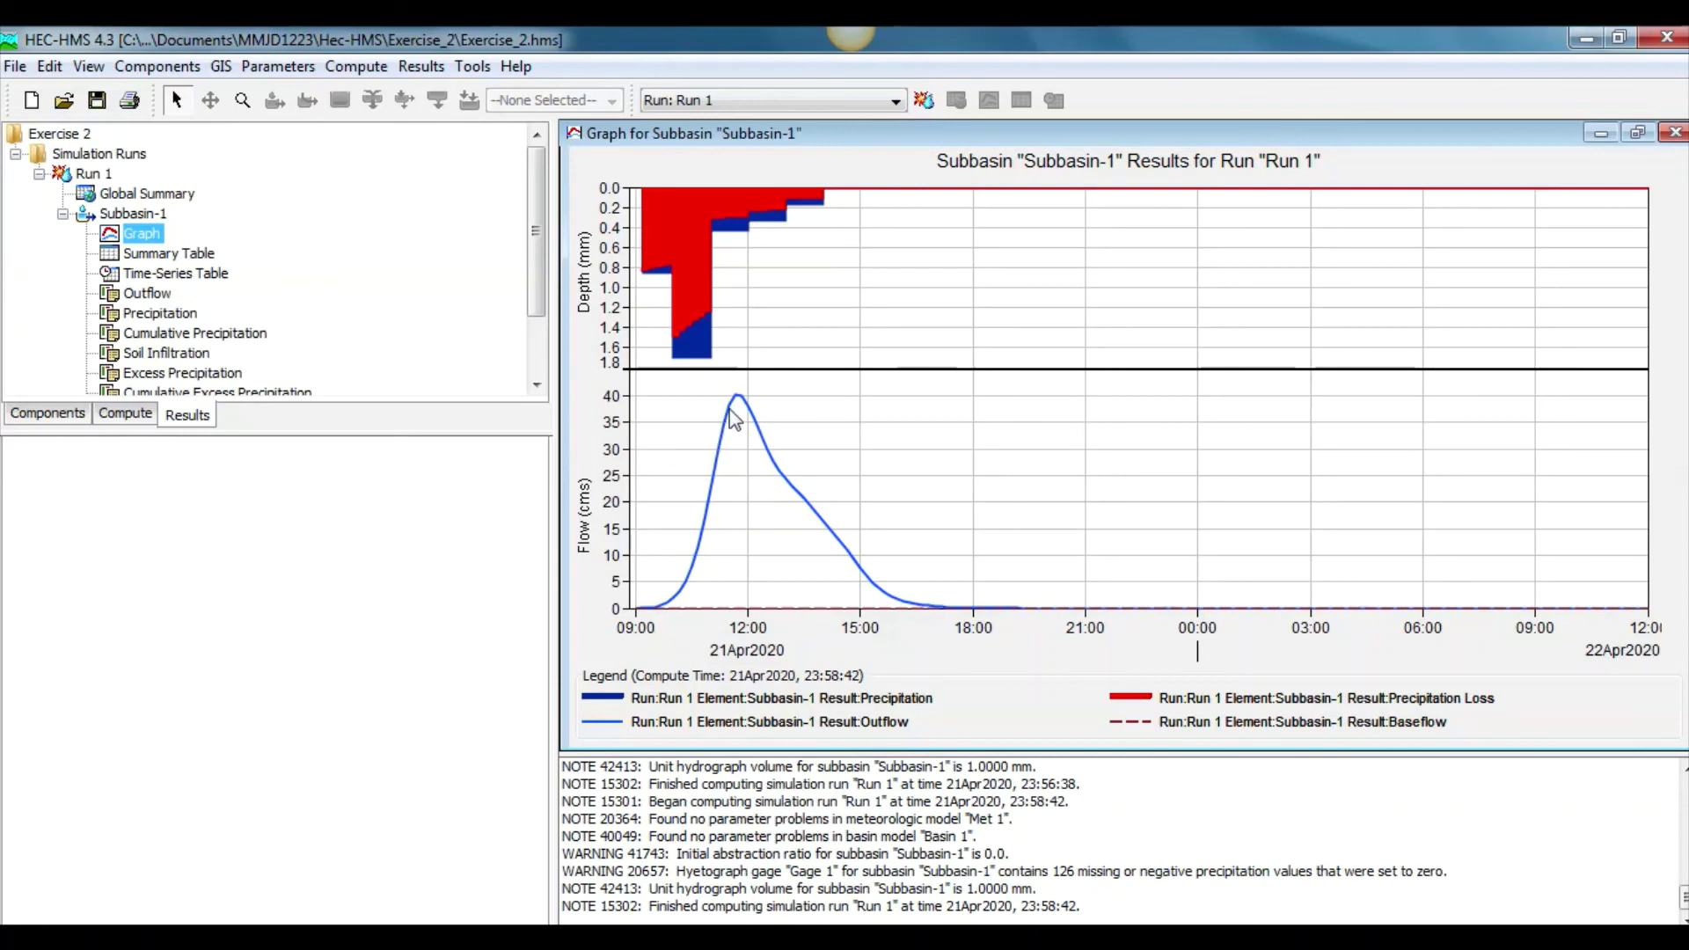
mouse_move(741, 408)
left_click(168, 254)
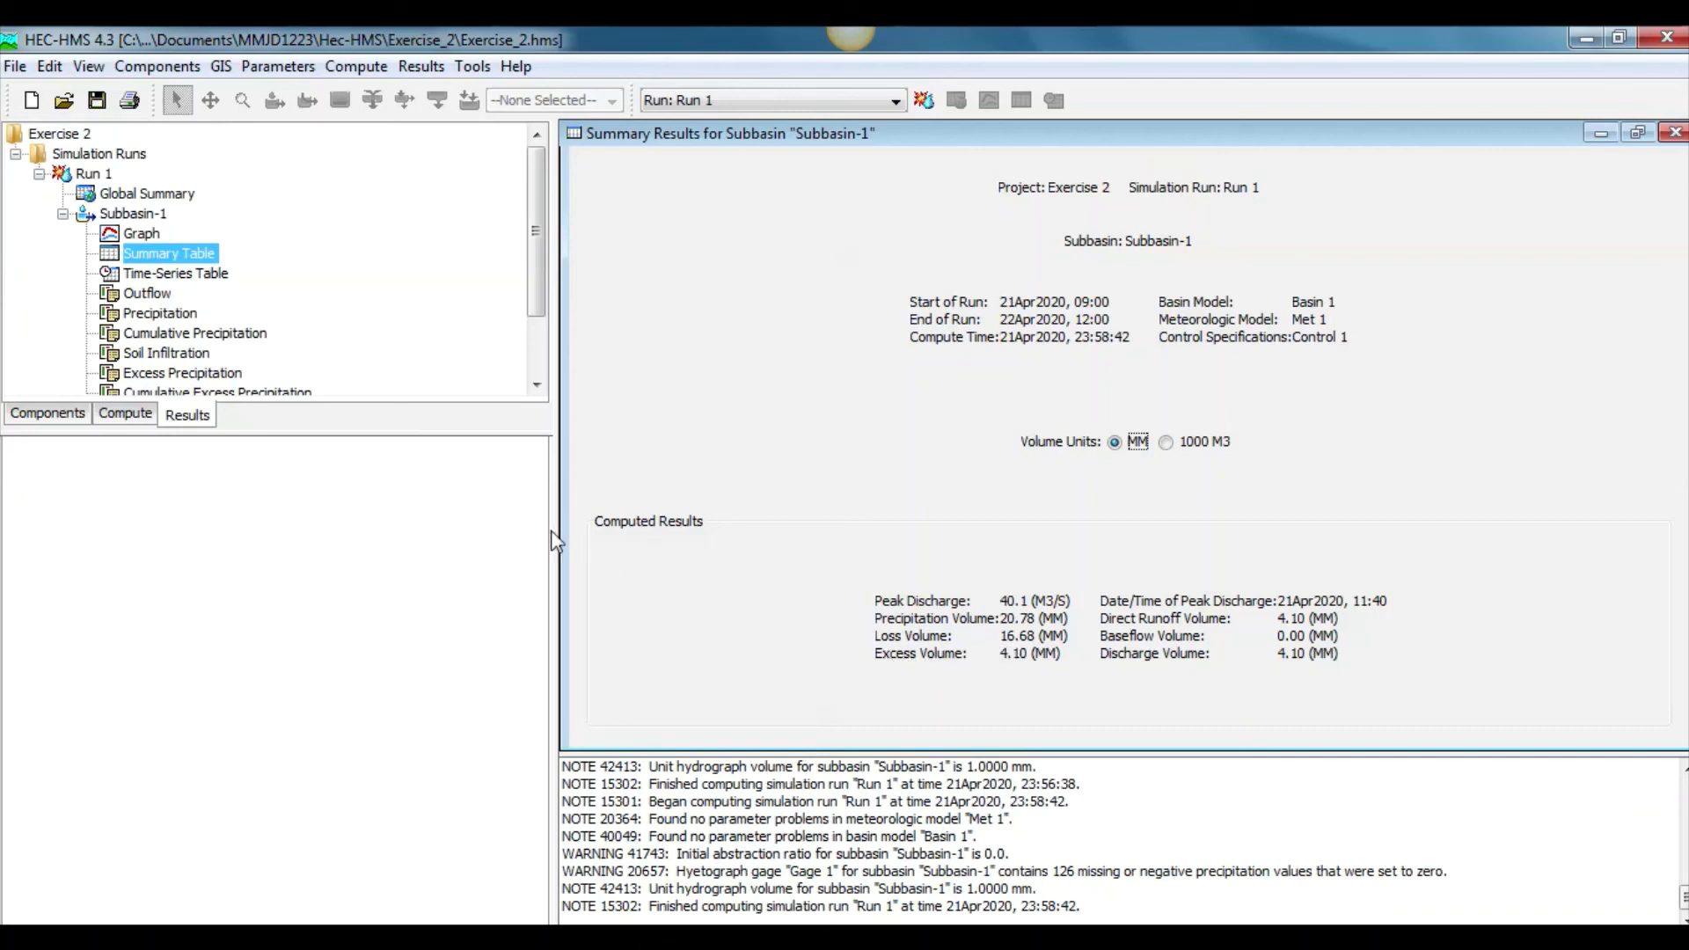
Step: Examine Subbasin-1's time-series table for Run 1 through to its last time step
left_click(176, 276)
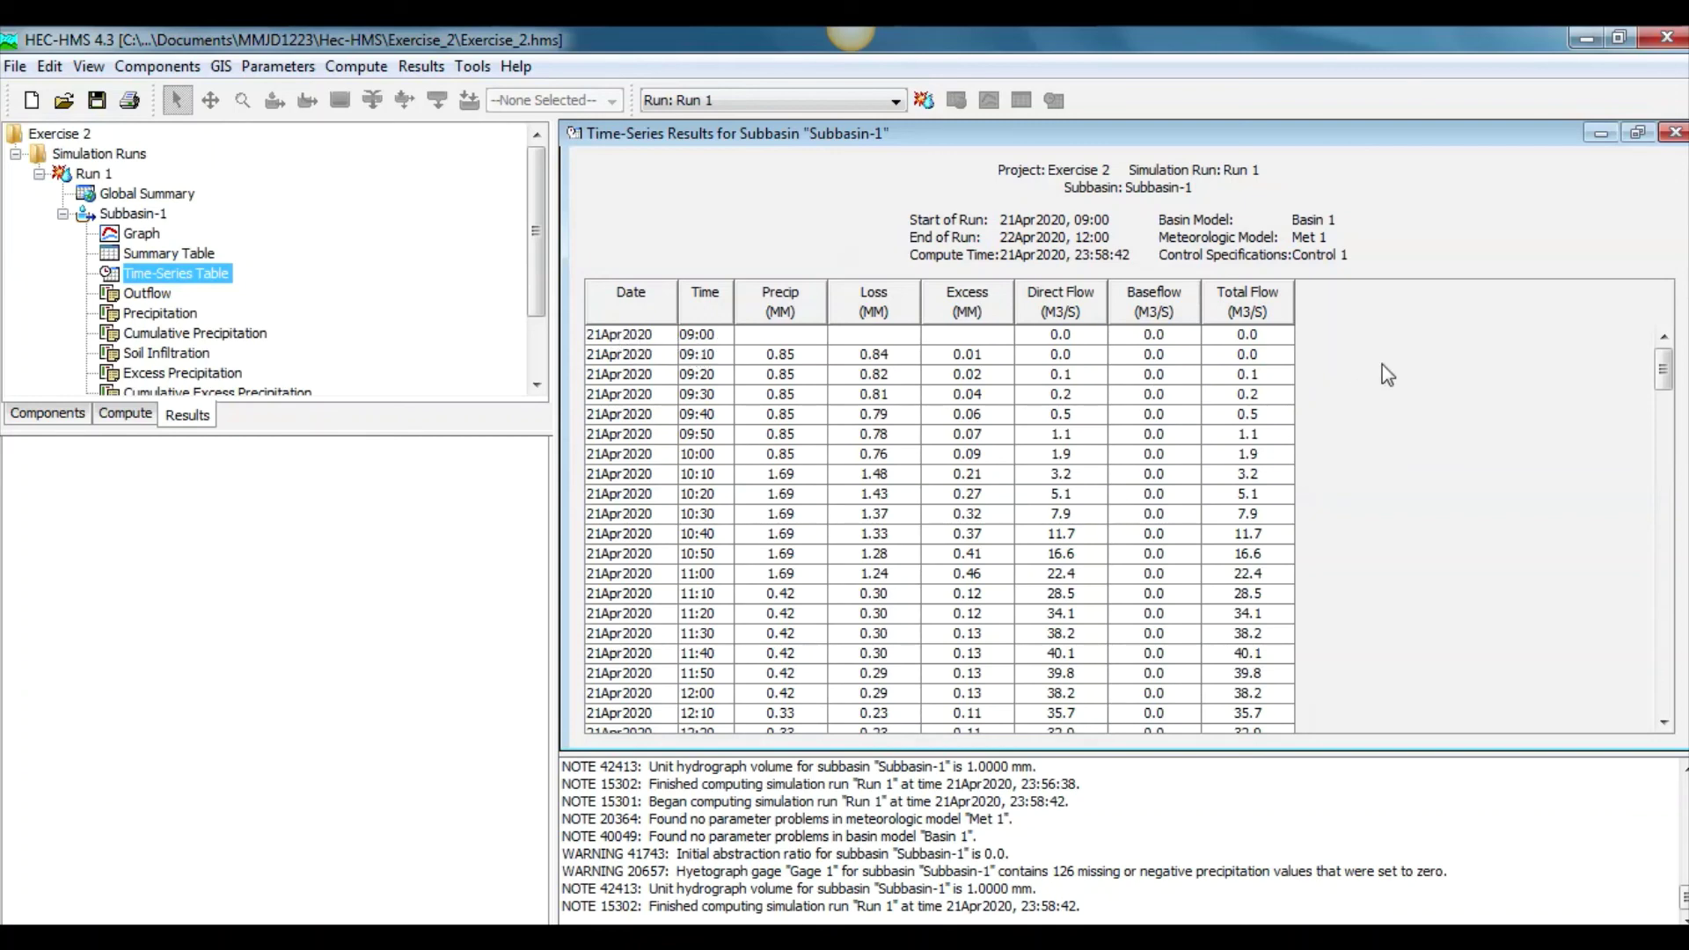
left_click_drag(1664, 378, 1676, 721)
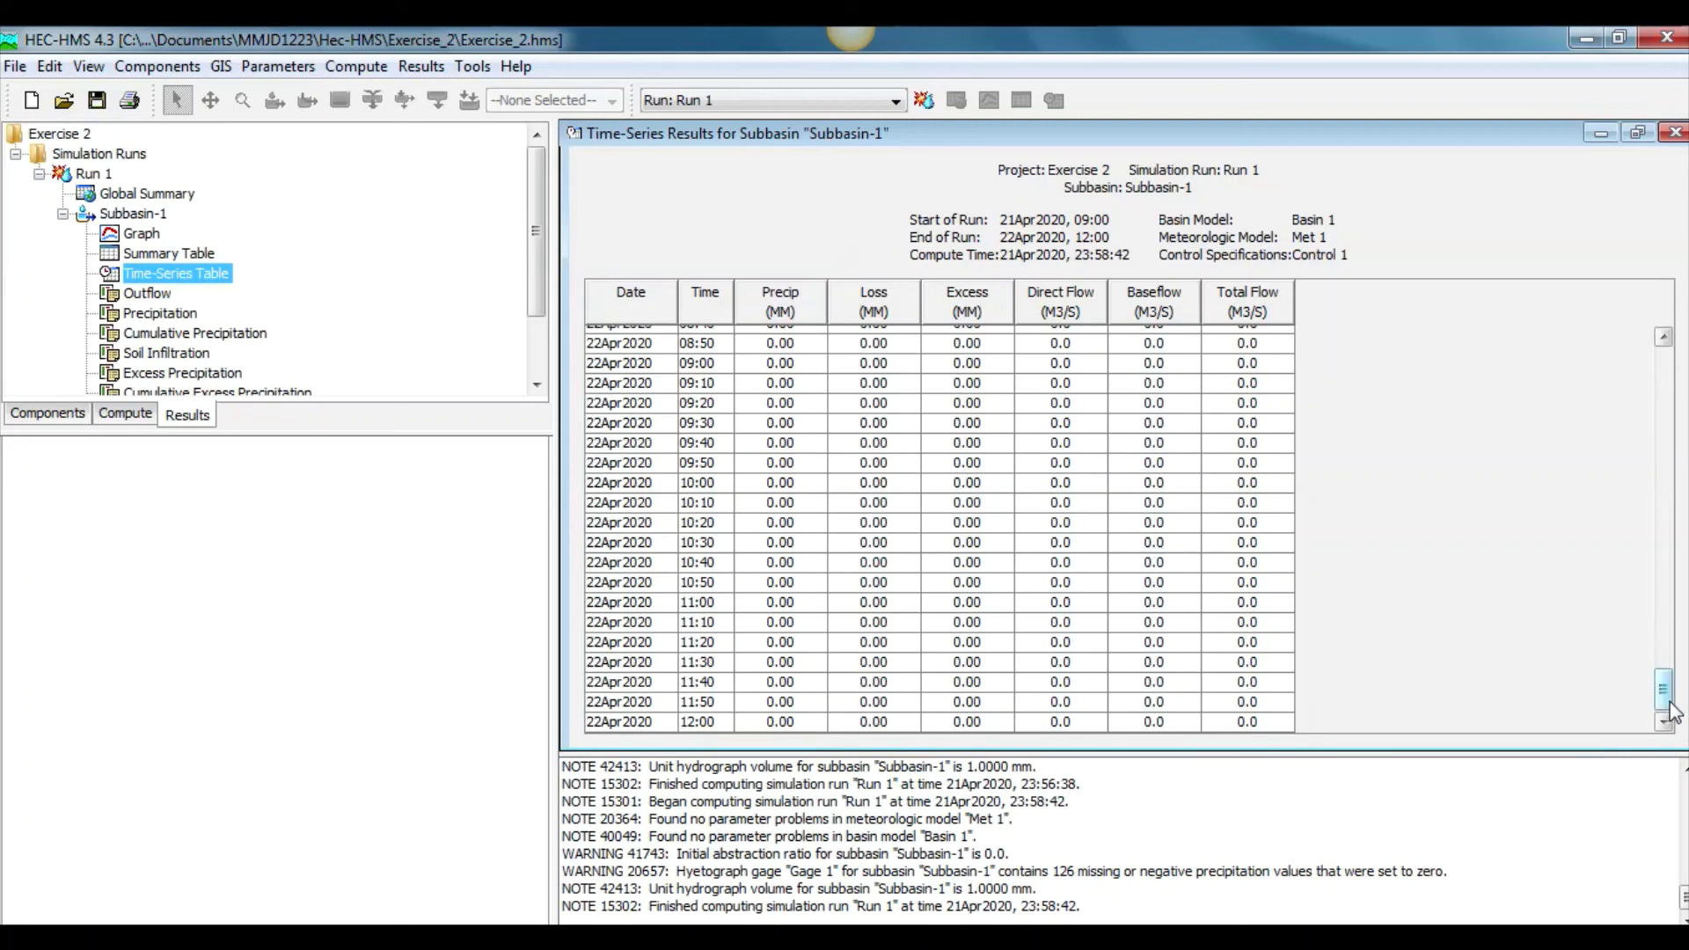
left_click_drag(1671, 713, 1677, 377)
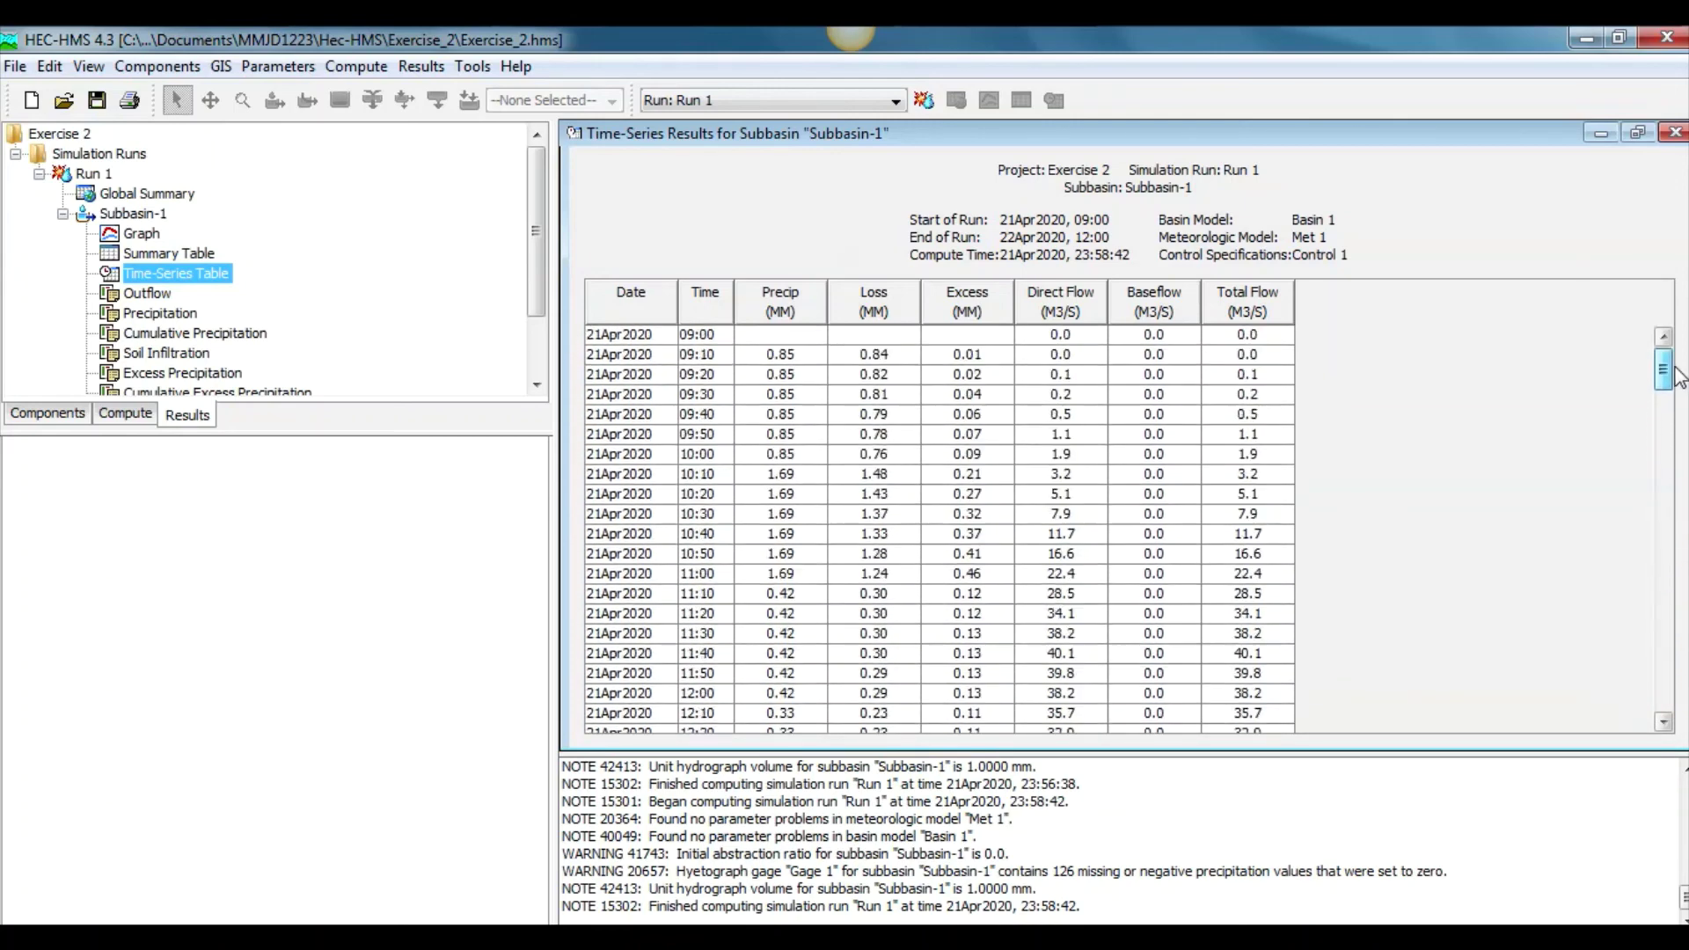